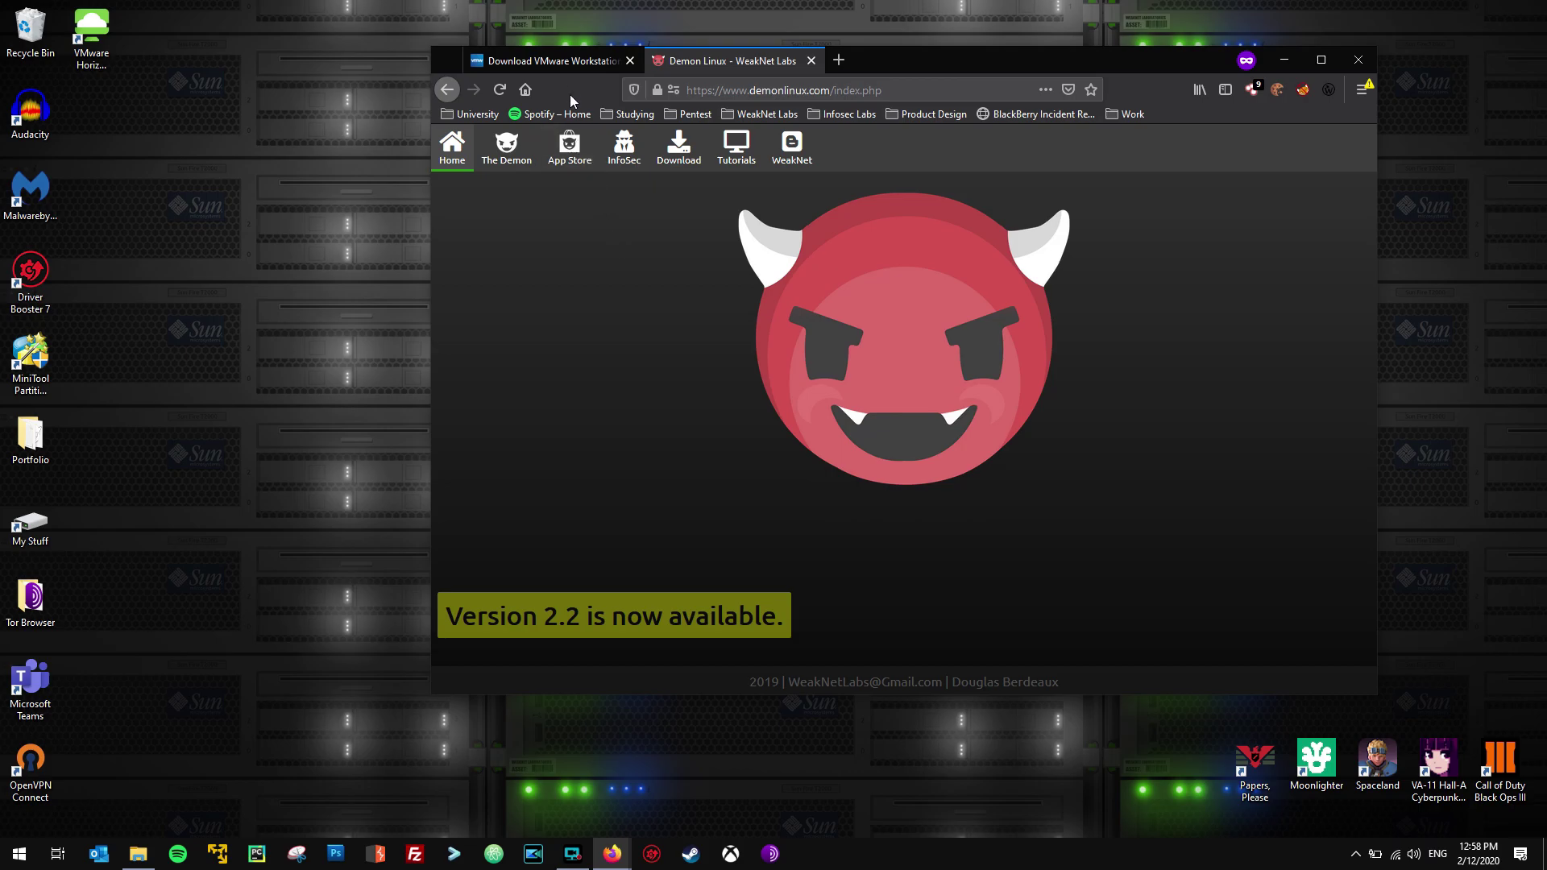
Show the Windows and Linux download options on the VMware Workstation 15 Player page.
{"action": "left_click", "coordinate": [546, 60]}
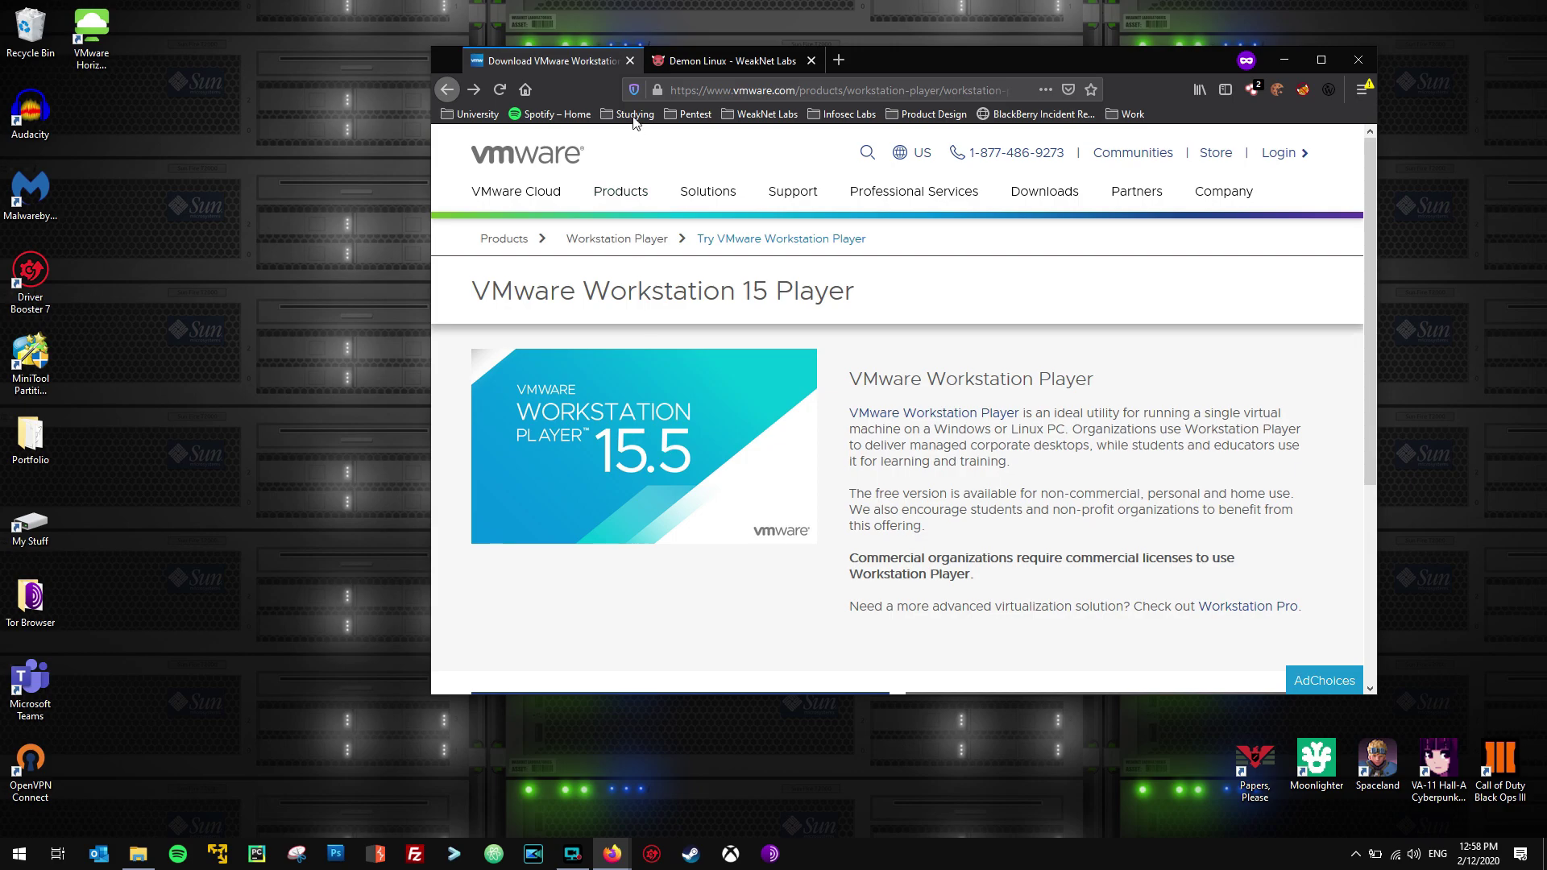
{"action": "left_click_drag", "start_coordinate": [707, 89], "coordinate": [796, 91]}
{"action": "left_click", "coordinate": [769, 90]}
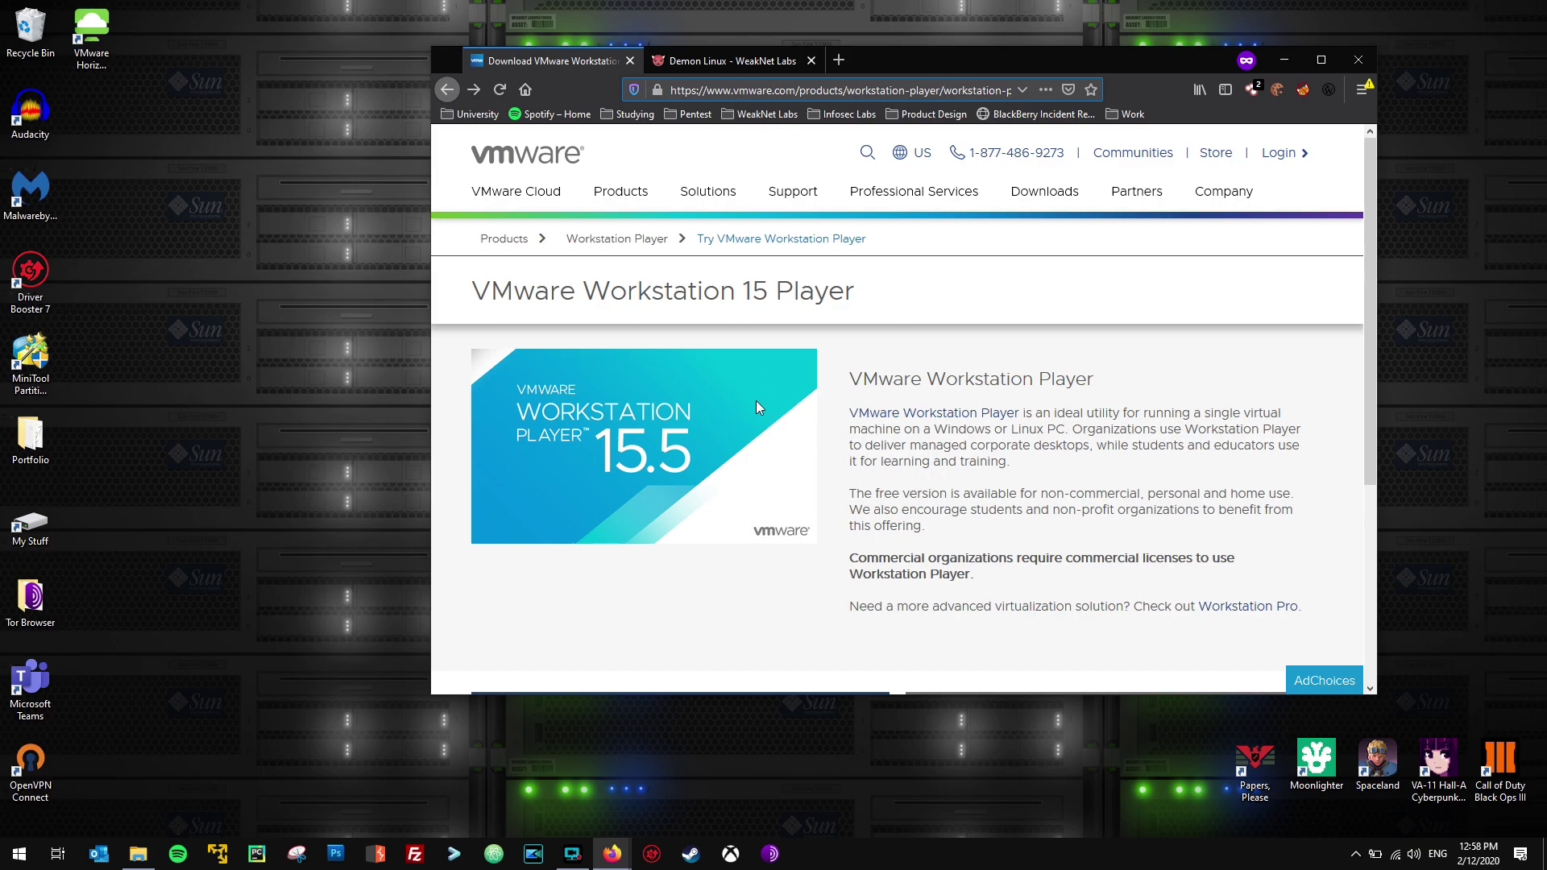
{"action": "scroll", "coordinate": [762, 407], "scroll_direction": "down", "scroll_amount": 3}
{"action": "scroll", "coordinate": [757, 407], "scroll_direction": "down", "scroll_amount": 1}
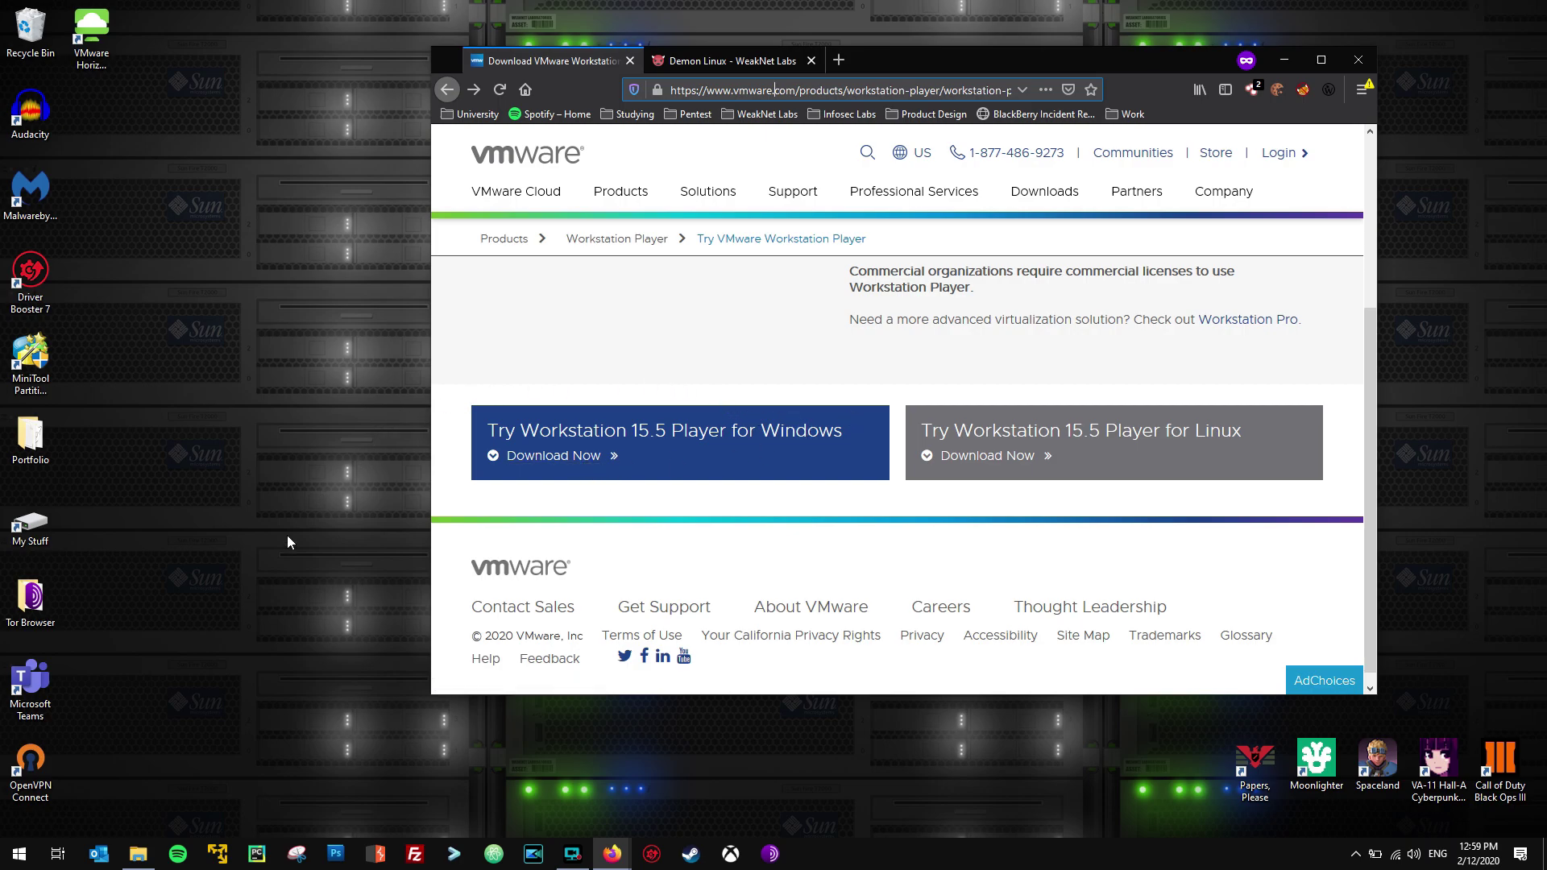
Launch VMware Workstation 15 Player and bring Firefox back in front.
{"action": "left_click", "coordinate": [223, 861]}
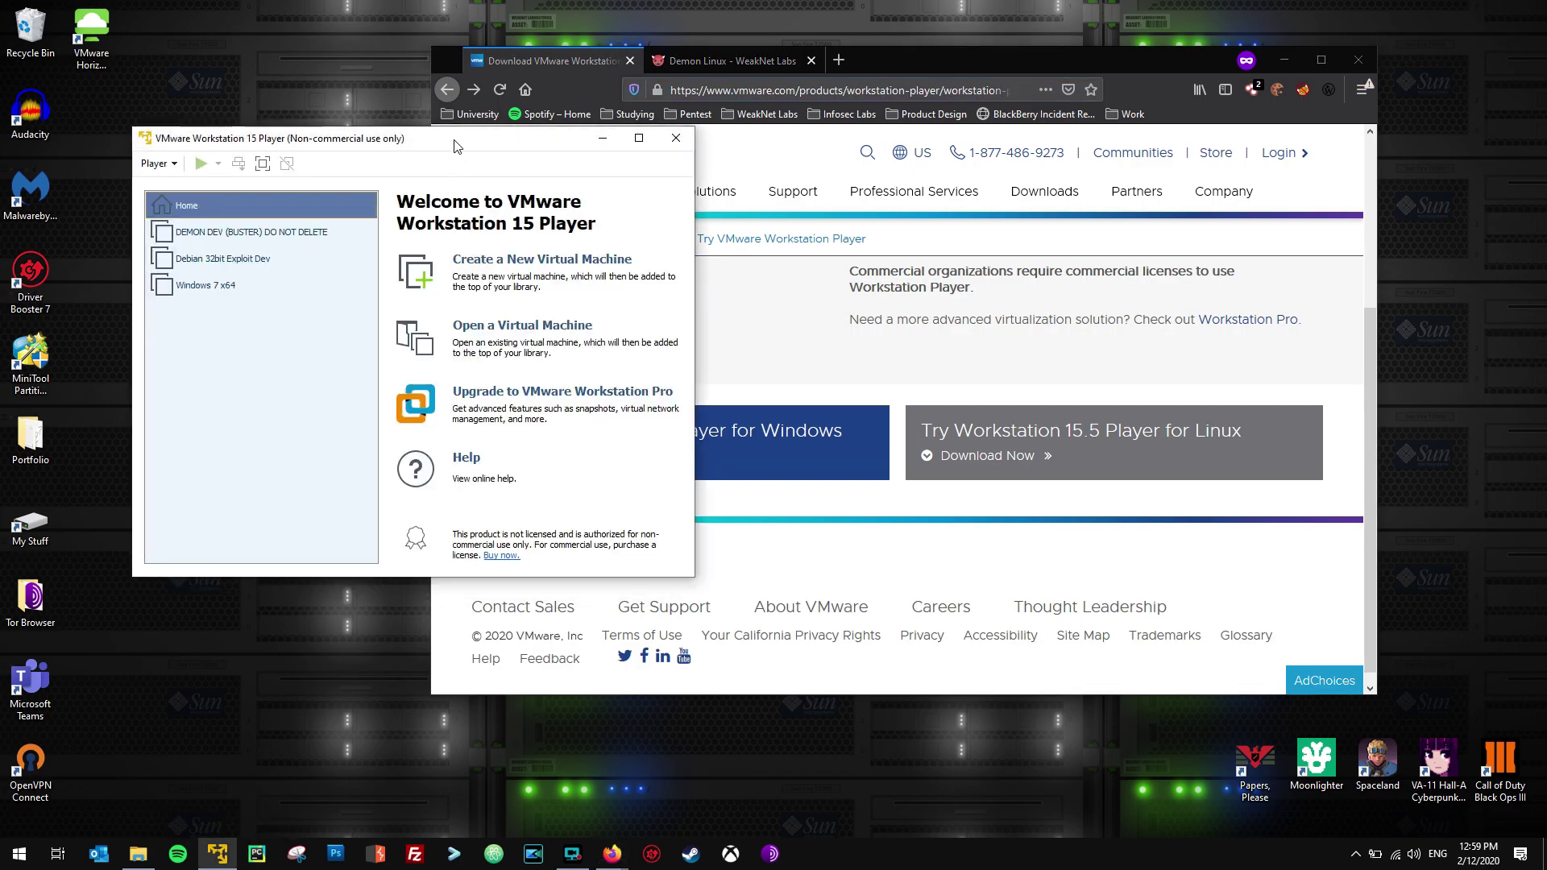
{"action": "left_click_drag", "start_coordinate": [453, 145], "coordinate": [406, 232]}
{"action": "left_click", "coordinate": [861, 65]}
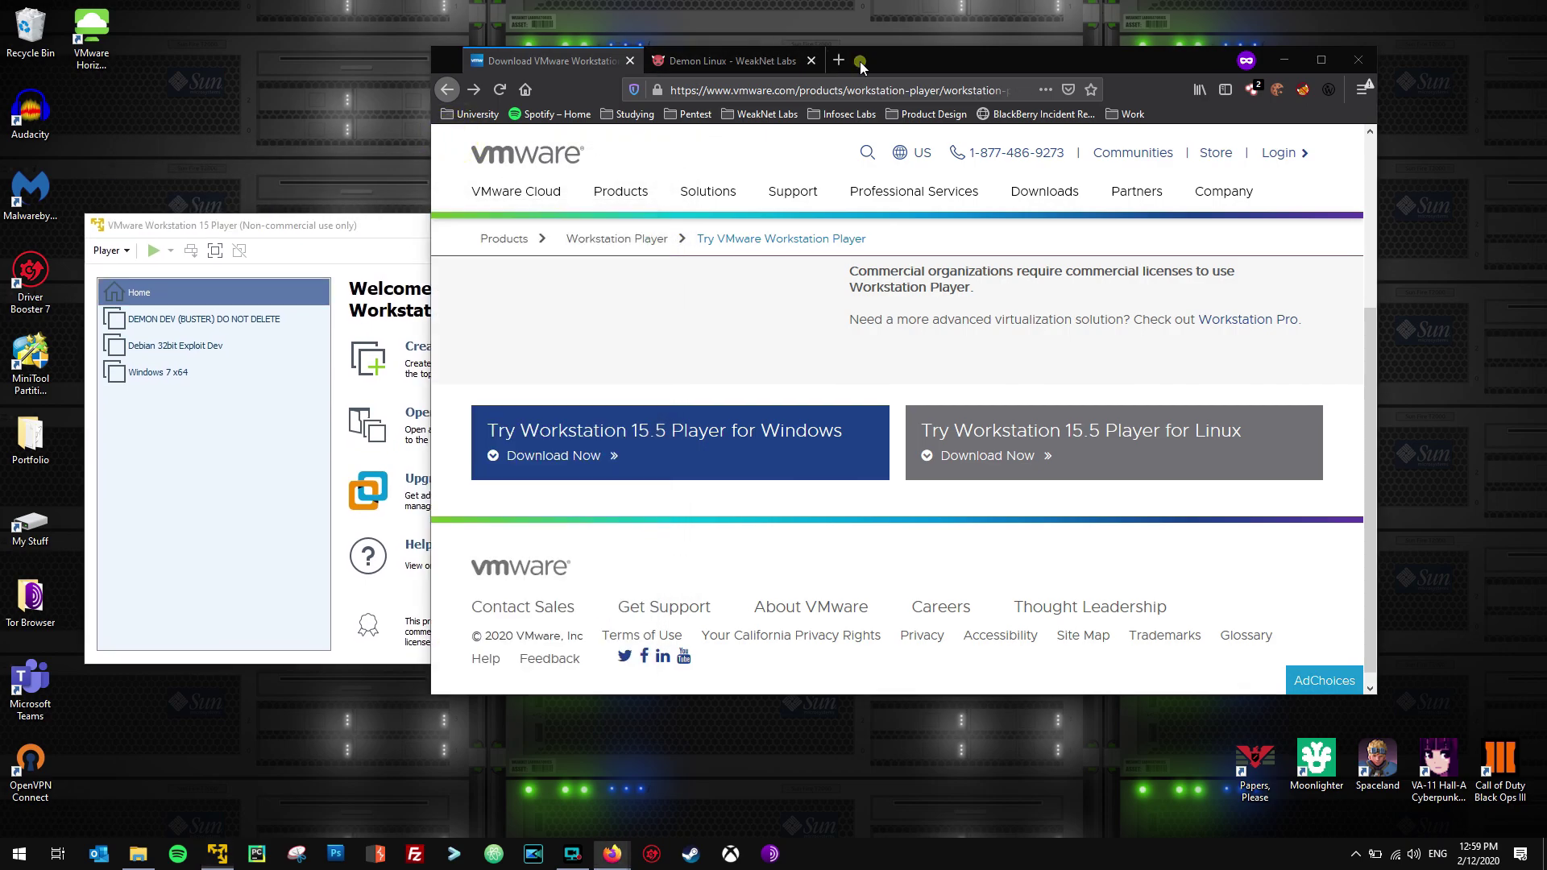
Open the Demon Linux download page and highlight its version 2.2 title.
{"action": "left_click", "coordinate": [727, 61]}
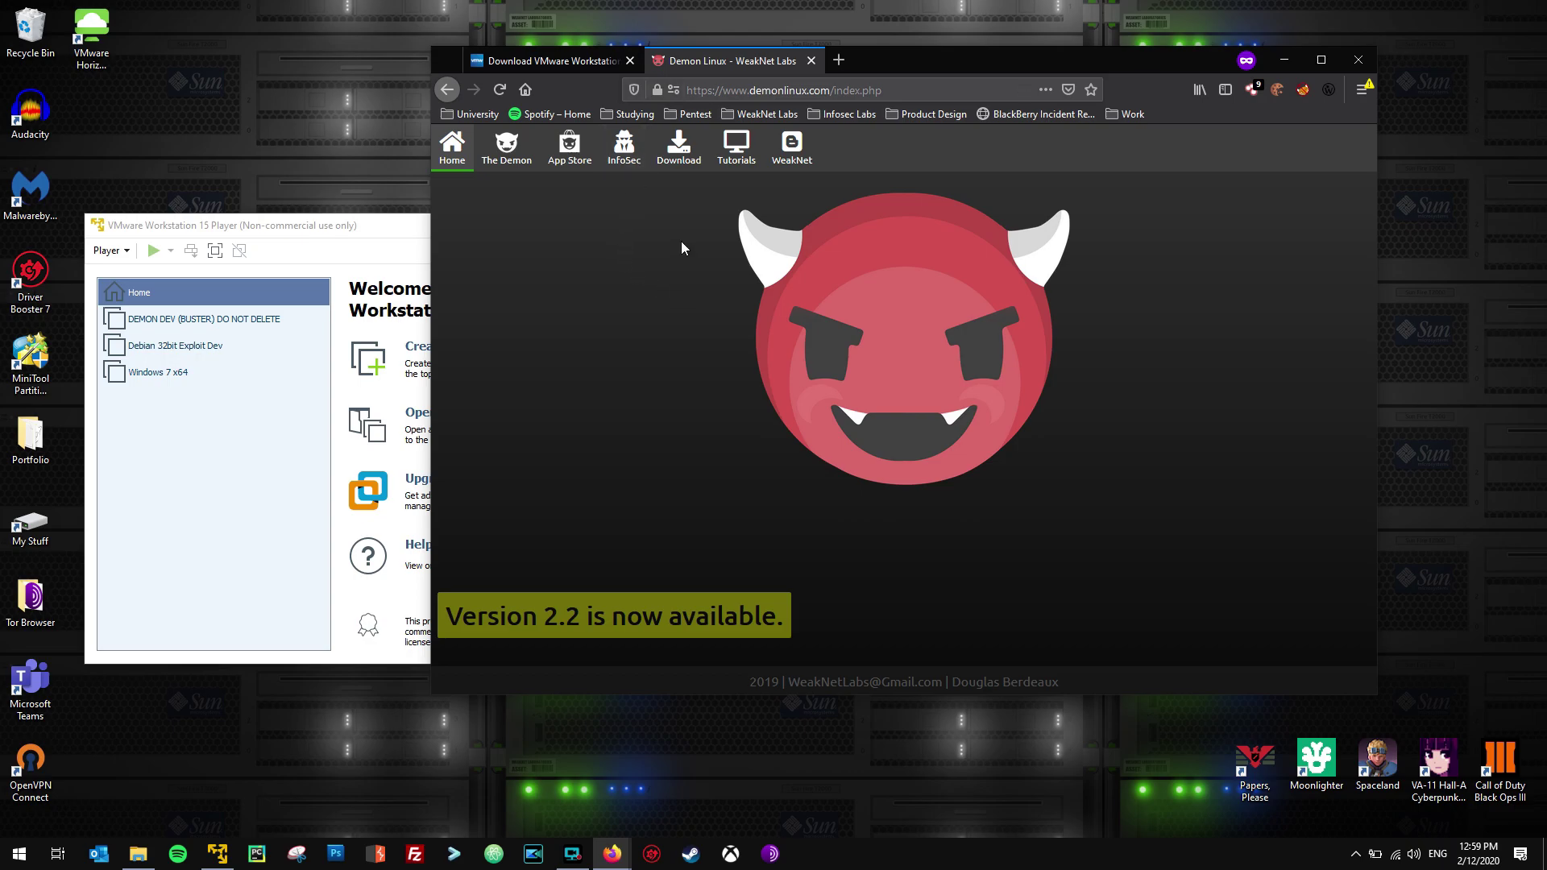
{"action": "left_click", "coordinate": [691, 146]}
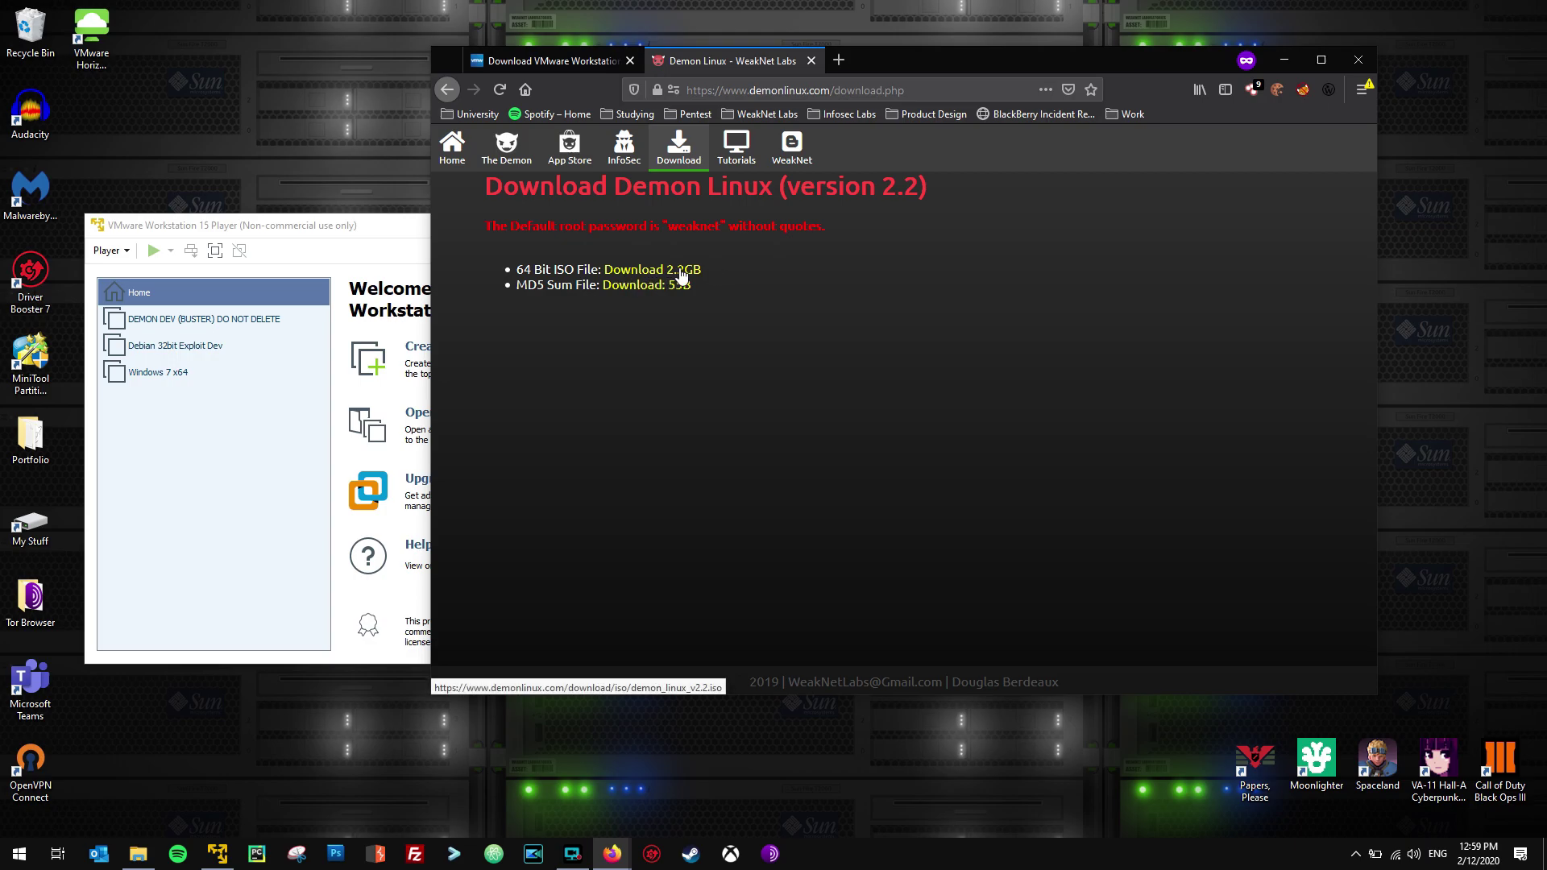
{"action": "left_click_drag", "start_coordinate": [785, 186], "coordinate": [919, 187]}
{"action": "left_click", "coordinate": [950, 193]}
{"action": "double_click", "coordinate": [887, 186]}
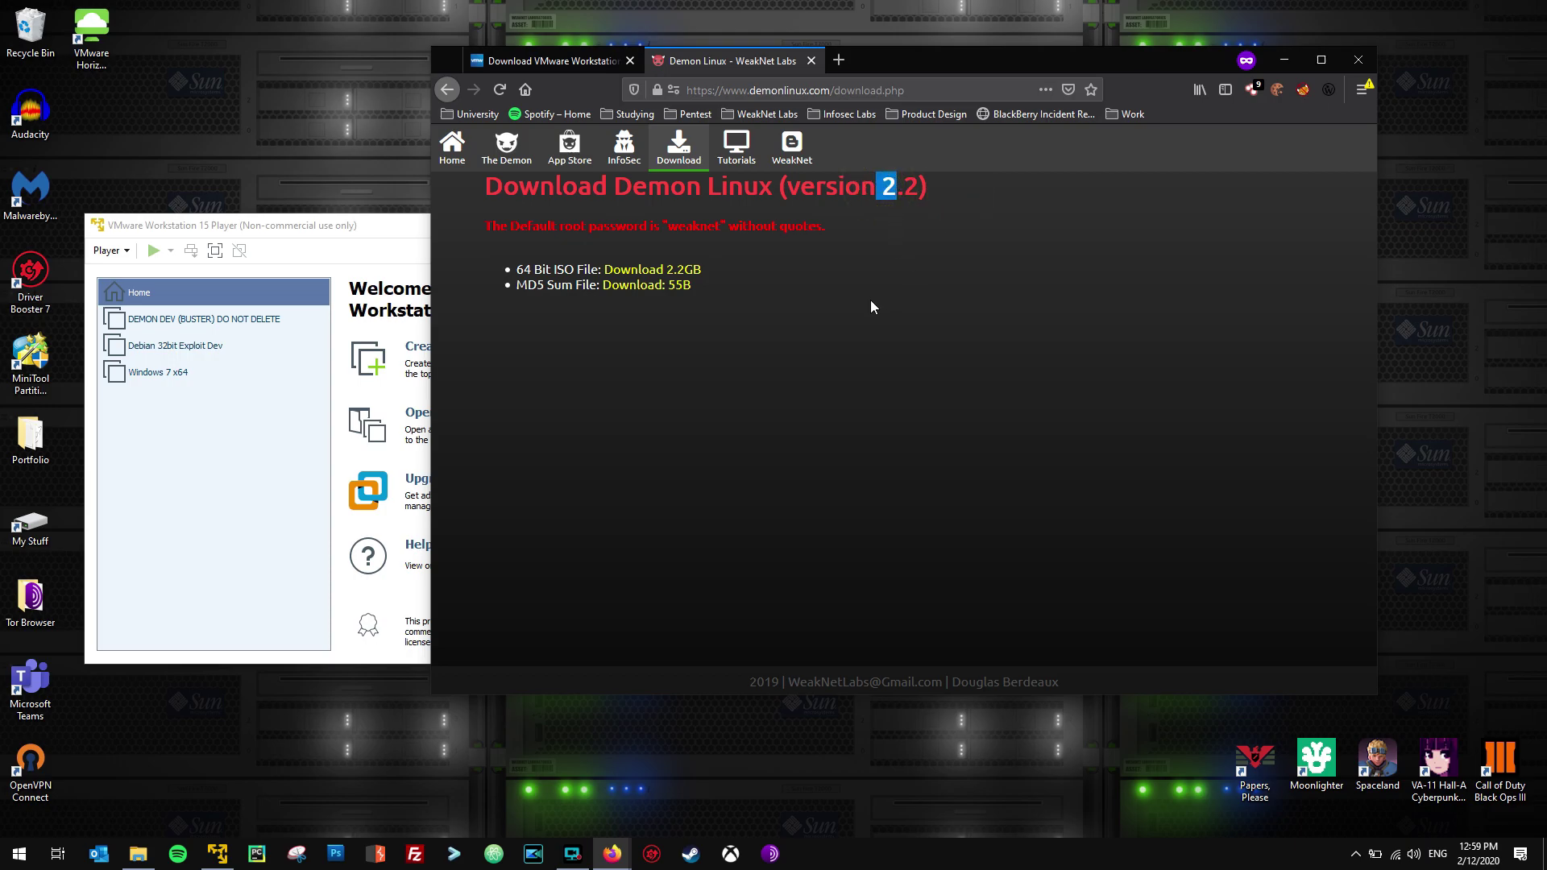
{"action": "left_click", "coordinate": [897, 244]}
{"action": "double_click", "coordinate": [910, 187]}
Check the 2.2 ISO's MD5 hash, then return to the download page.
{"action": "left_click_drag", "start_coordinate": [386, 227], "coordinate": [386, 315]}
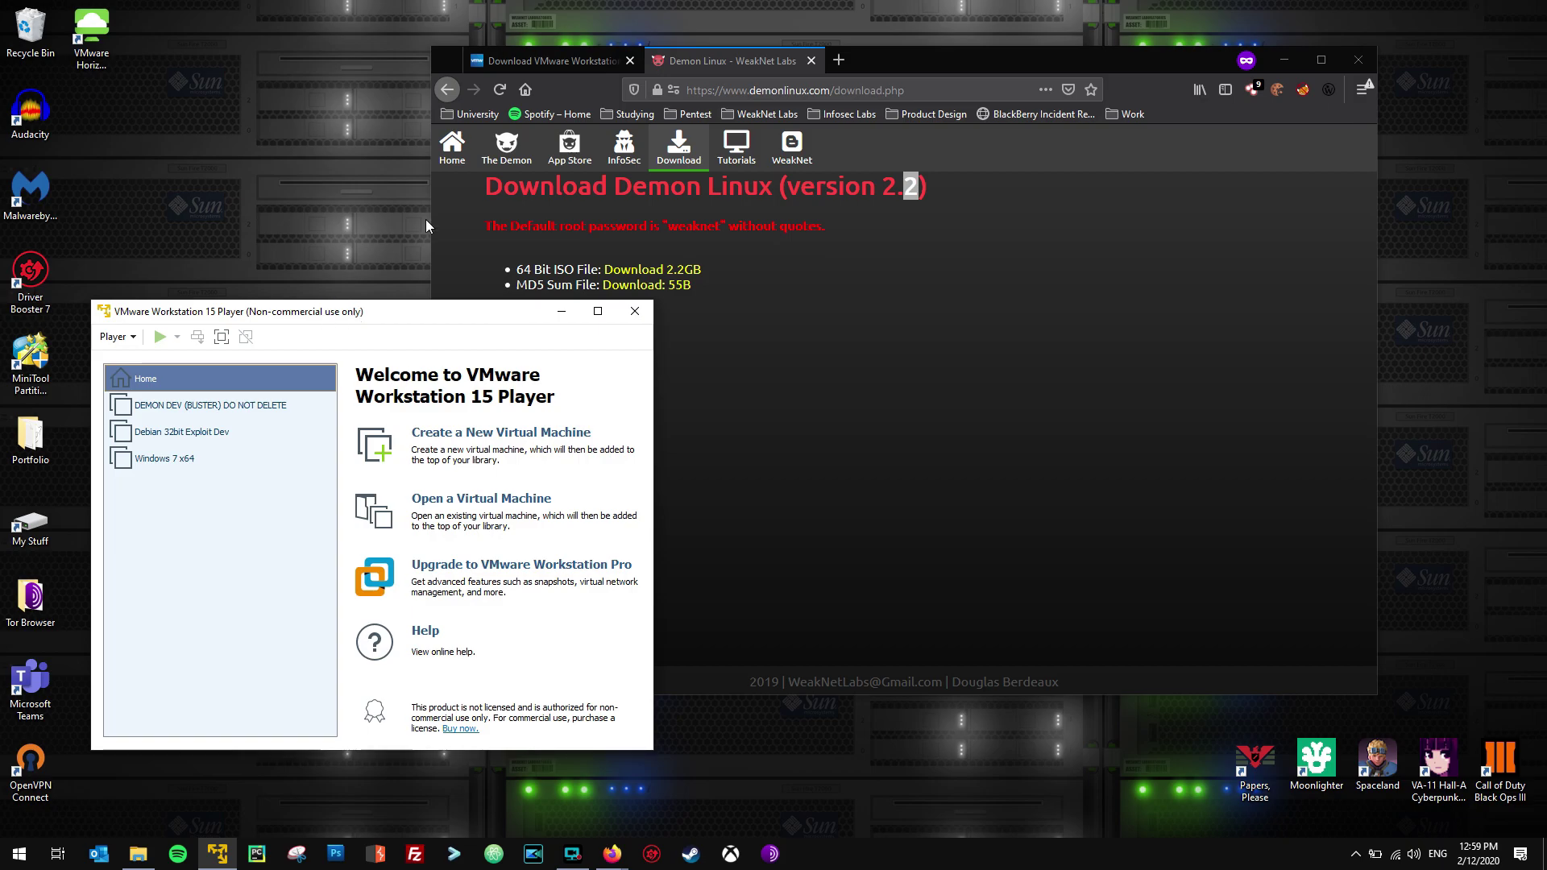
{"action": "left_click_drag", "start_coordinate": [718, 262], "coordinate": [617, 272]}
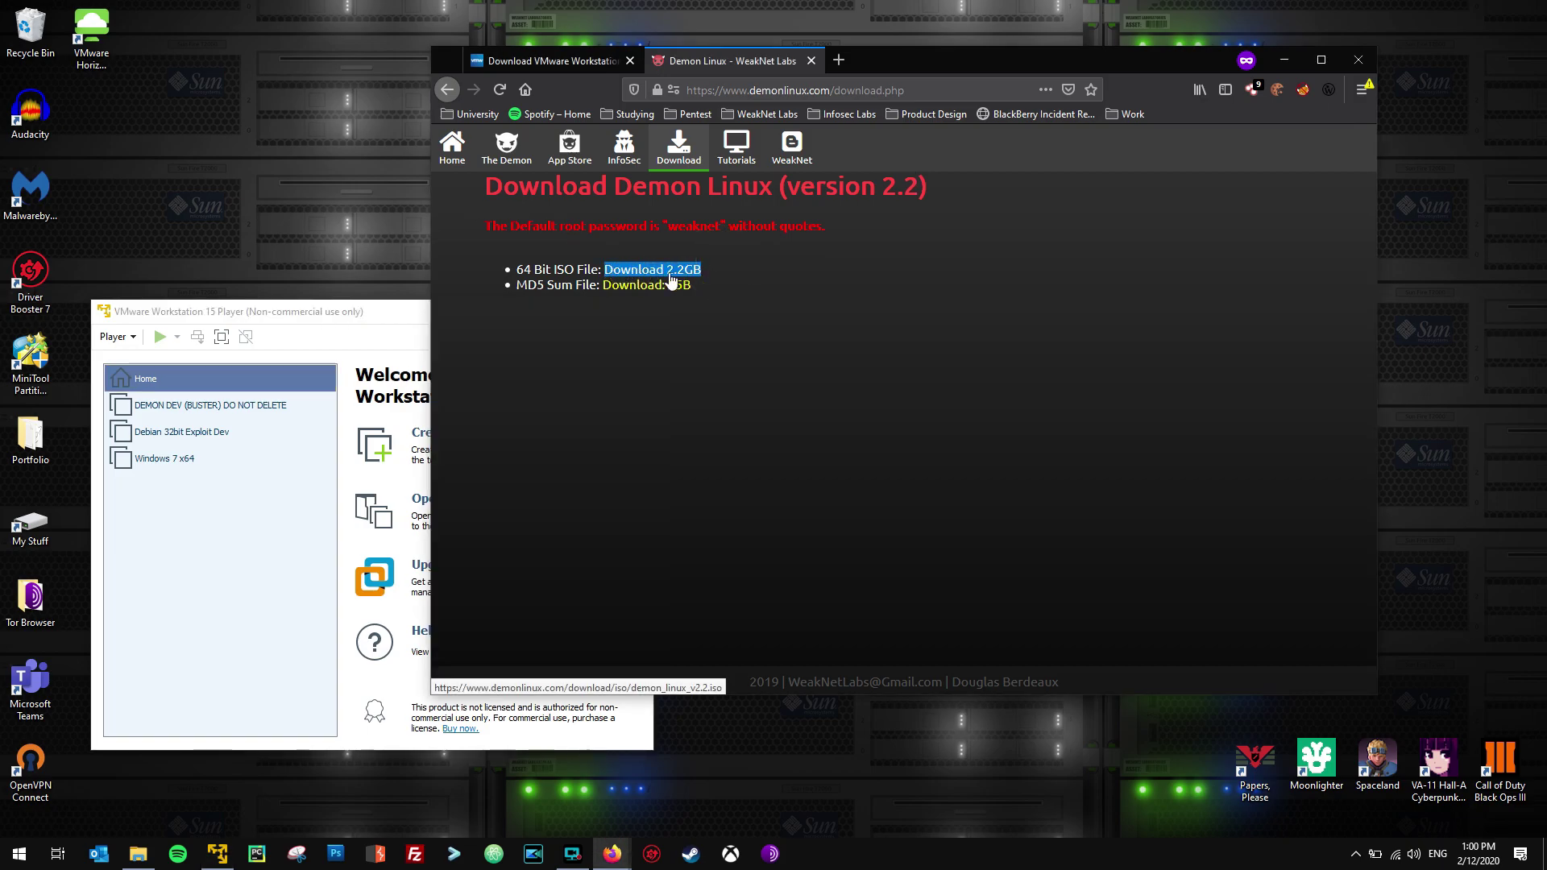
{"action": "left_click", "coordinate": [700, 279]}
{"action": "left_click", "coordinate": [673, 285]}
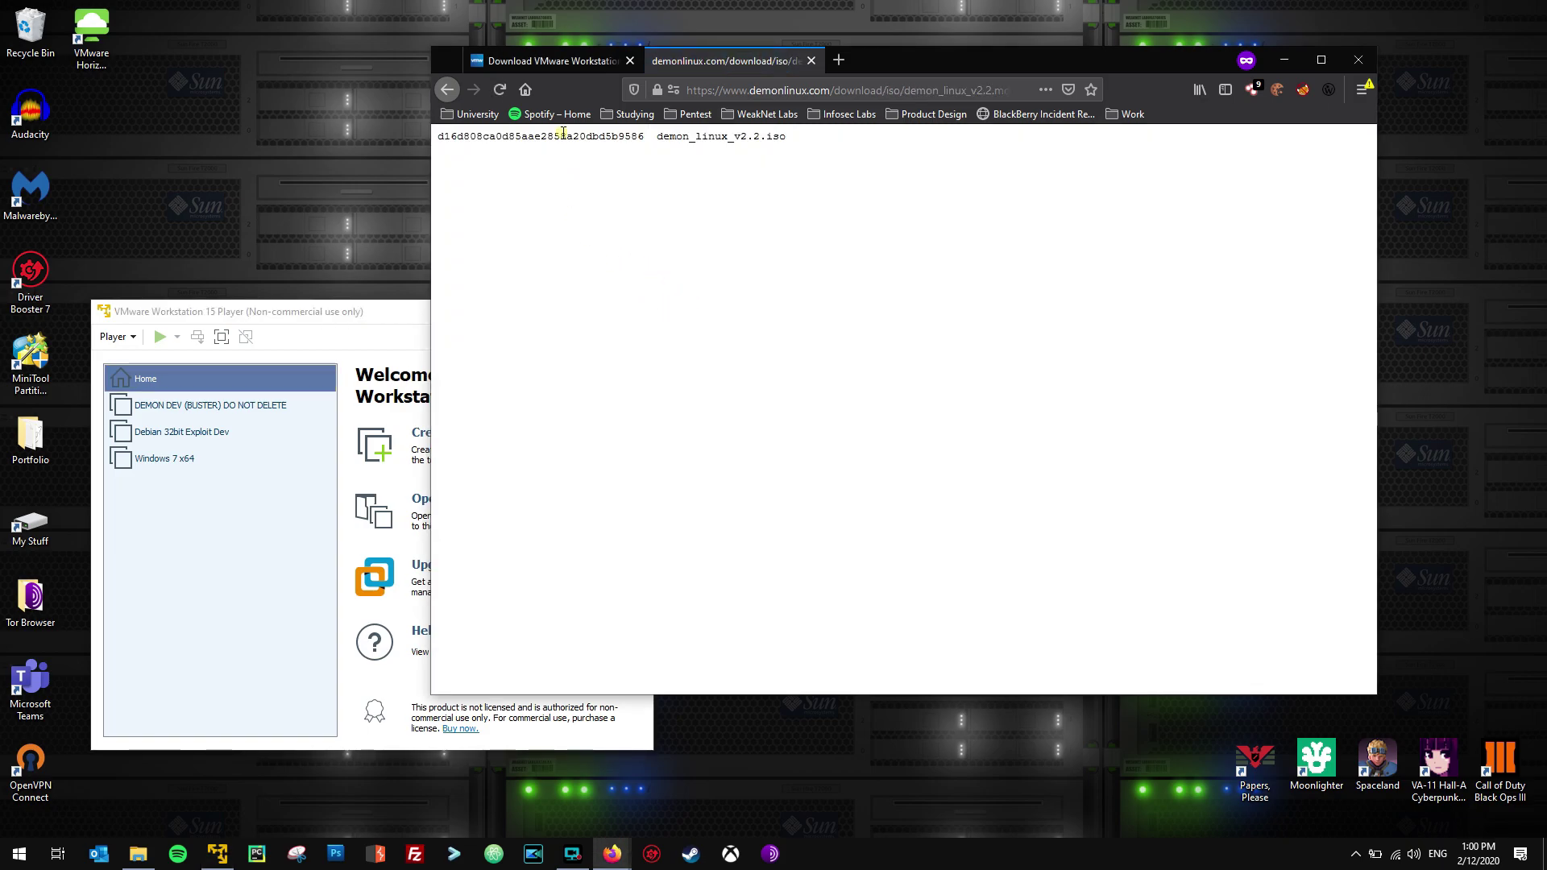
{"action": "double_click", "coordinate": [562, 137]}
{"action": "left_click", "coordinate": [635, 142]}
{"action": "left_click_drag", "start_coordinate": [644, 138], "coordinate": [438, 139]}
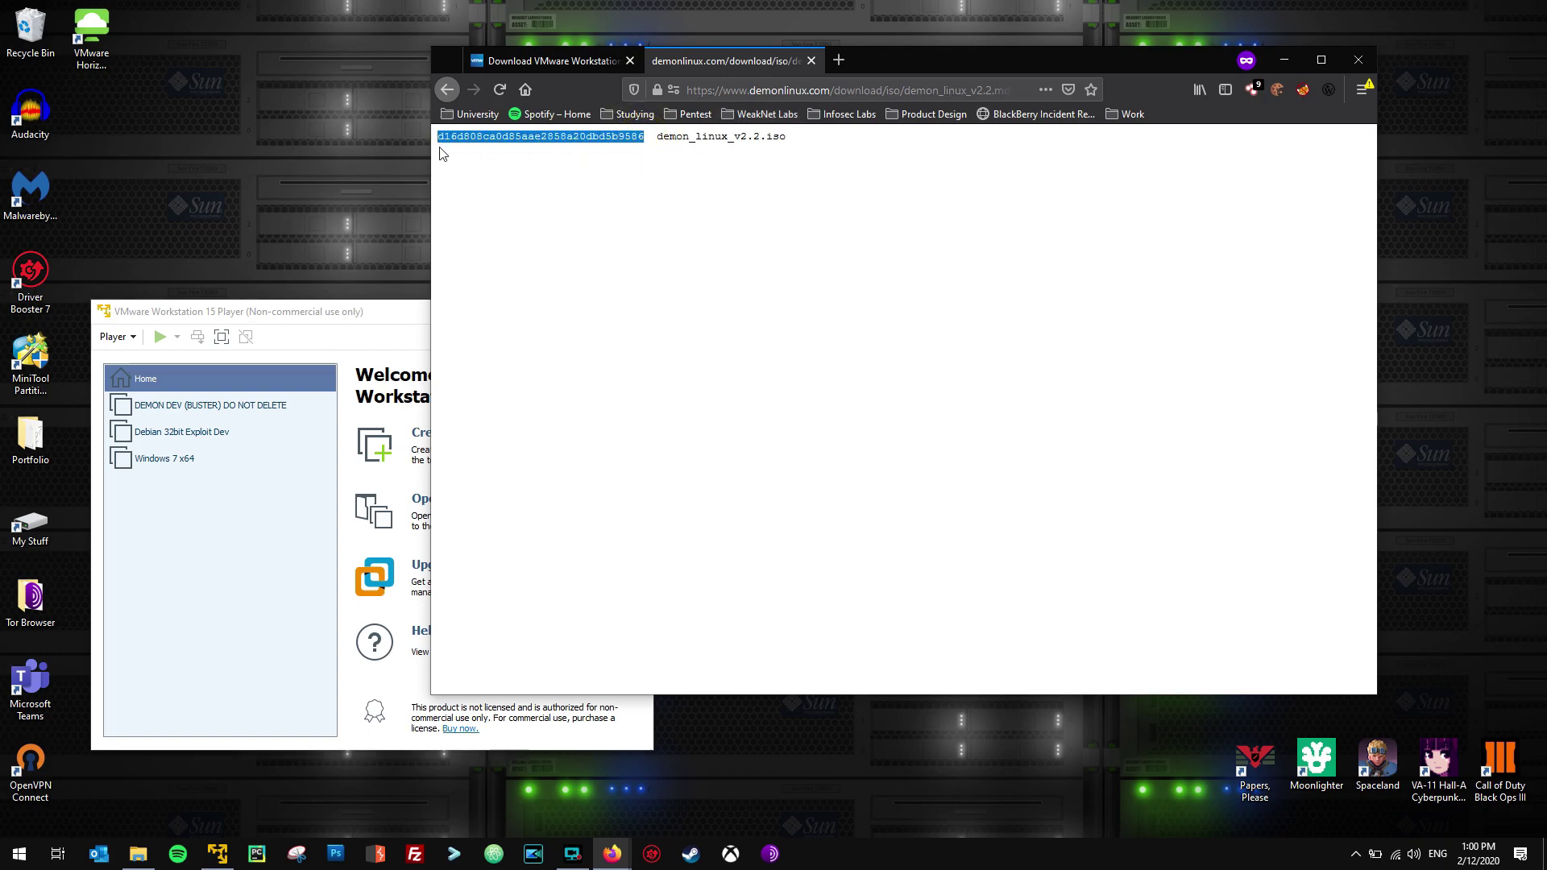
{"action": "left_click", "coordinate": [443, 149]}
{"action": "left_click", "coordinate": [448, 89]}
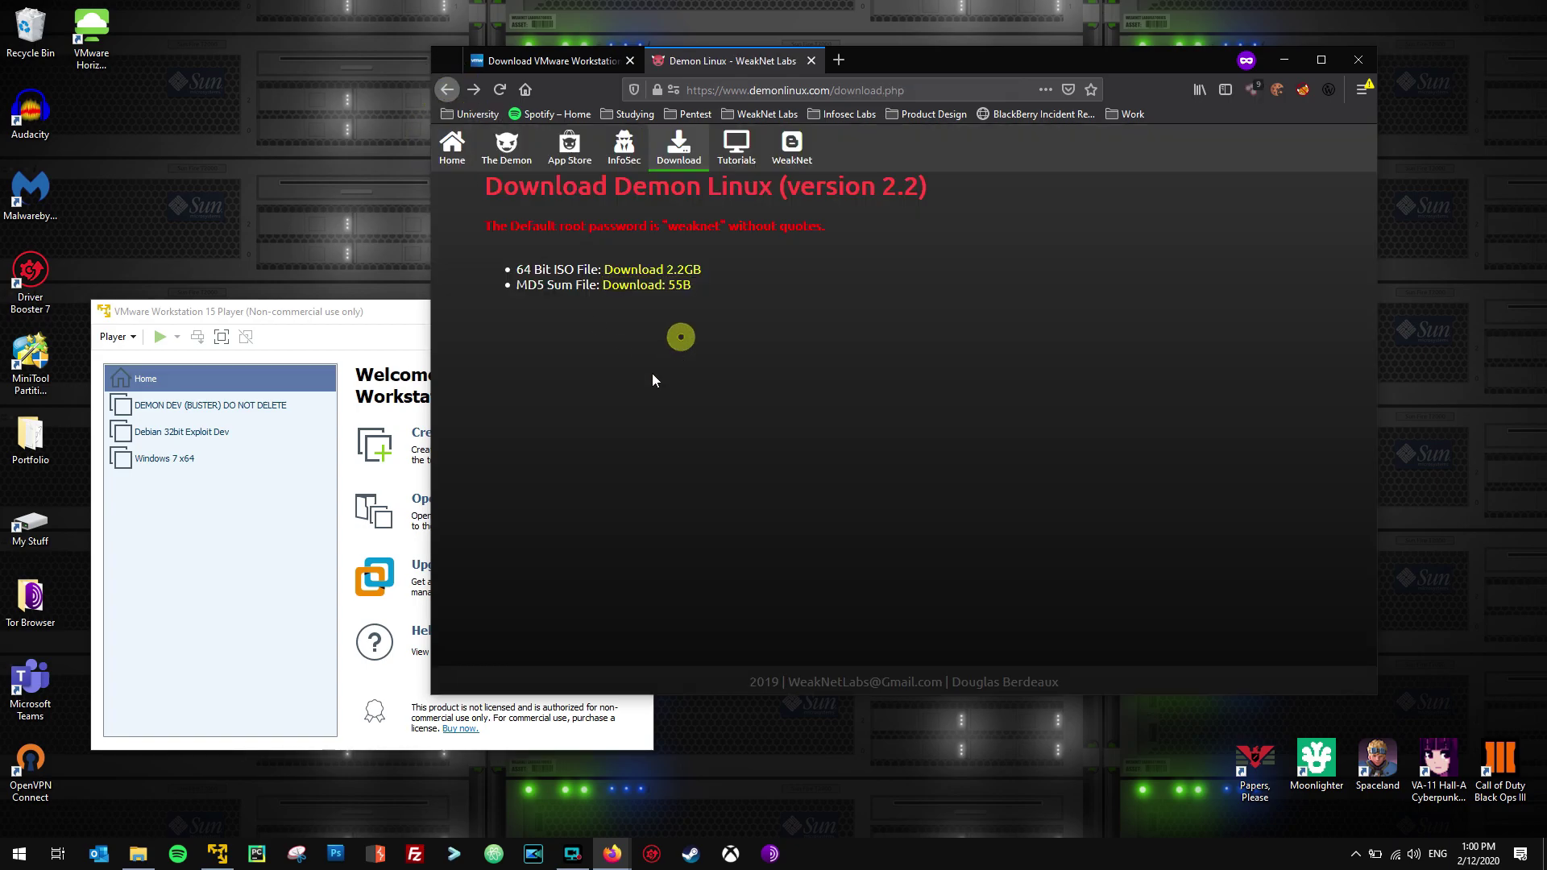
{"action": "left_click", "coordinate": [375, 317]}
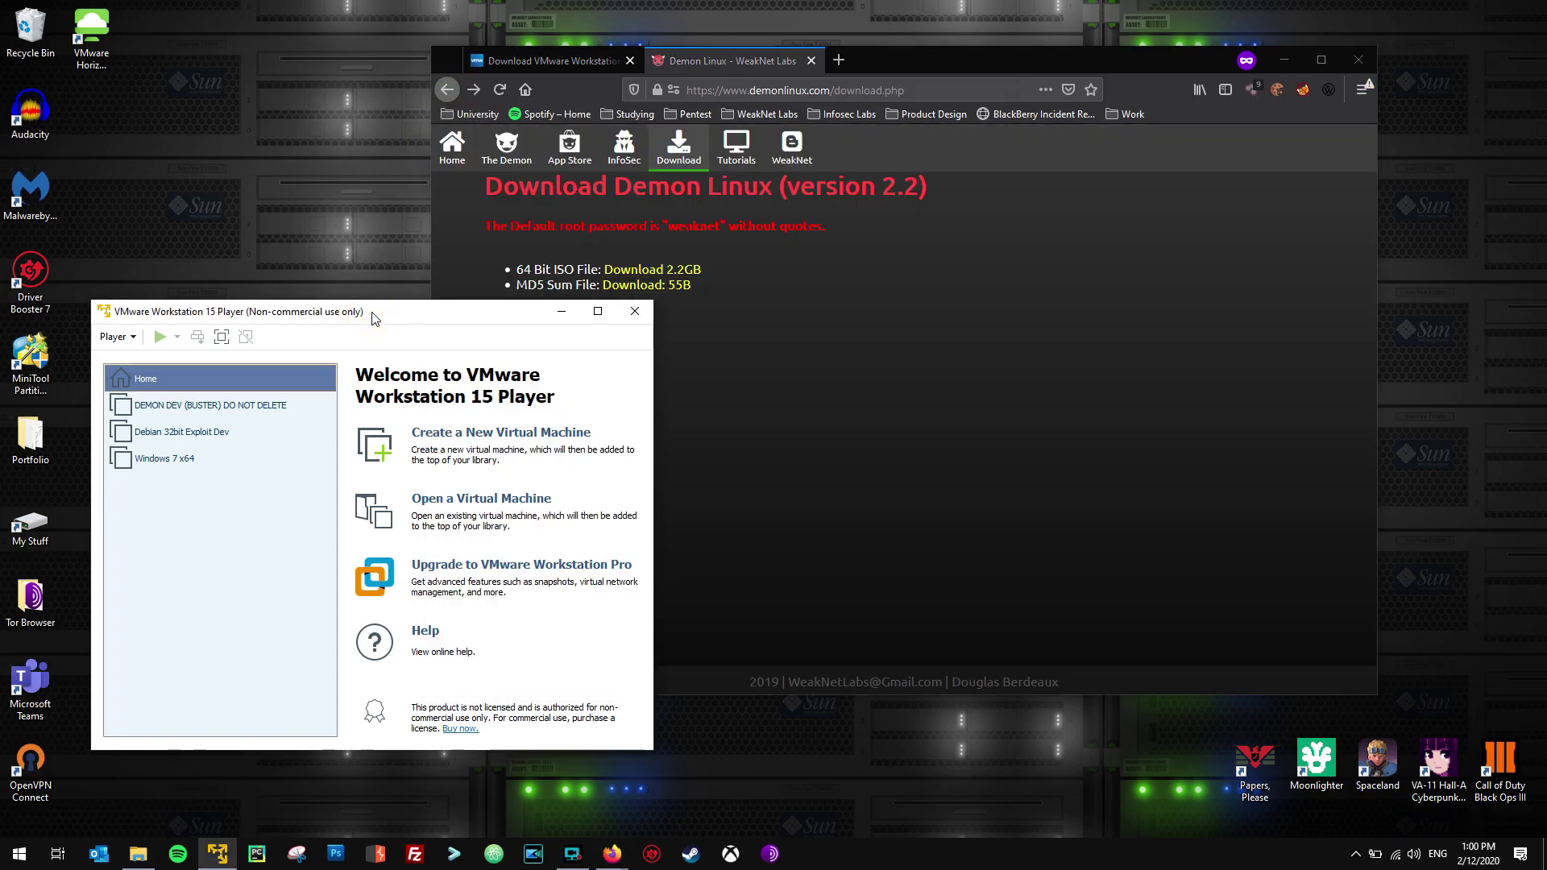
Start a new virtual machine installing from the demon_linux_v2.2.iso disc image.
{"action": "left_click_drag", "start_coordinate": [375, 316], "coordinate": [381, 278]}
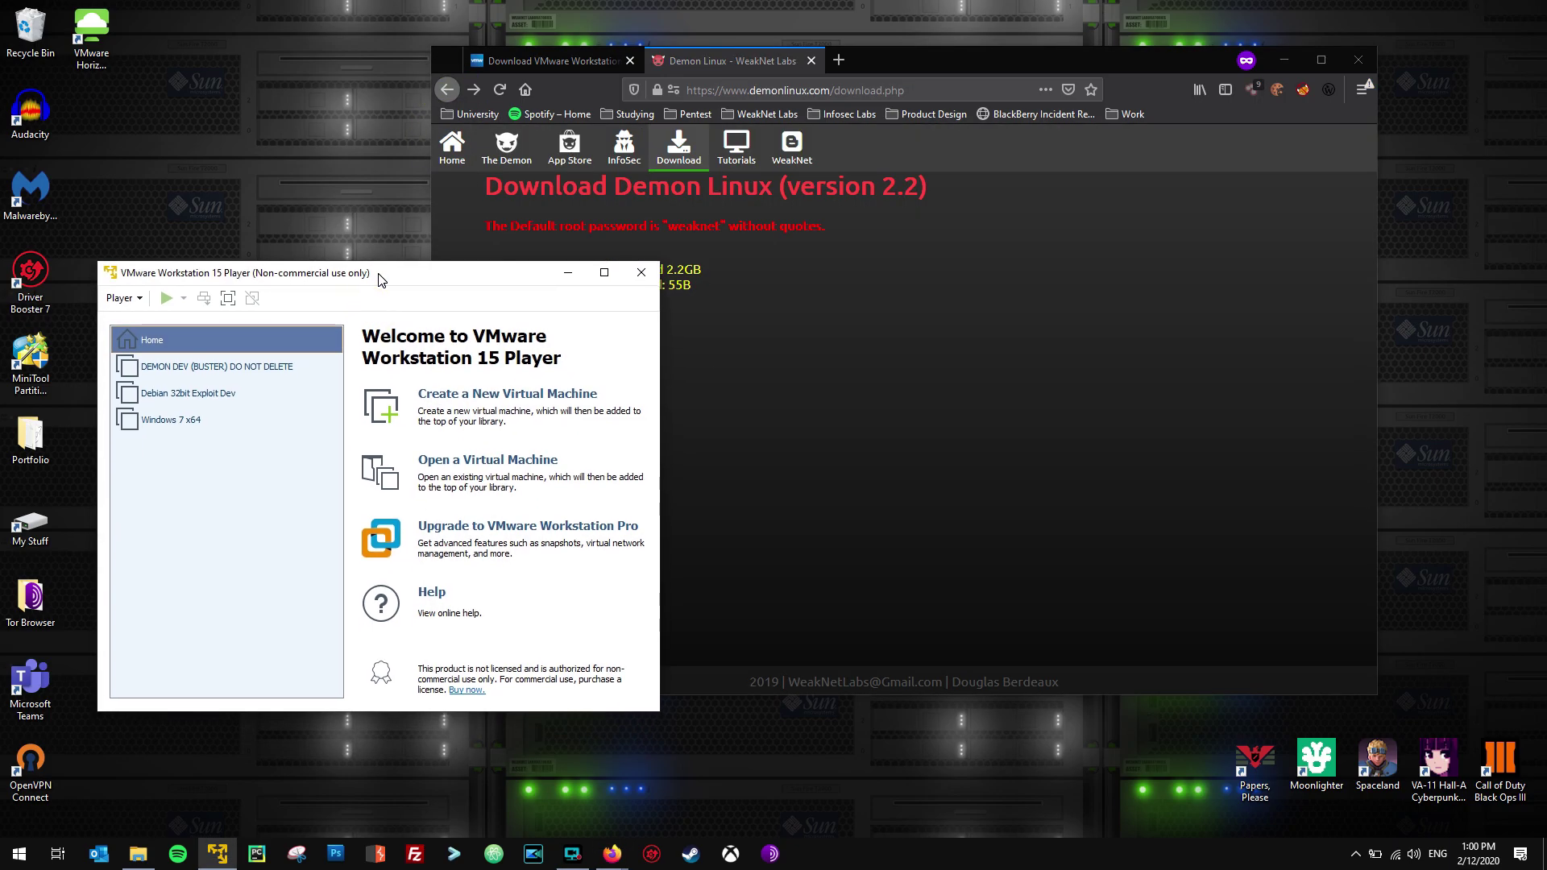
{"action": "left_click", "coordinate": [1284, 60]}
{"action": "left_click_drag", "start_coordinate": [419, 282], "coordinate": [632, 181]}
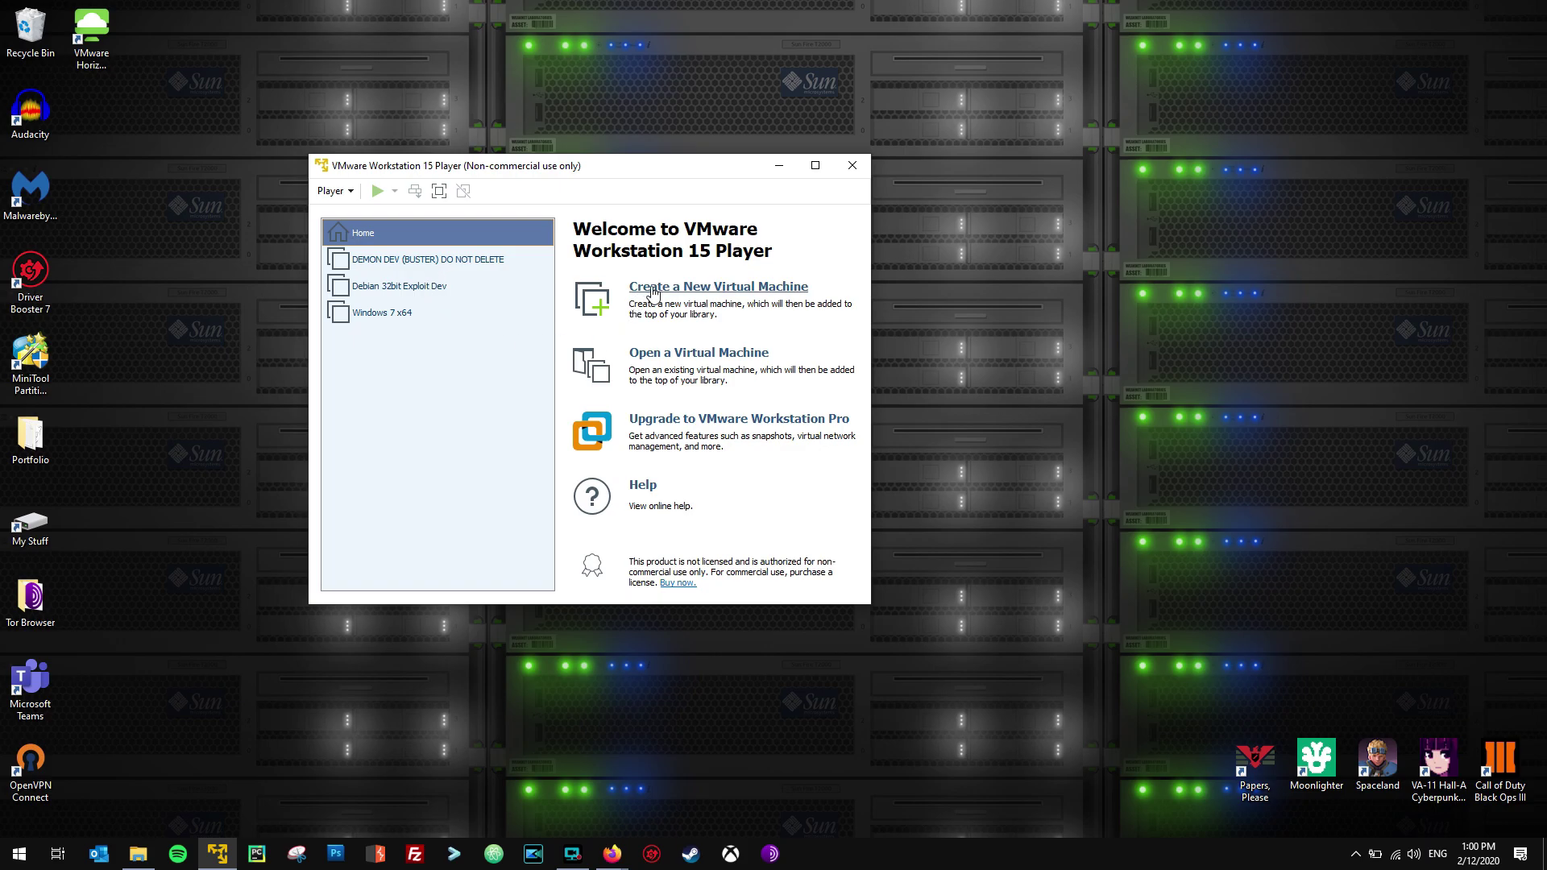
{"action": "left_click", "coordinate": [736, 288]}
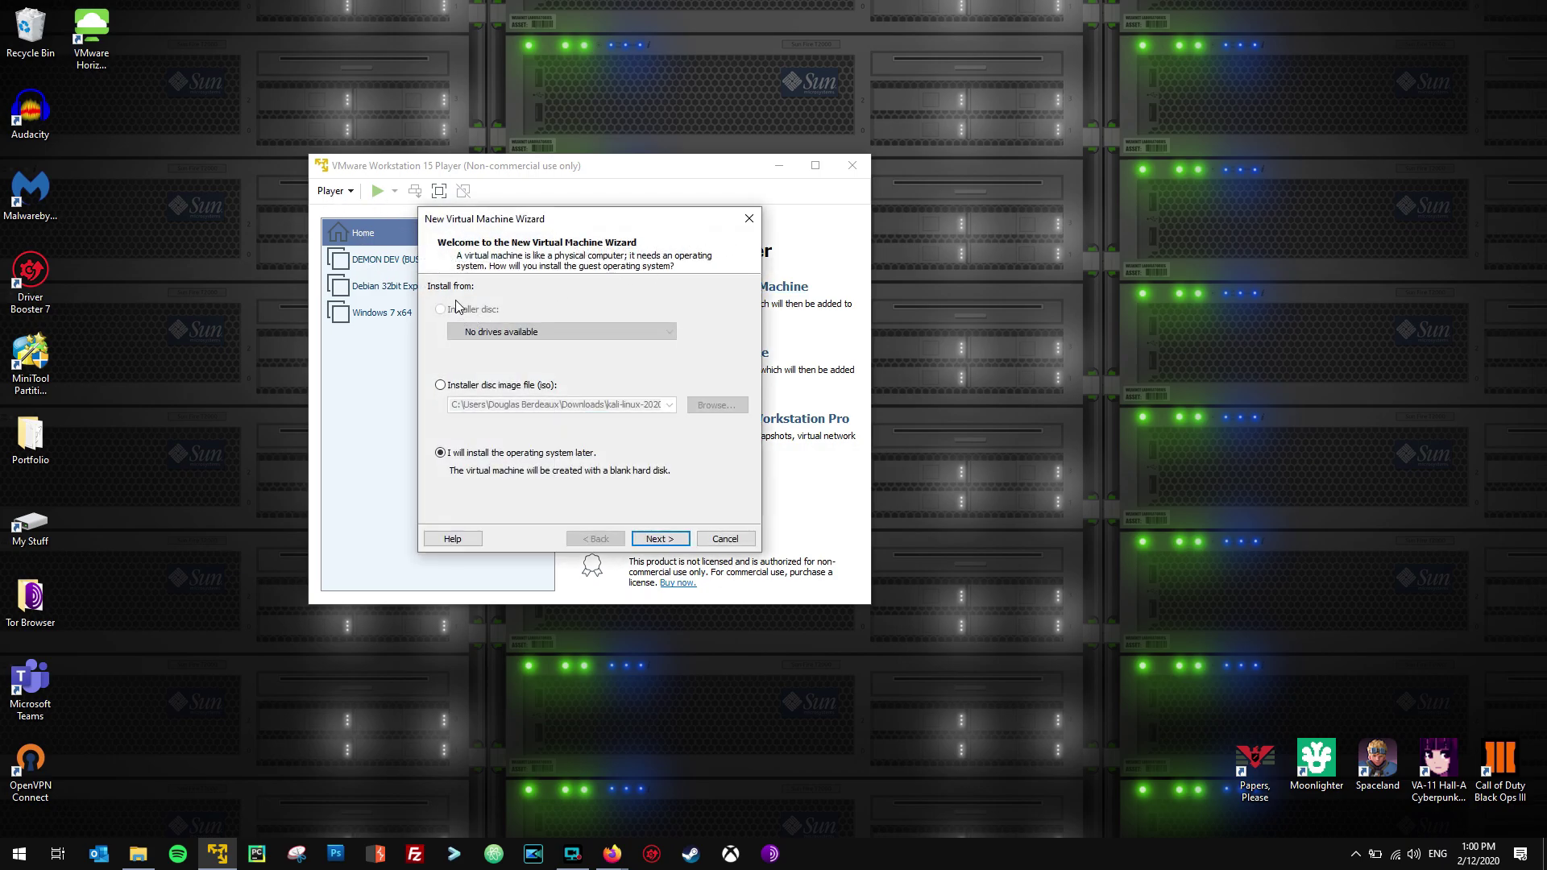
{"action": "left_click_drag", "start_coordinate": [519, 218], "coordinate": [569, 241]}
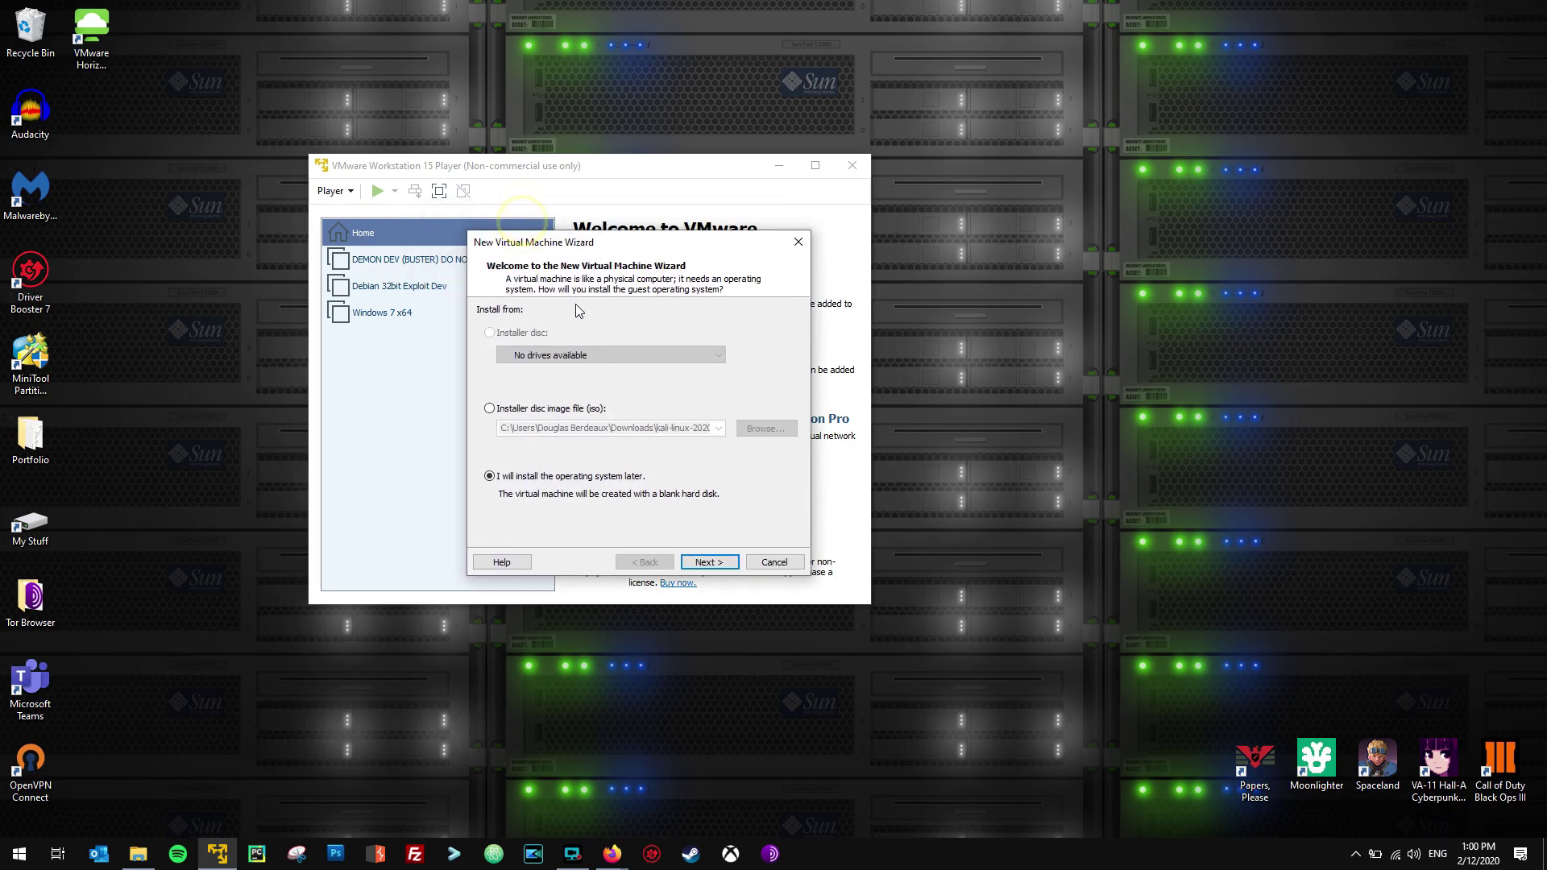
{"action": "left_click", "coordinate": [490, 409]}
{"action": "left_click", "coordinate": [718, 428]}
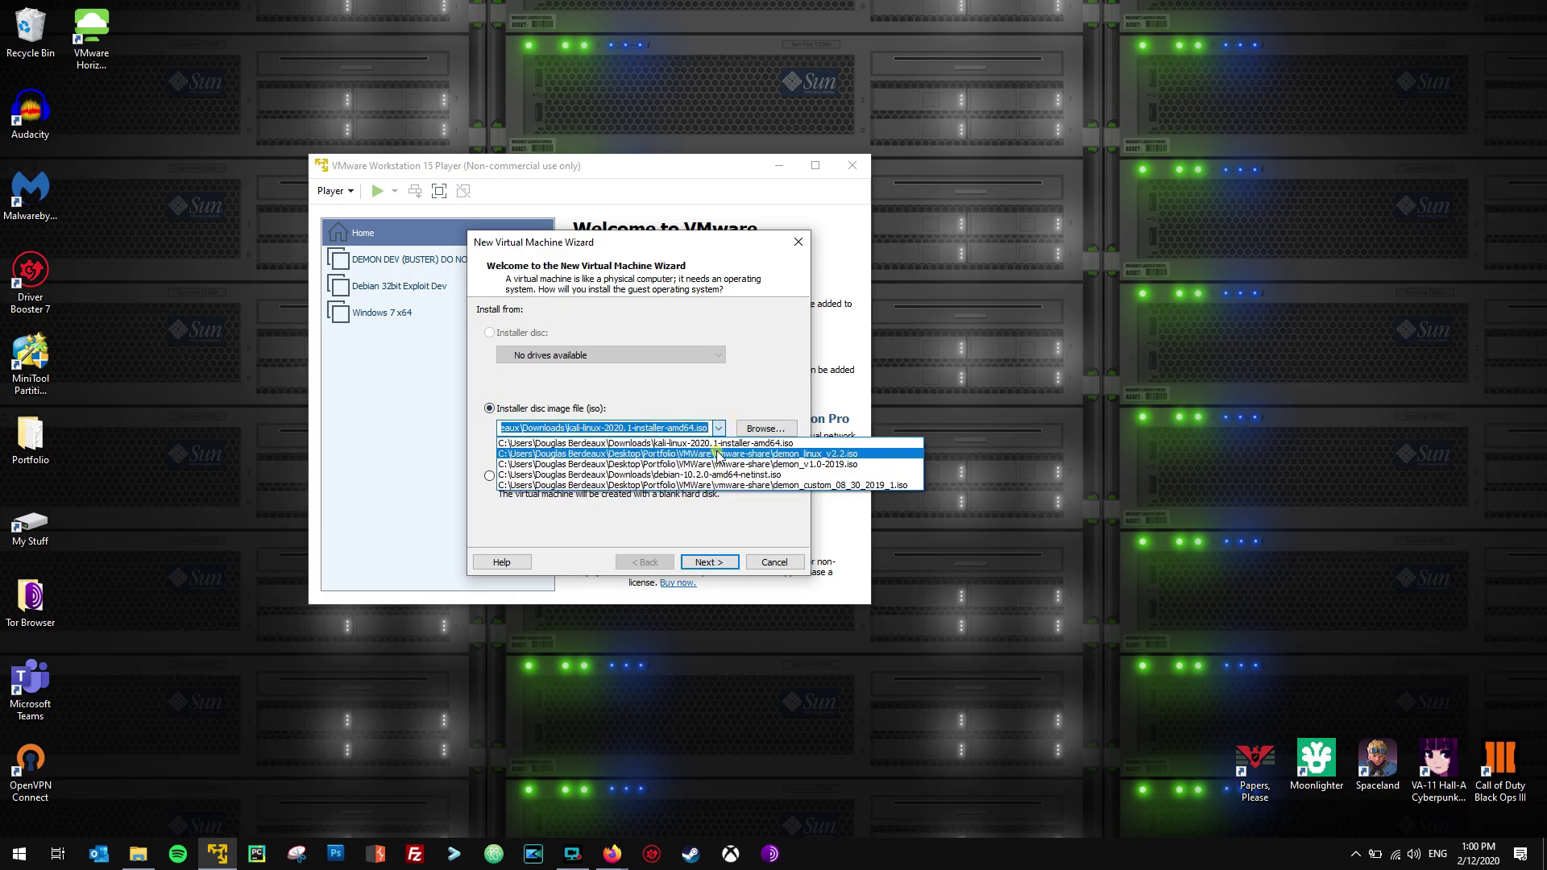
{"action": "left_click", "coordinate": [706, 454]}
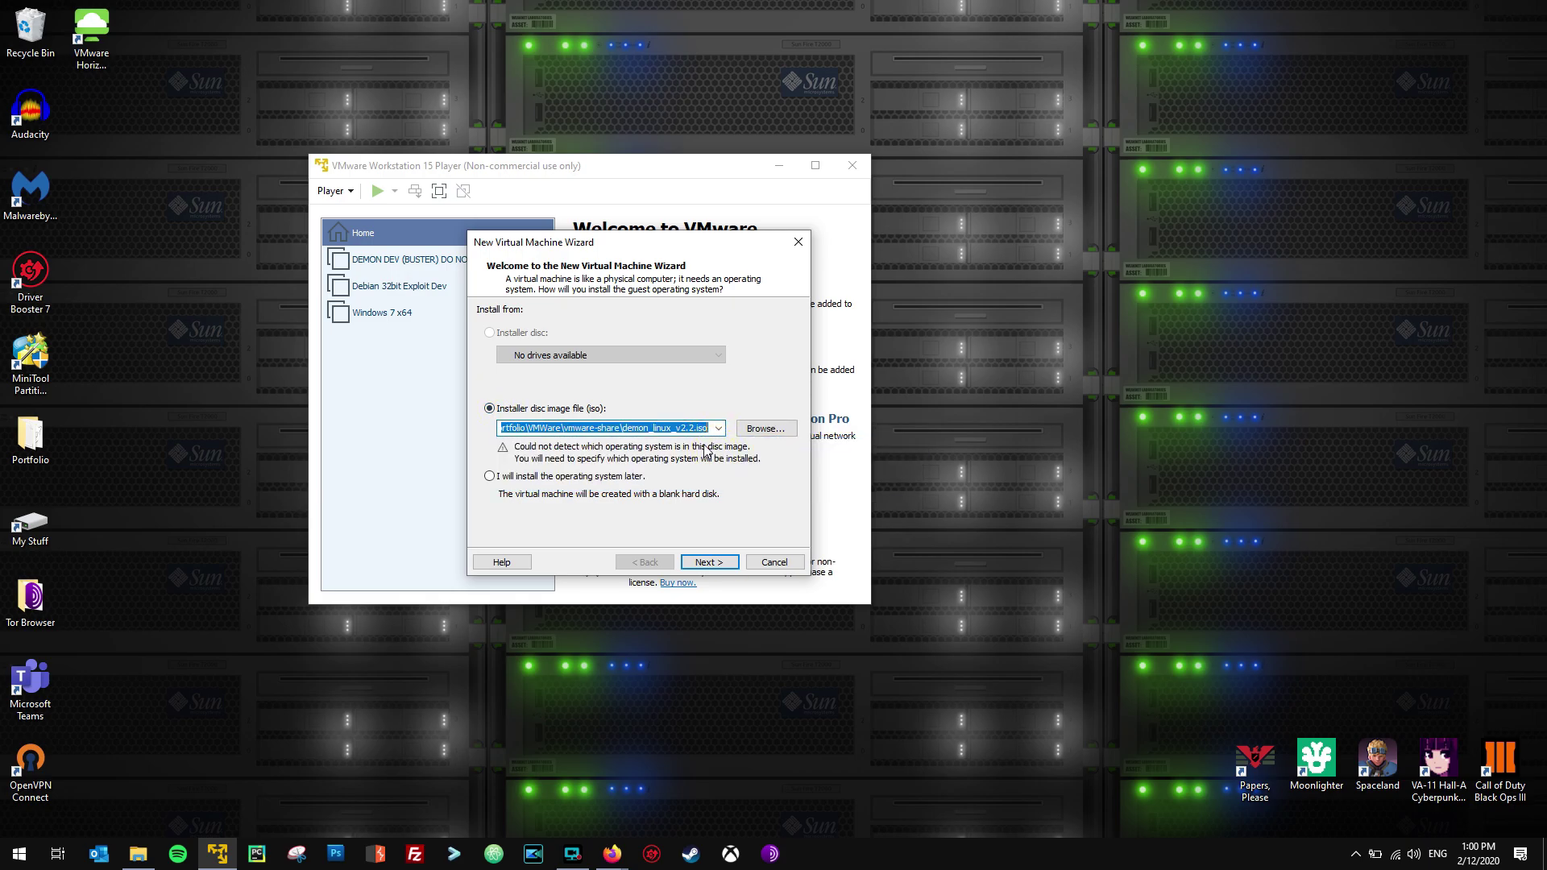
Keep Debian 10.x 64-bit as the guest OS and name the machine Demon v2.2.
{"action": "left_click", "coordinate": [705, 563]}
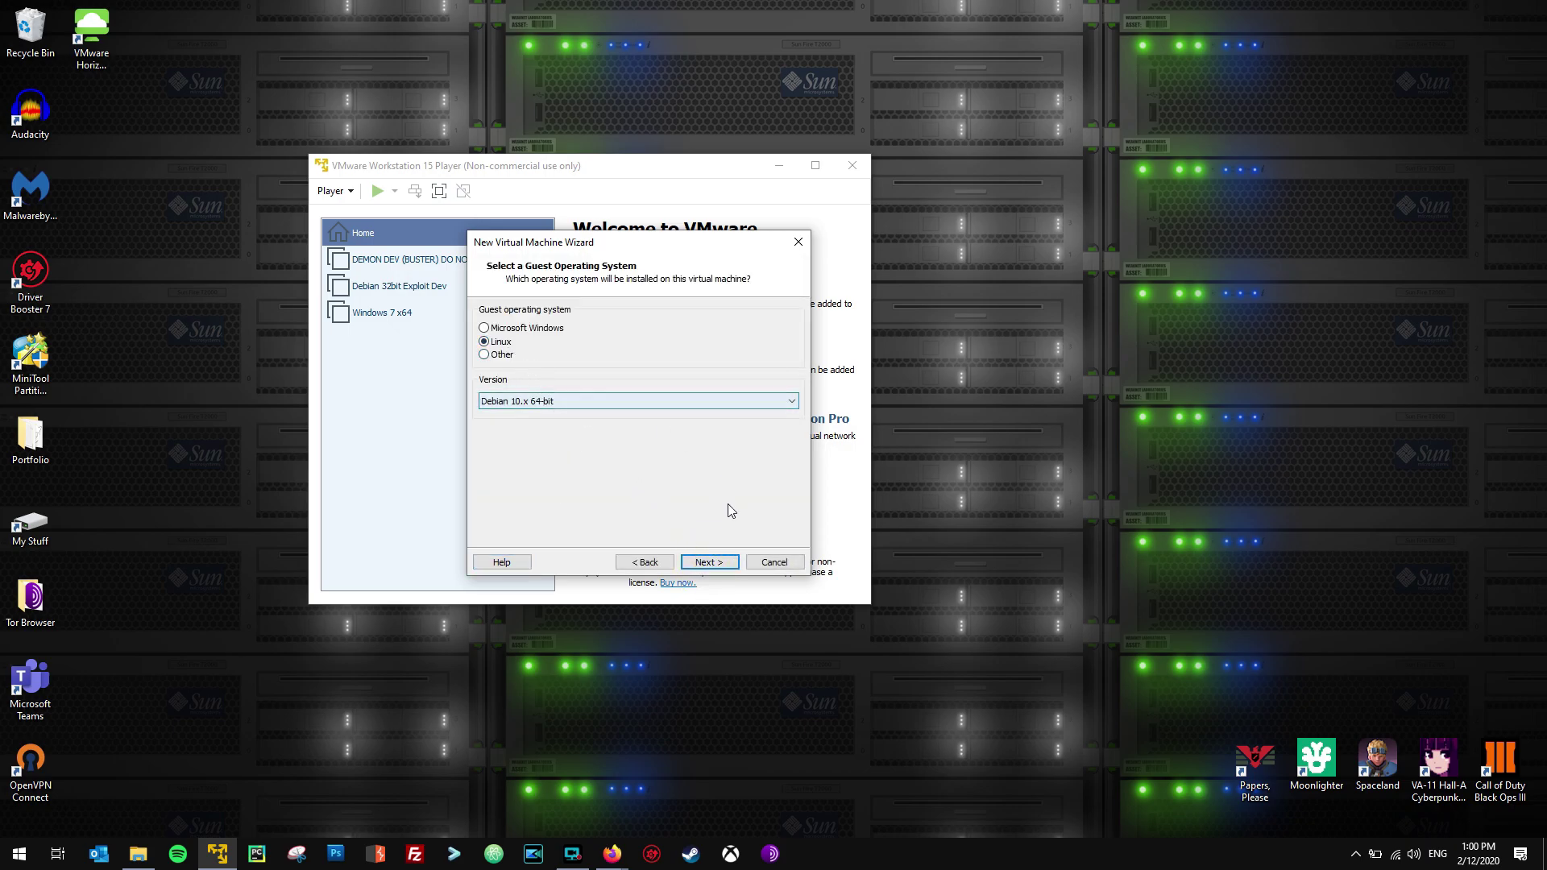
{"action": "left_click", "coordinate": [708, 562]}
{"action": "left_click", "coordinate": [584, 332]}
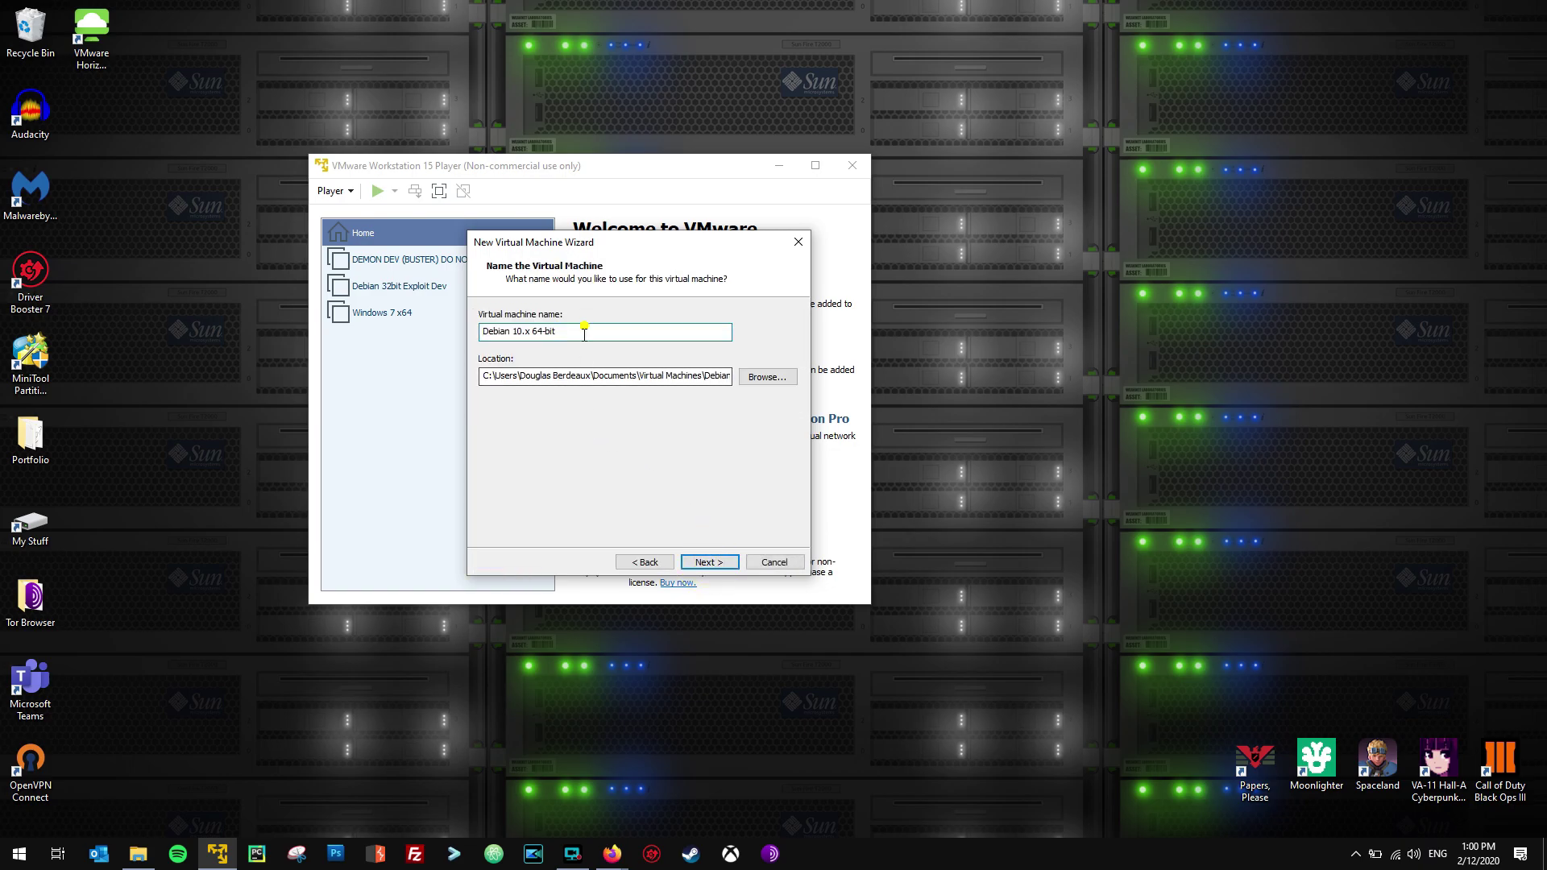
{"action": "left_click_drag", "start_coordinate": [584, 332], "coordinate": [475, 333]}
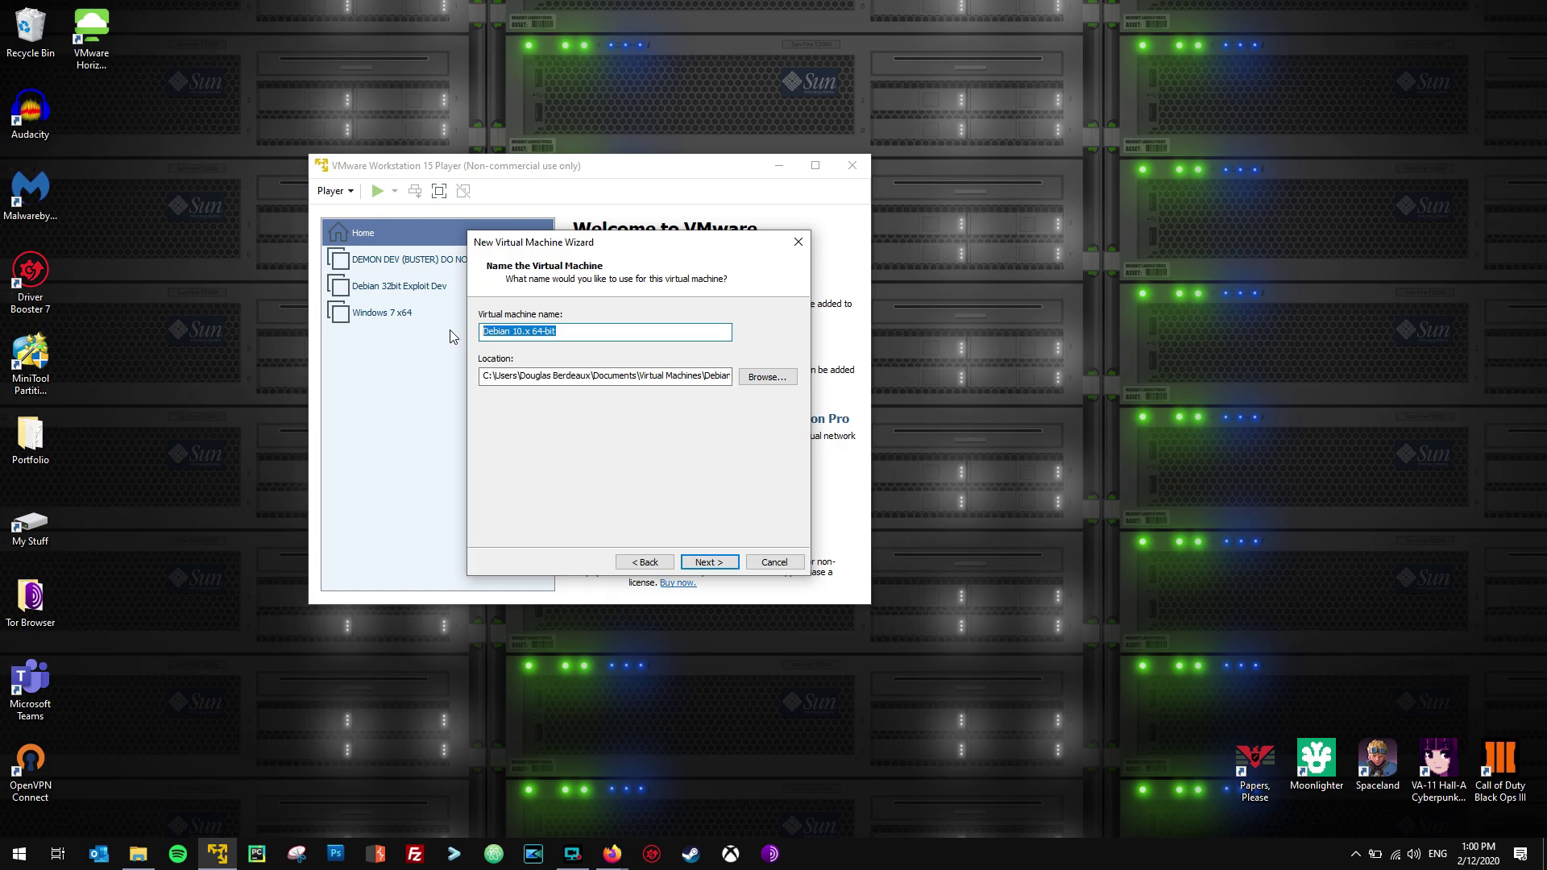
{"action": "left_click", "coordinate": [586, 331]}
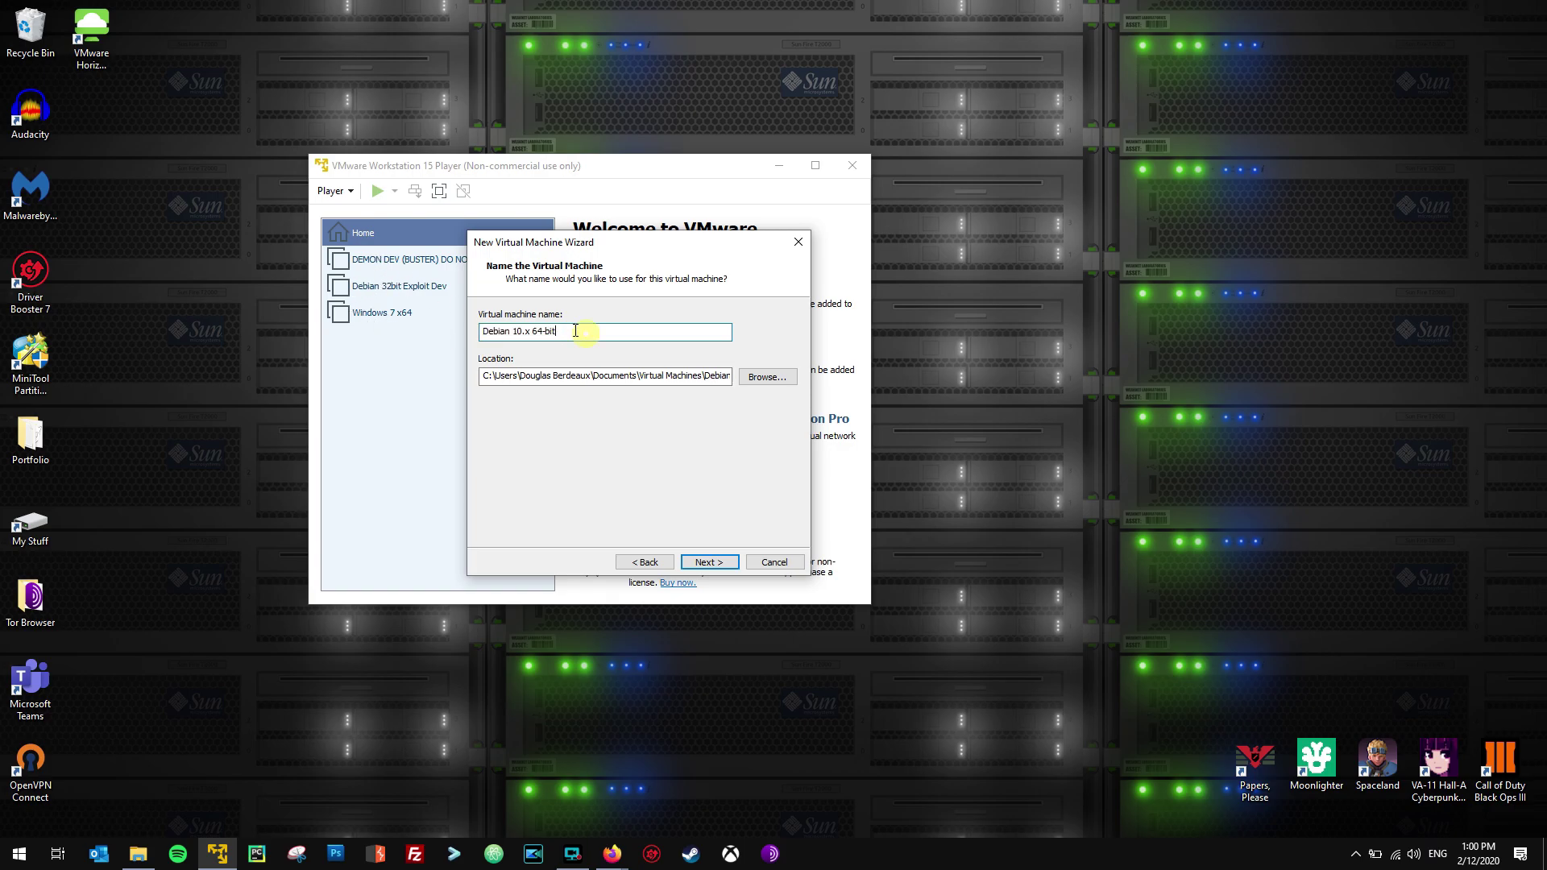
{"action": "key", "text": "shift+Home"}
{"action": "type", "text": "Demon v2.2"}
{"action": "left_click", "coordinate": [707, 562]}
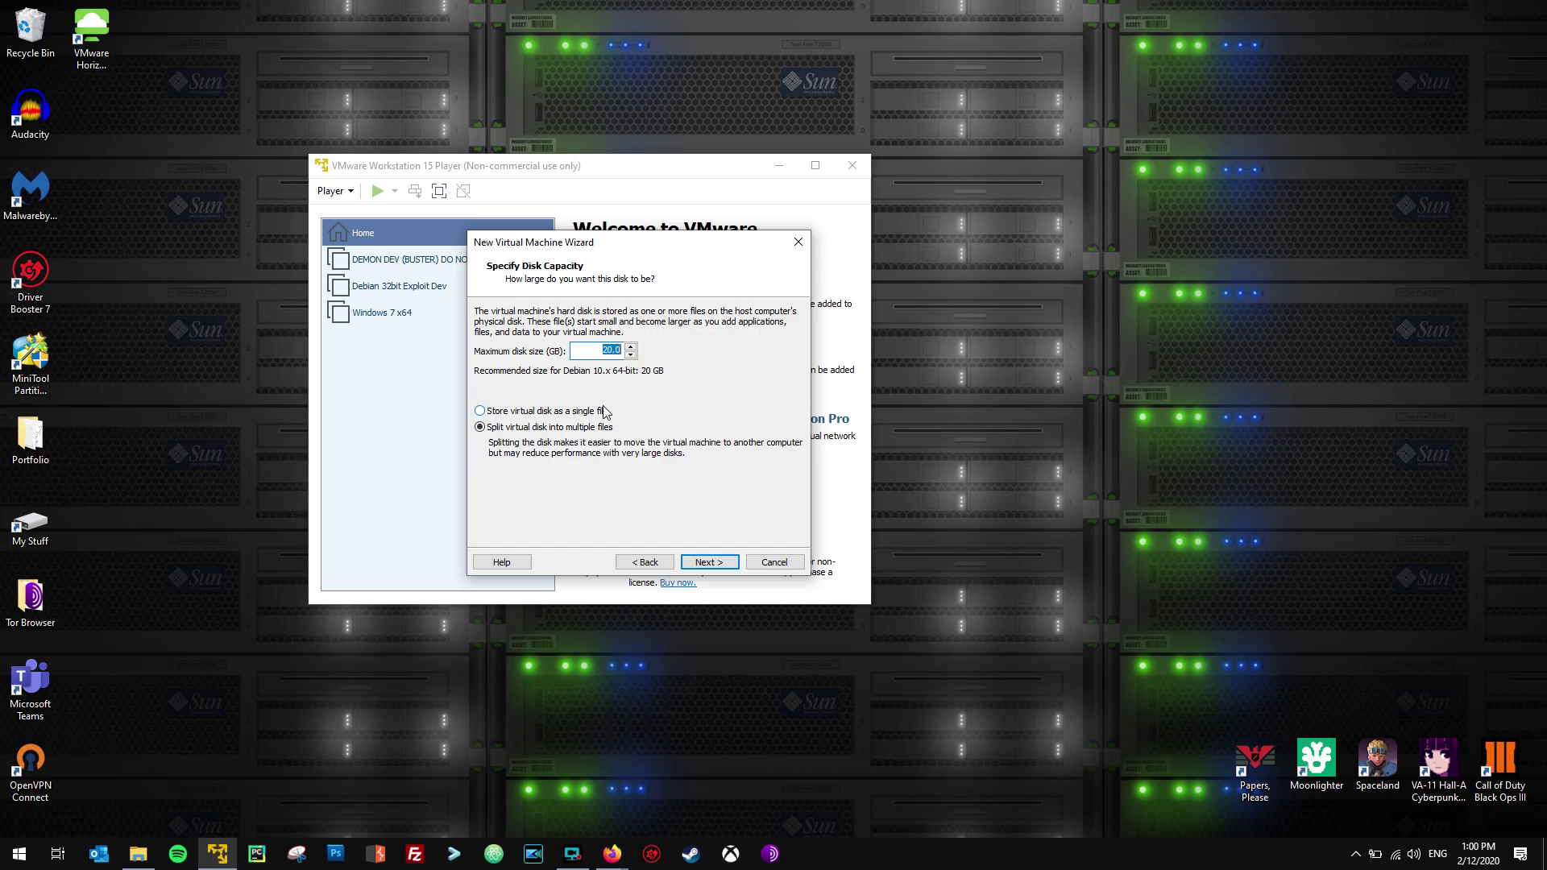
Give the machine a 50 GB virtual disk stored as a single file.
{"action": "type", "text": "50"}
{"action": "left_click", "coordinate": [576, 414]}
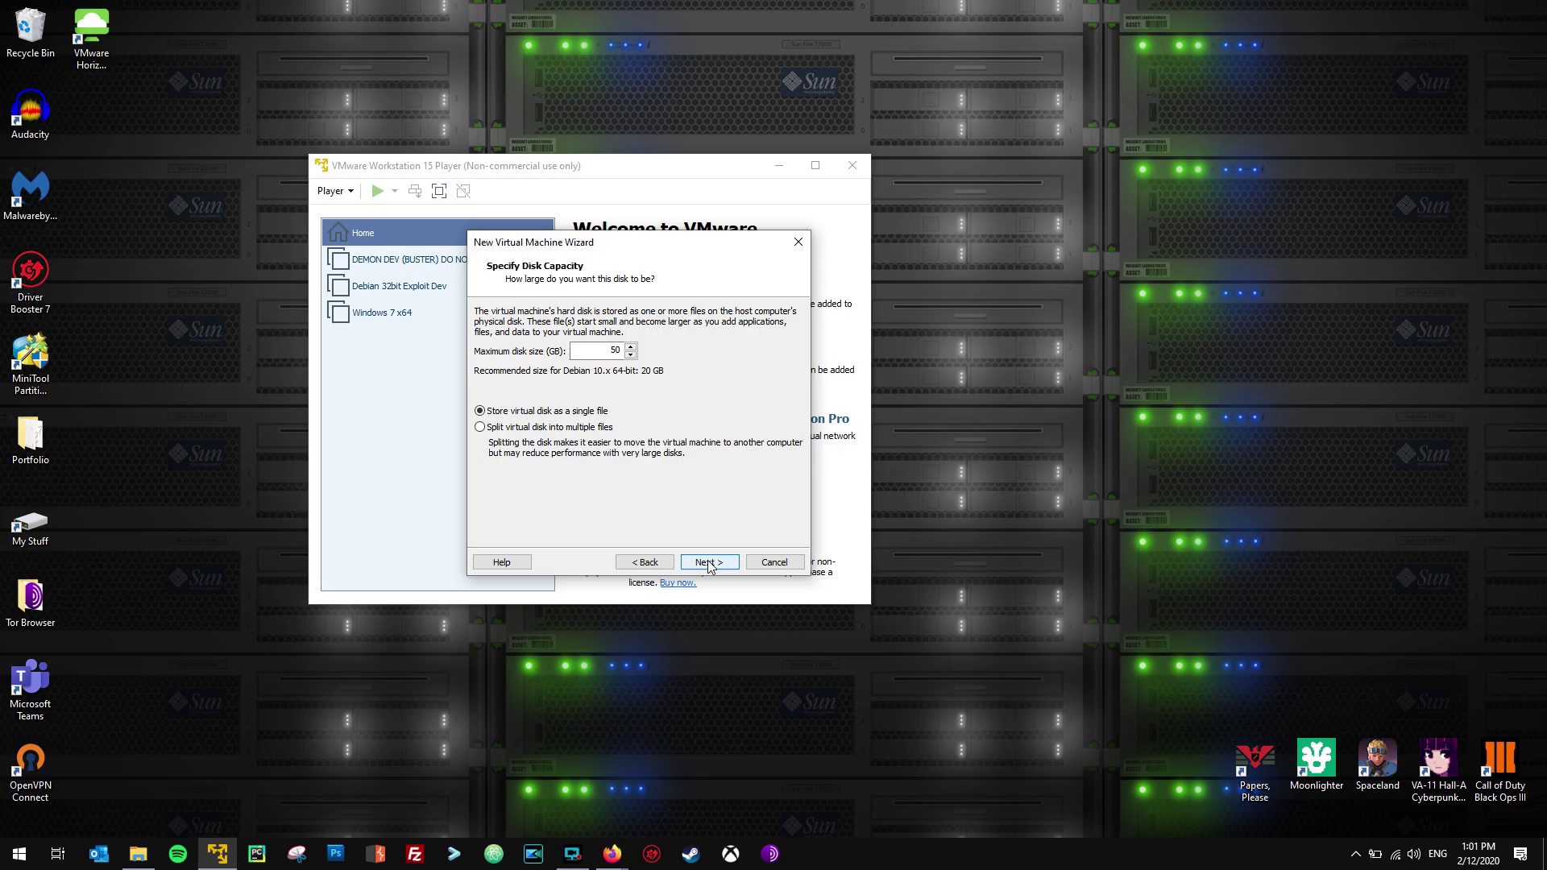
{"action": "double_click", "coordinate": [616, 350]}
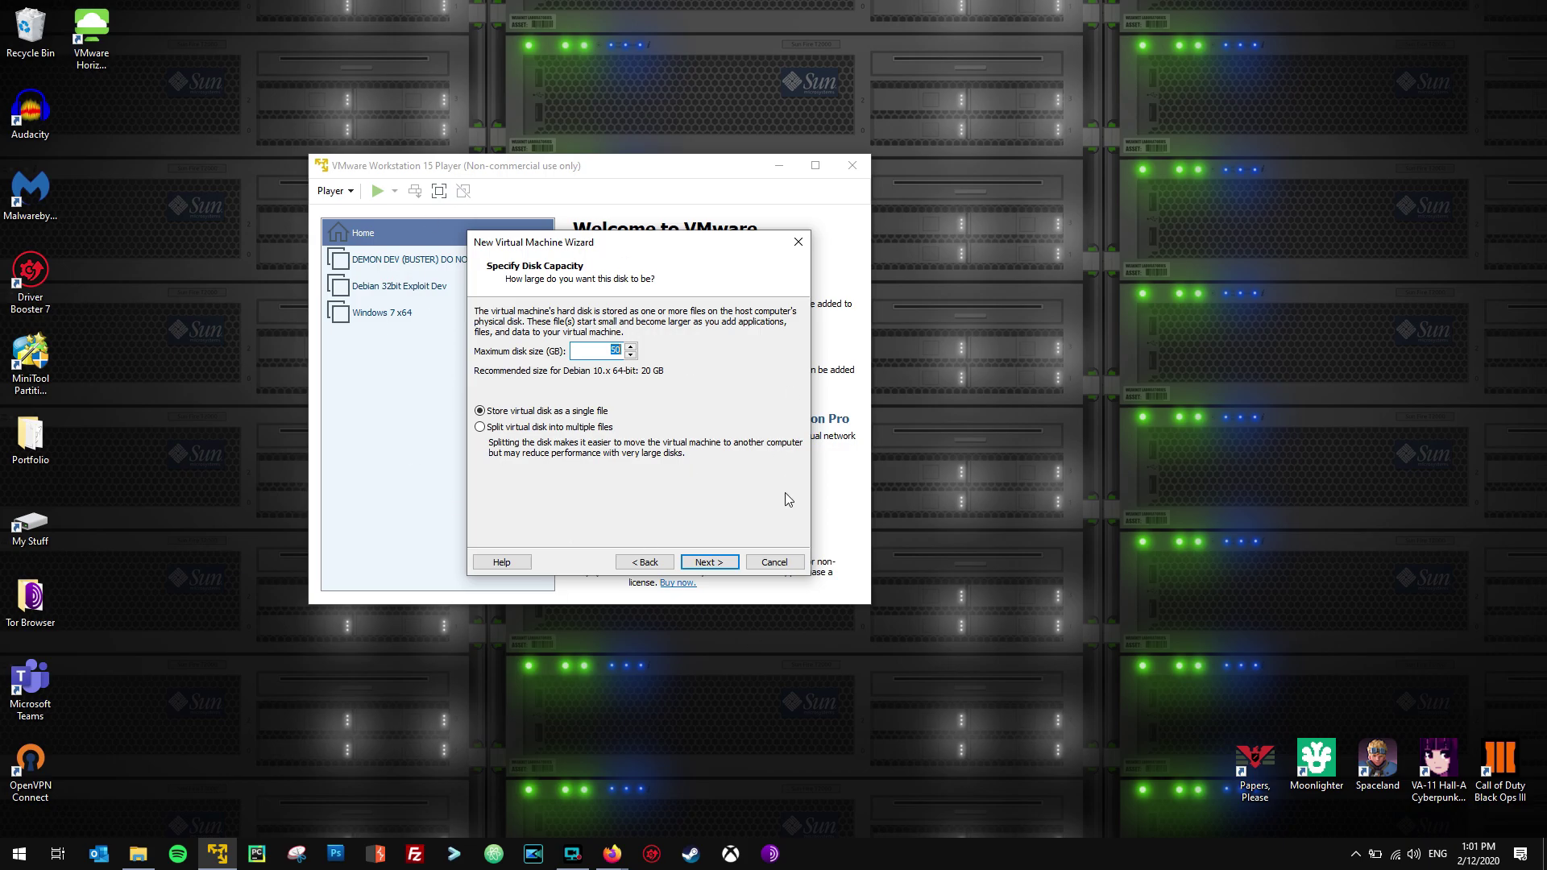
{"action": "left_click", "coordinate": [717, 563]}
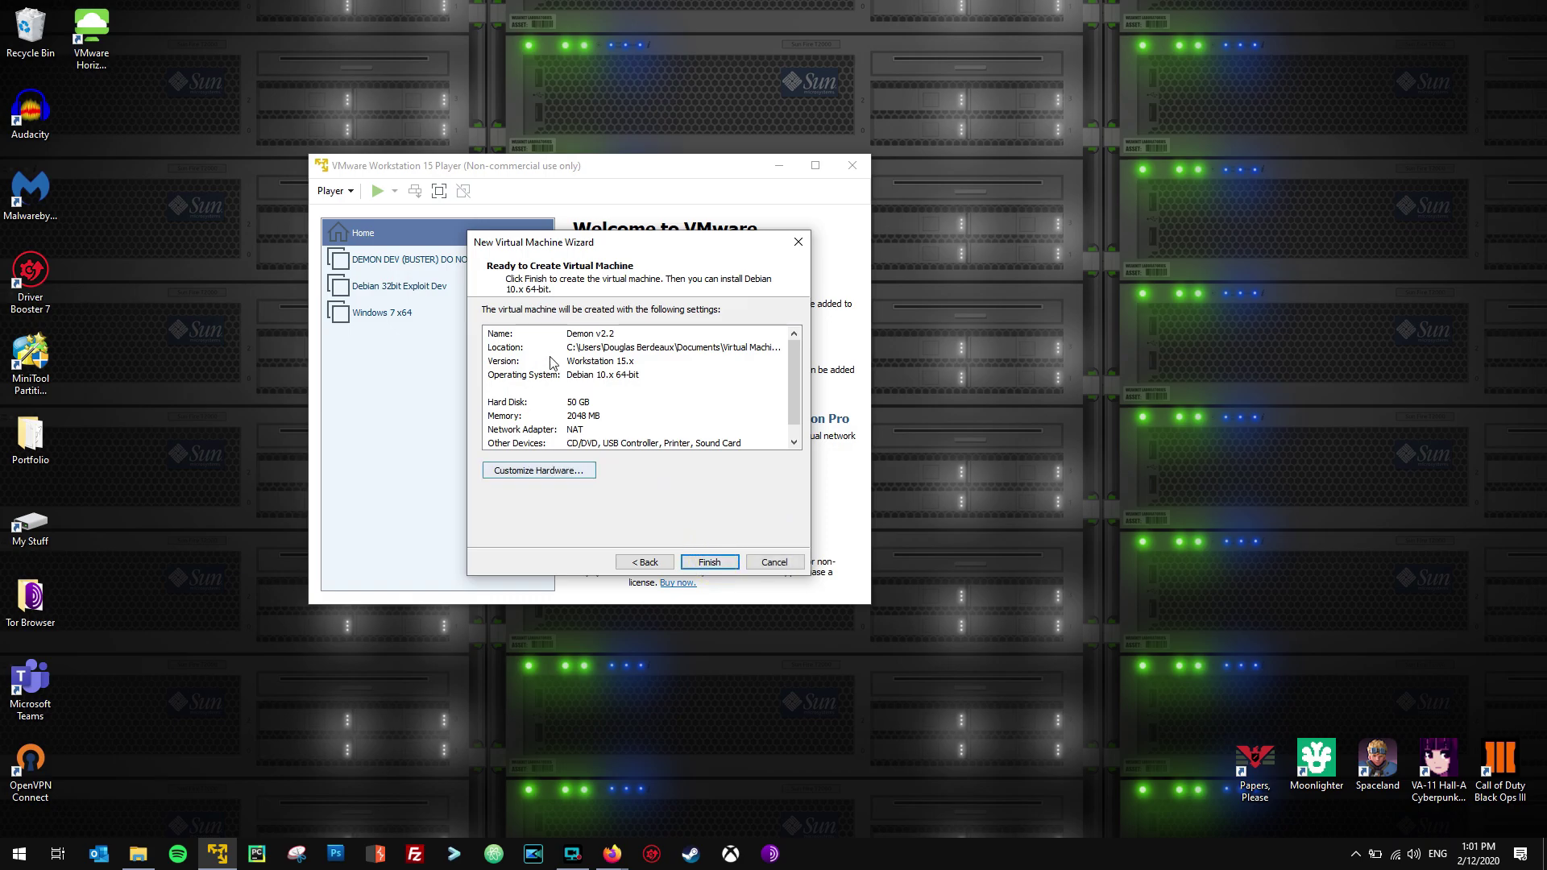
Set the machine's memory to 6208 MB and its processor to 2 cores.
{"action": "left_click", "coordinate": [554, 470]}
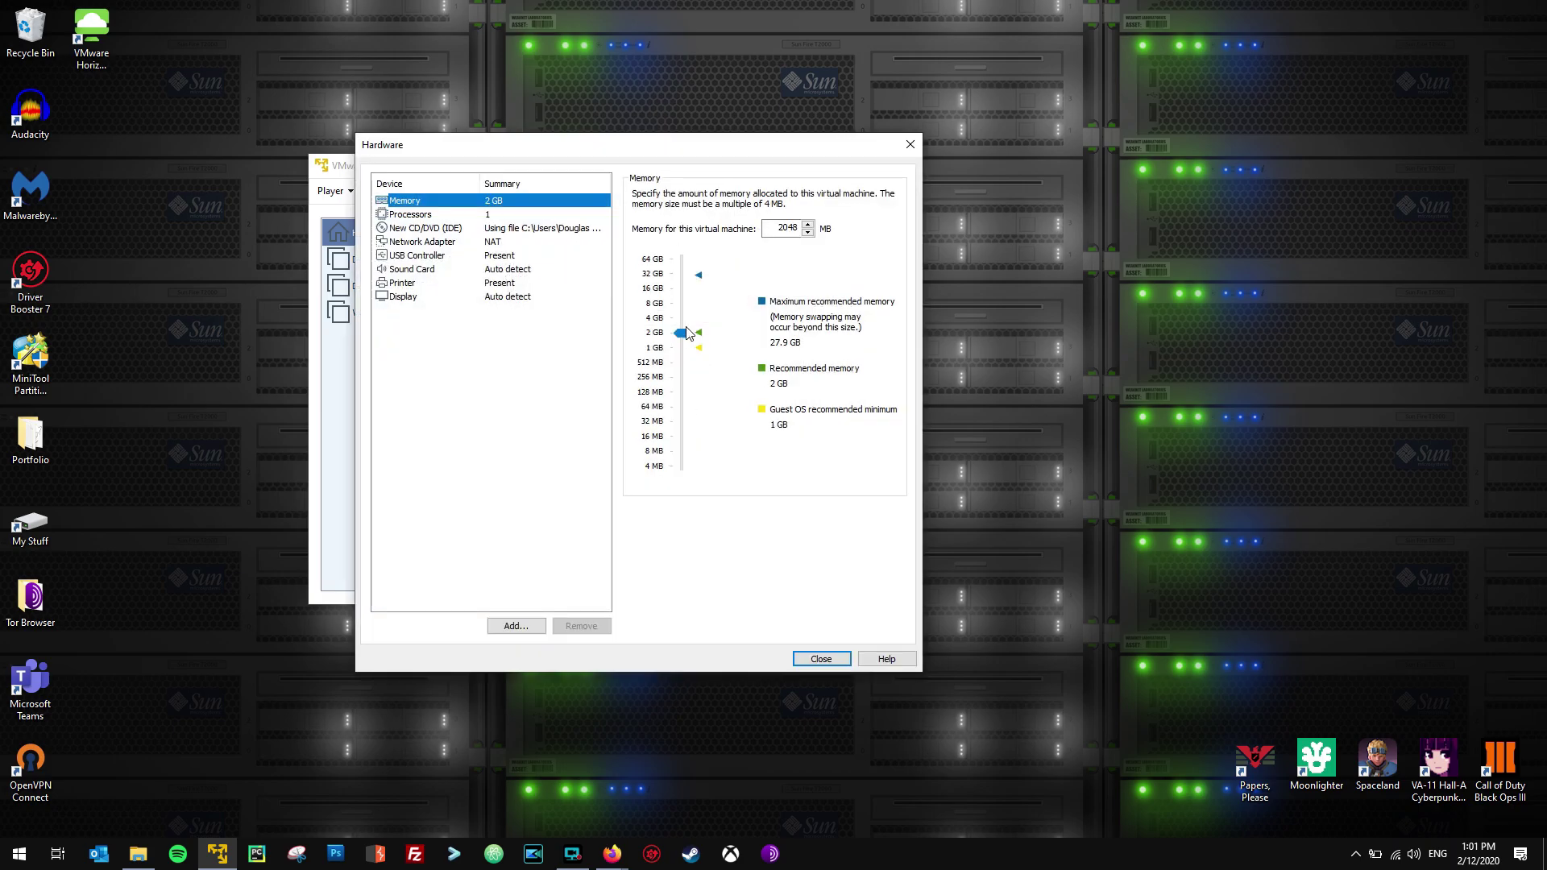
{"action": "left_click_drag", "start_coordinate": [687, 333], "coordinate": [686, 312]}
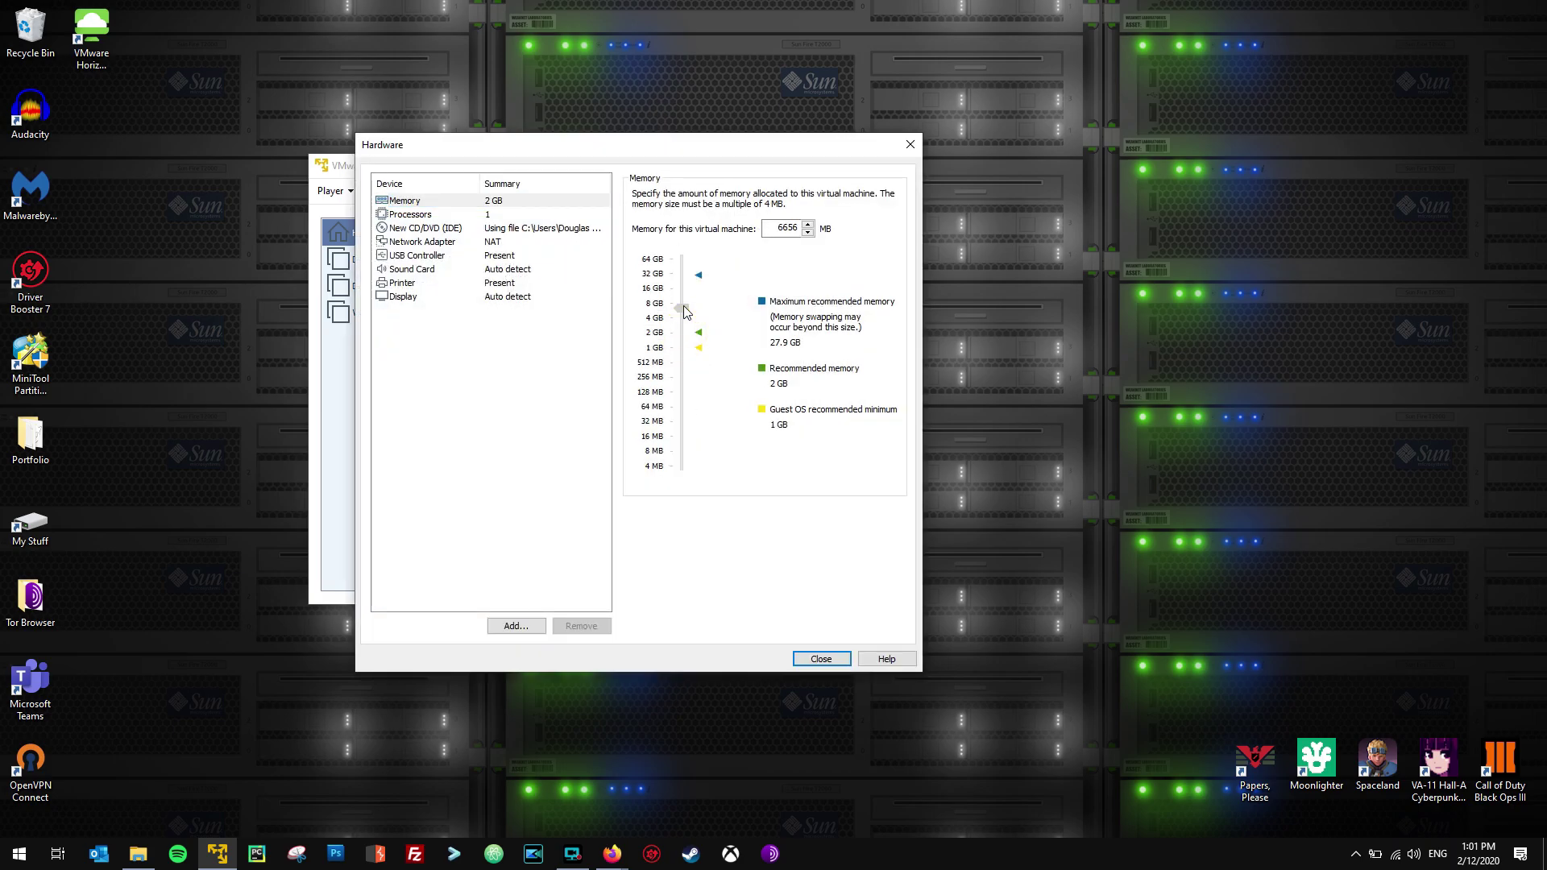
{"action": "left_click_drag", "start_coordinate": [683, 306], "coordinate": [683, 307]}
{"action": "left_click", "coordinate": [516, 214]}
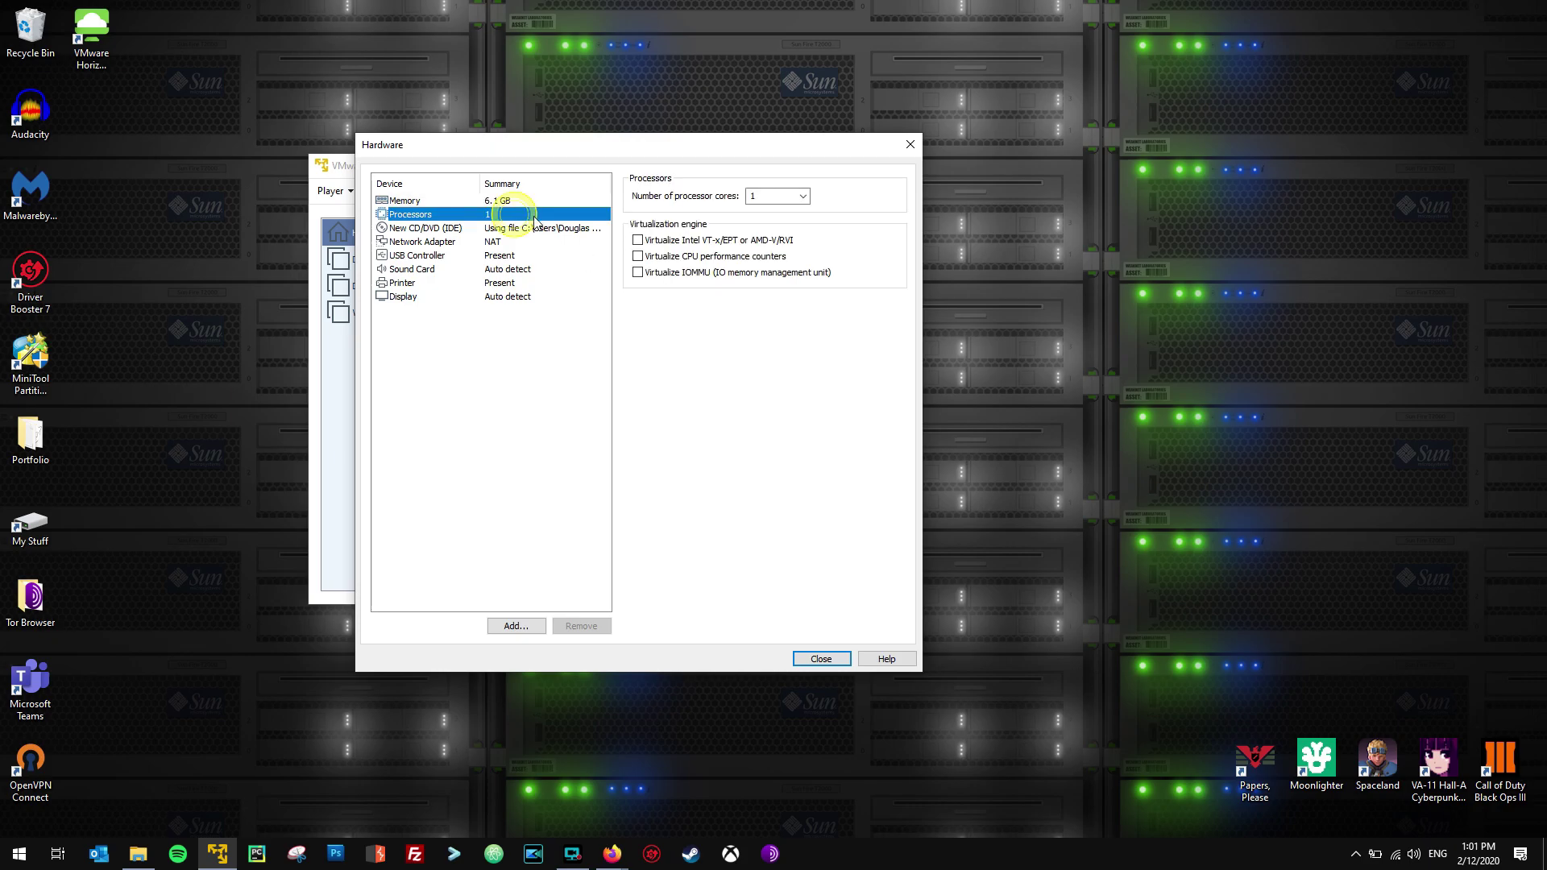
{"action": "left_click", "coordinate": [804, 196]}
{"action": "left_click", "coordinate": [774, 222]}
{"action": "left_click", "coordinate": [723, 383]}
Set the USB controller to USB 3.0 and finish creating Demon v2.2.
{"action": "left_click", "coordinate": [494, 269]}
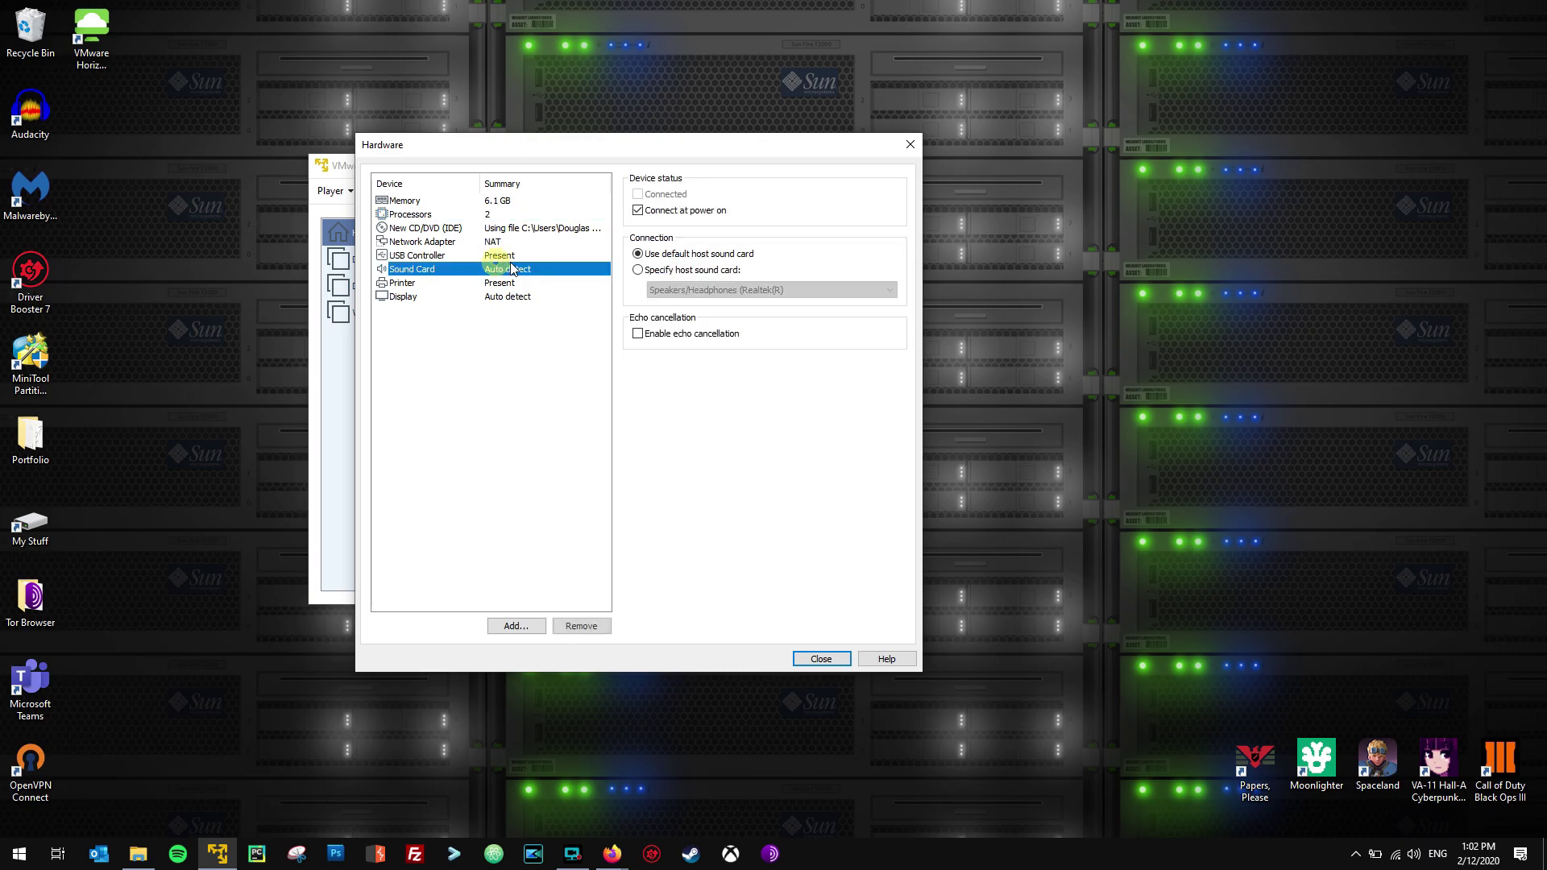
{"action": "left_click", "coordinate": [510, 256]}
{"action": "left_click", "coordinate": [764, 197]}
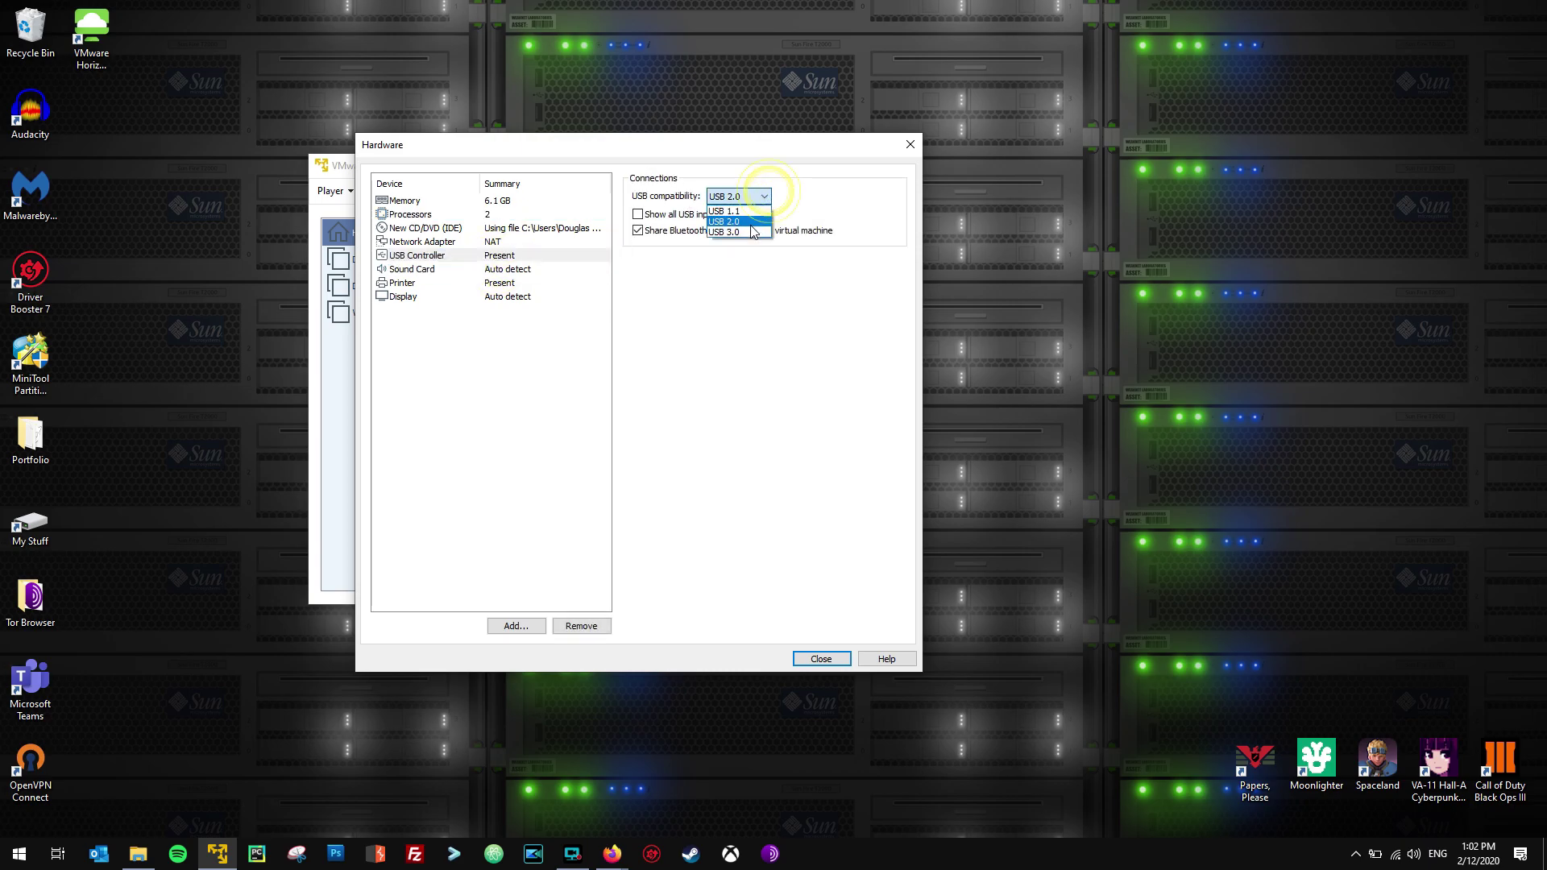
{"action": "left_click", "coordinate": [725, 232]}
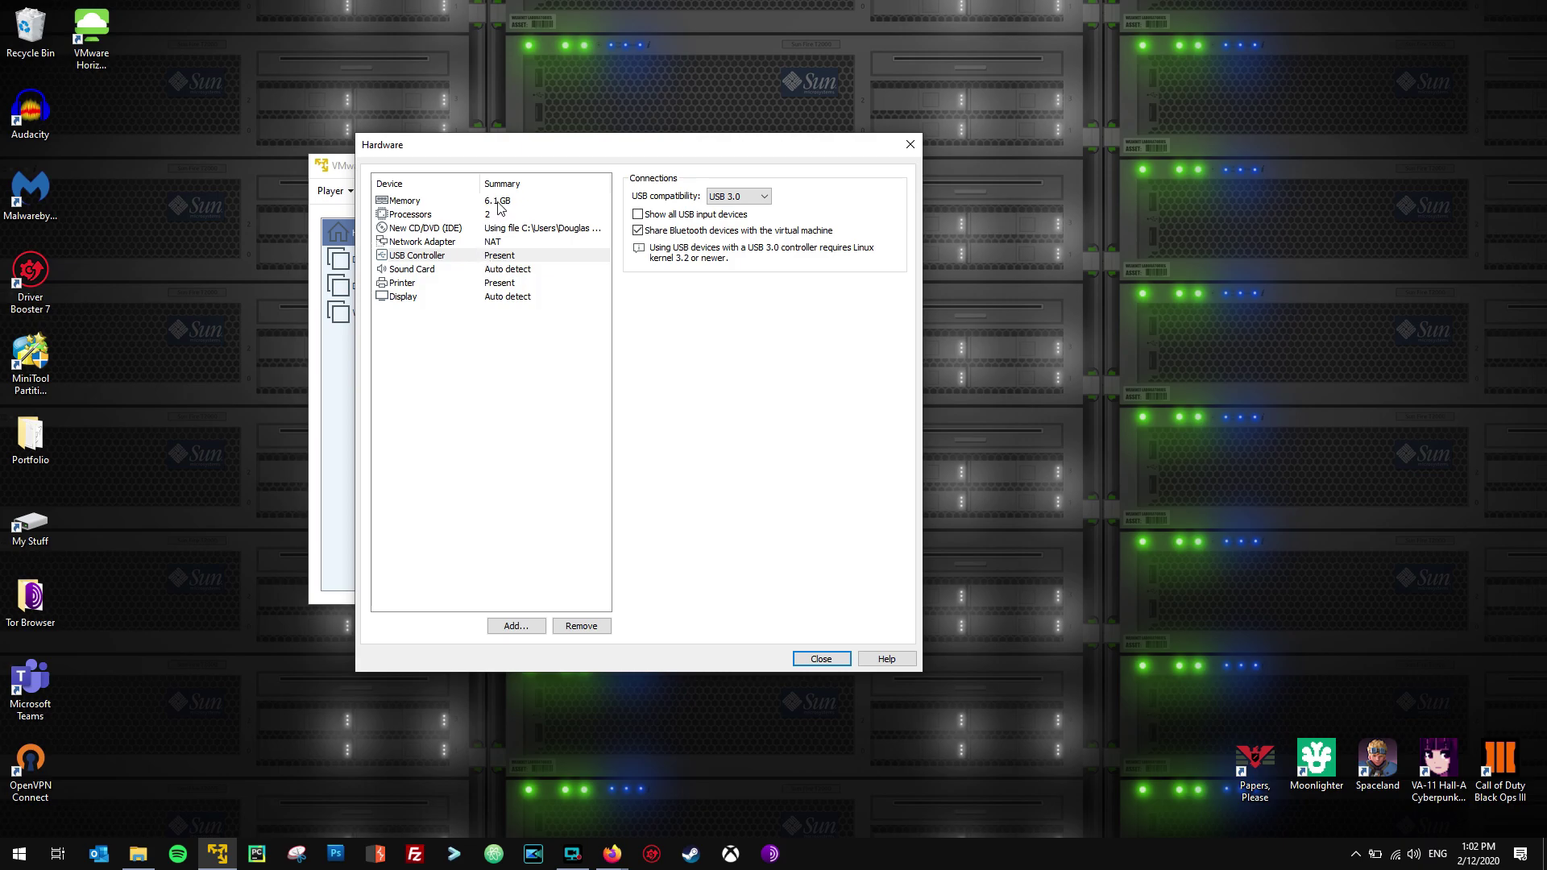
{"action": "left_click", "coordinate": [815, 658]}
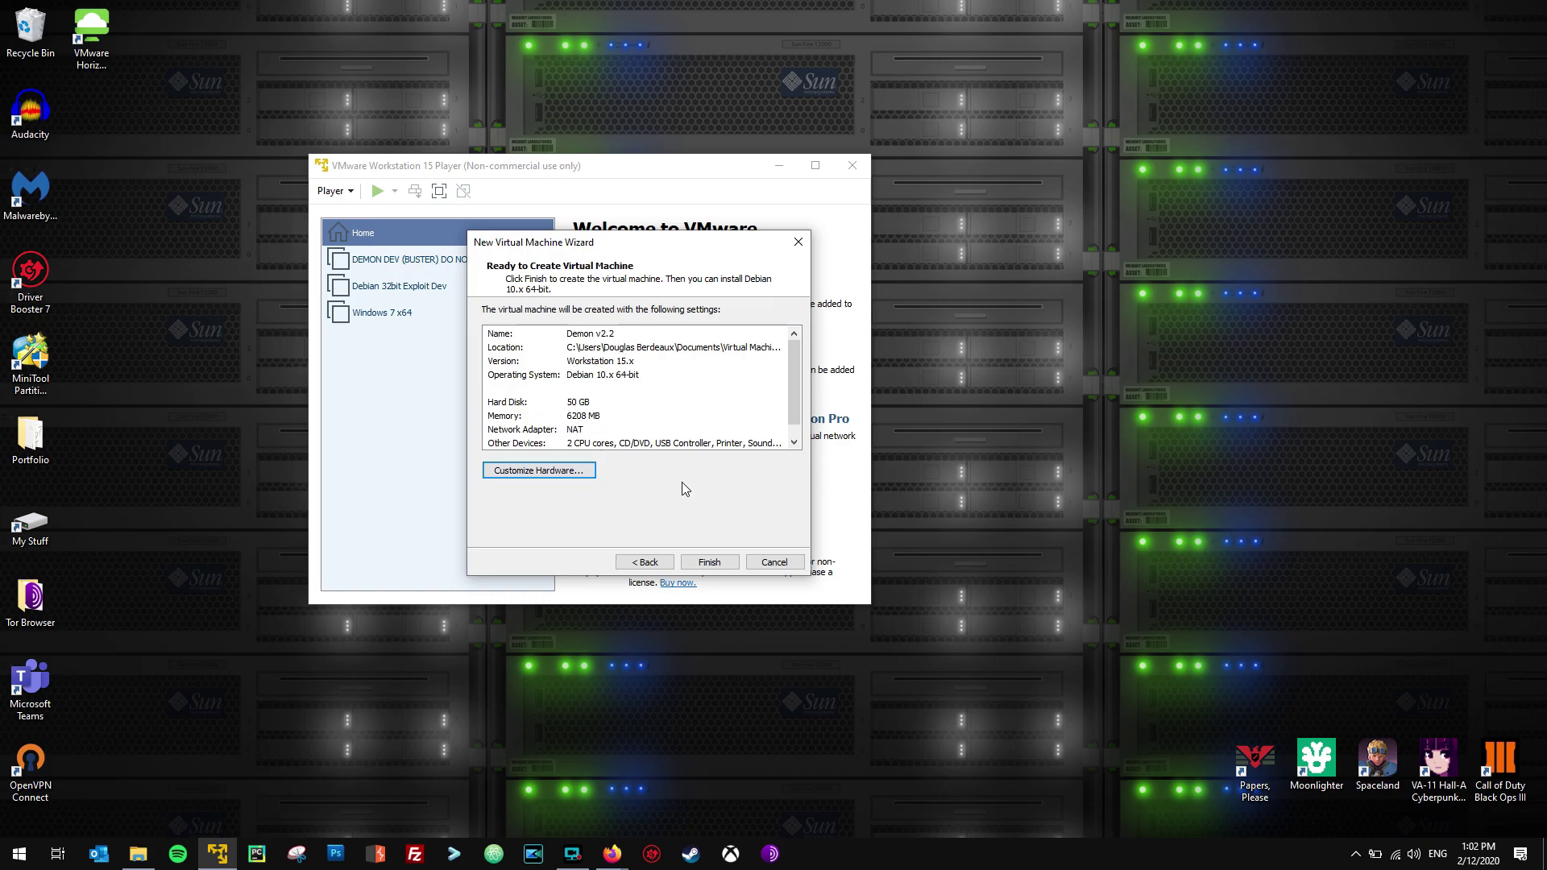
{"action": "left_click", "coordinate": [703, 562]}
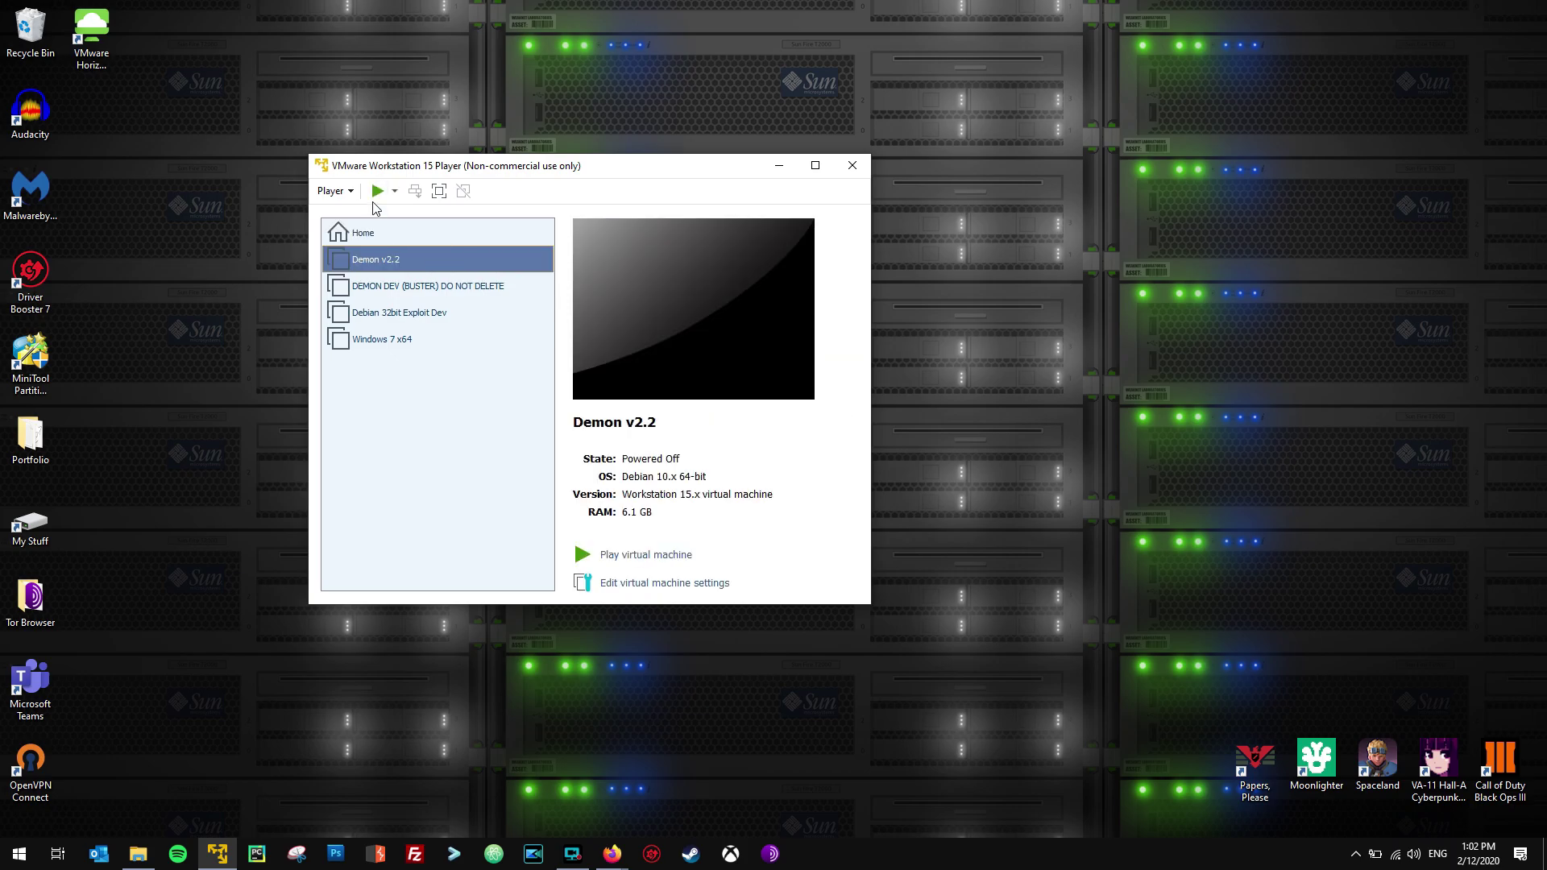
Power on Demon v2.2 and boot its Demon Linux v2.2 GRUB entry.
{"action": "left_click", "coordinate": [439, 292]}
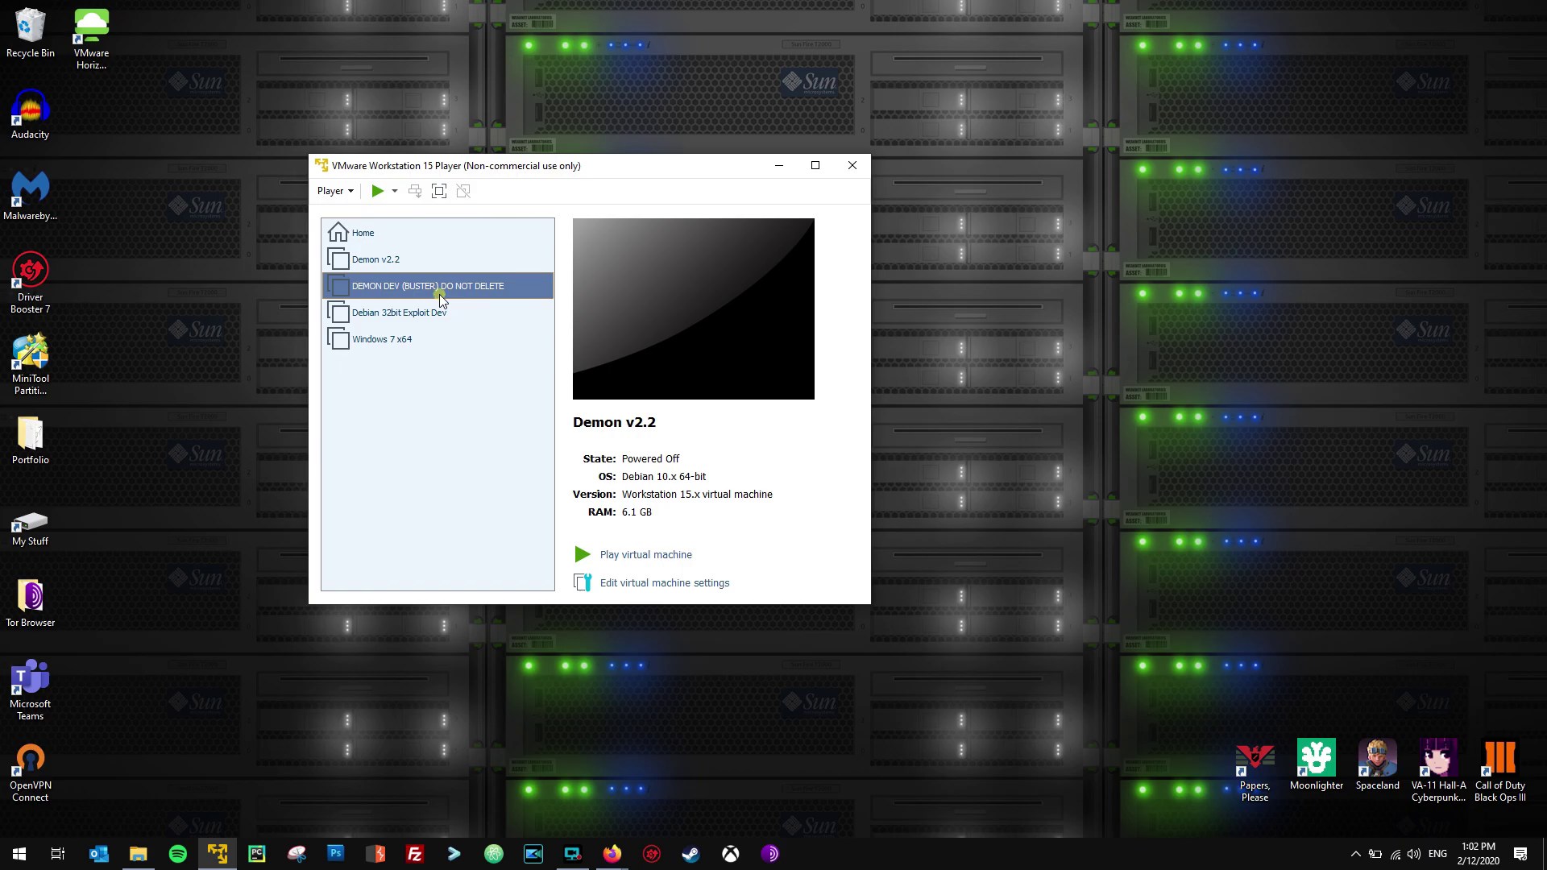
{"action": "left_click", "coordinate": [420, 262]}
{"action": "left_click", "coordinate": [420, 259]}
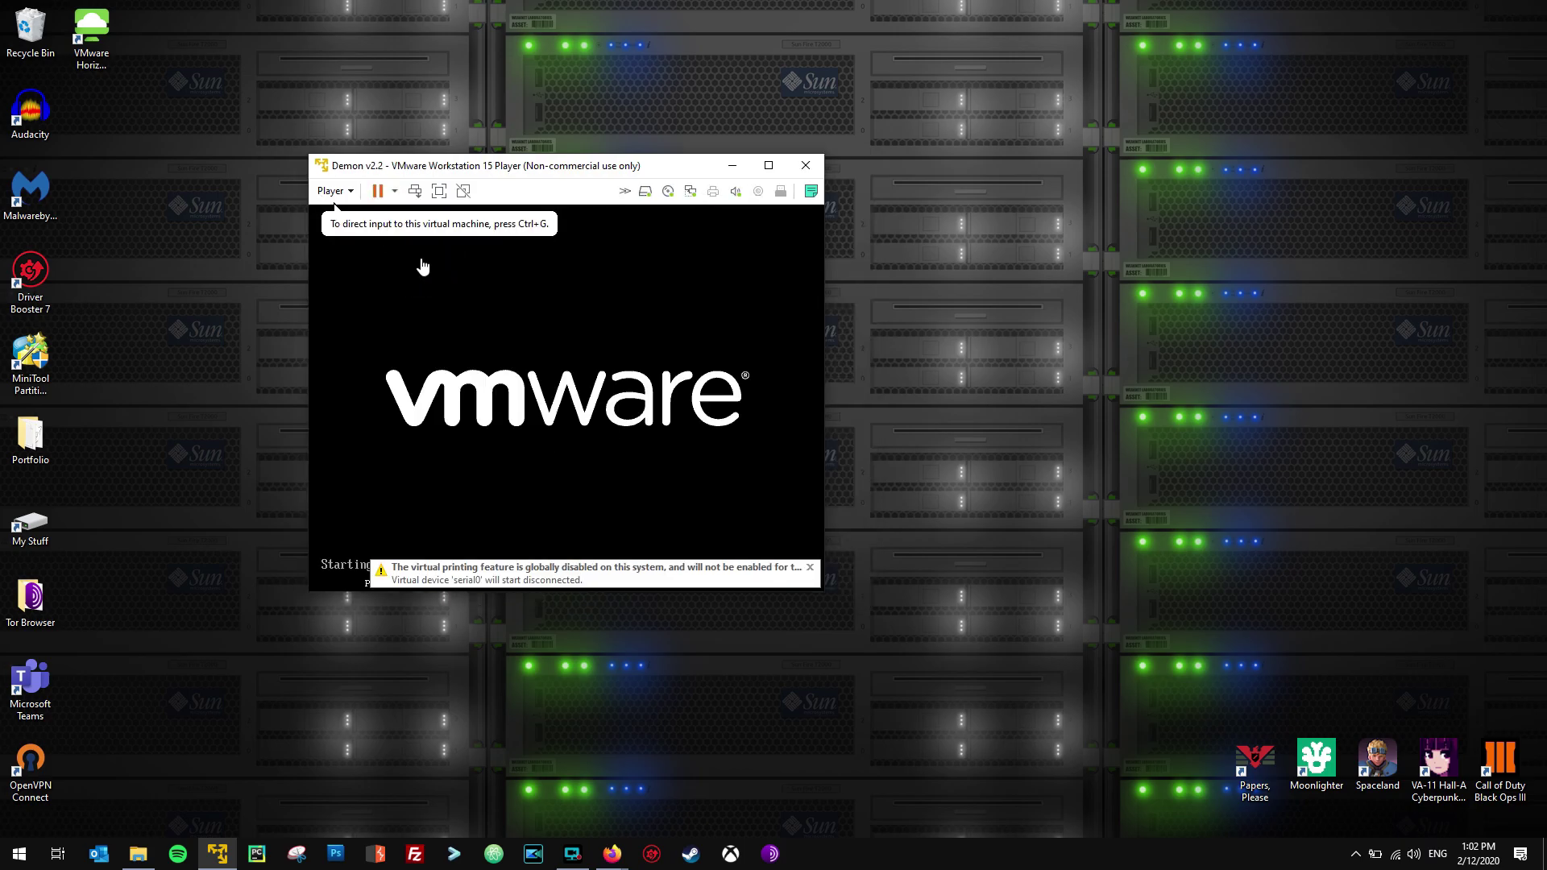
{"action": "left_click", "coordinate": [477, 294]}
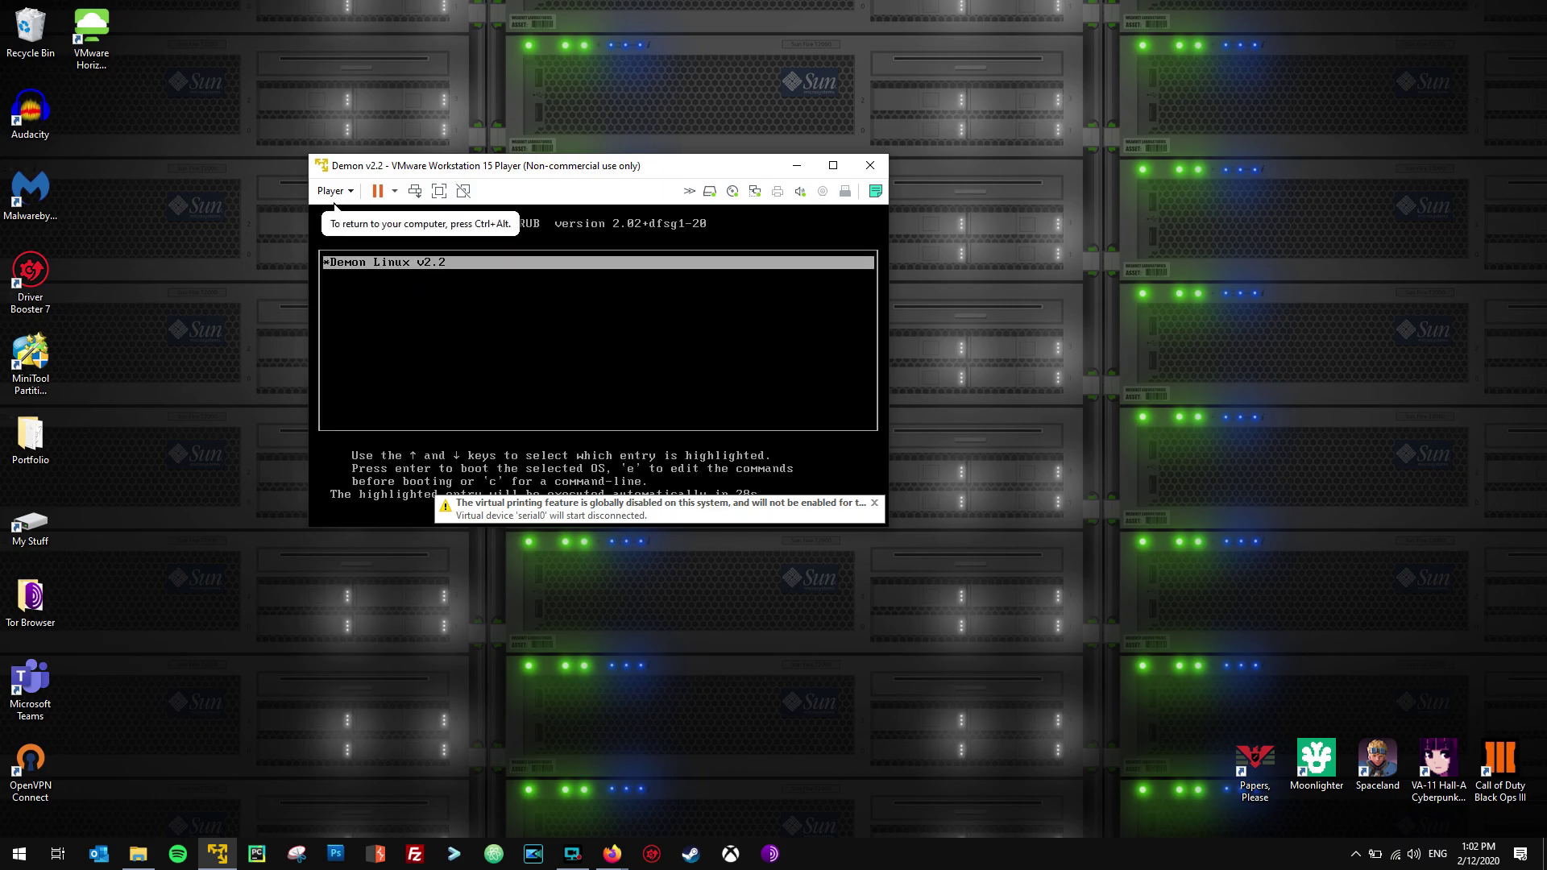
{"action": "key", "text": "Return"}
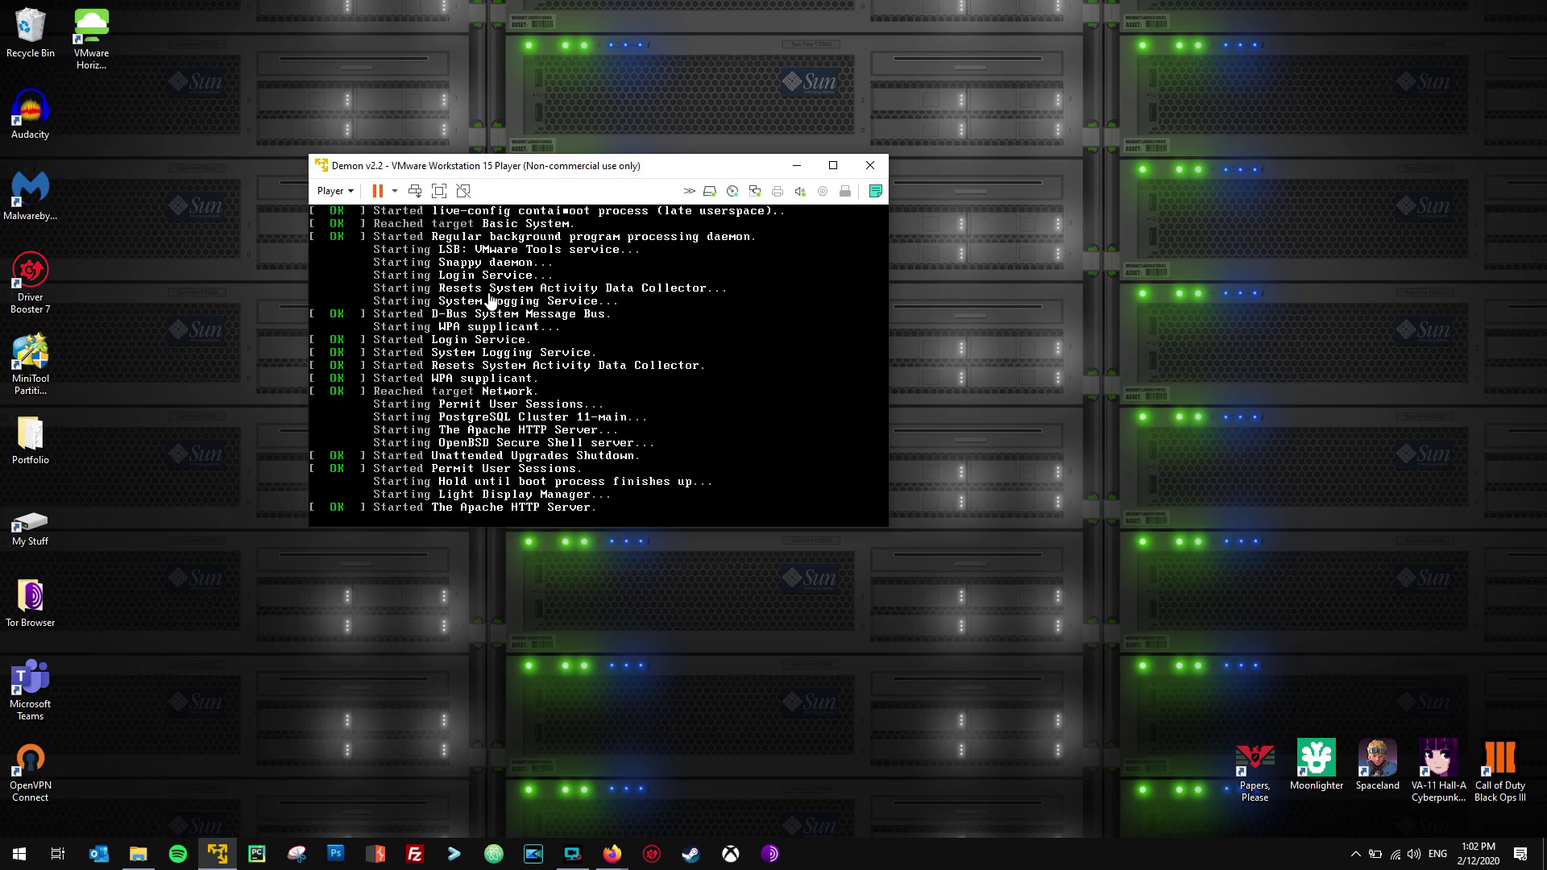
Bring back the Demon Linux download page and highlight the default root password note.
{"action": "mouse_move", "coordinate": [627, 852]}
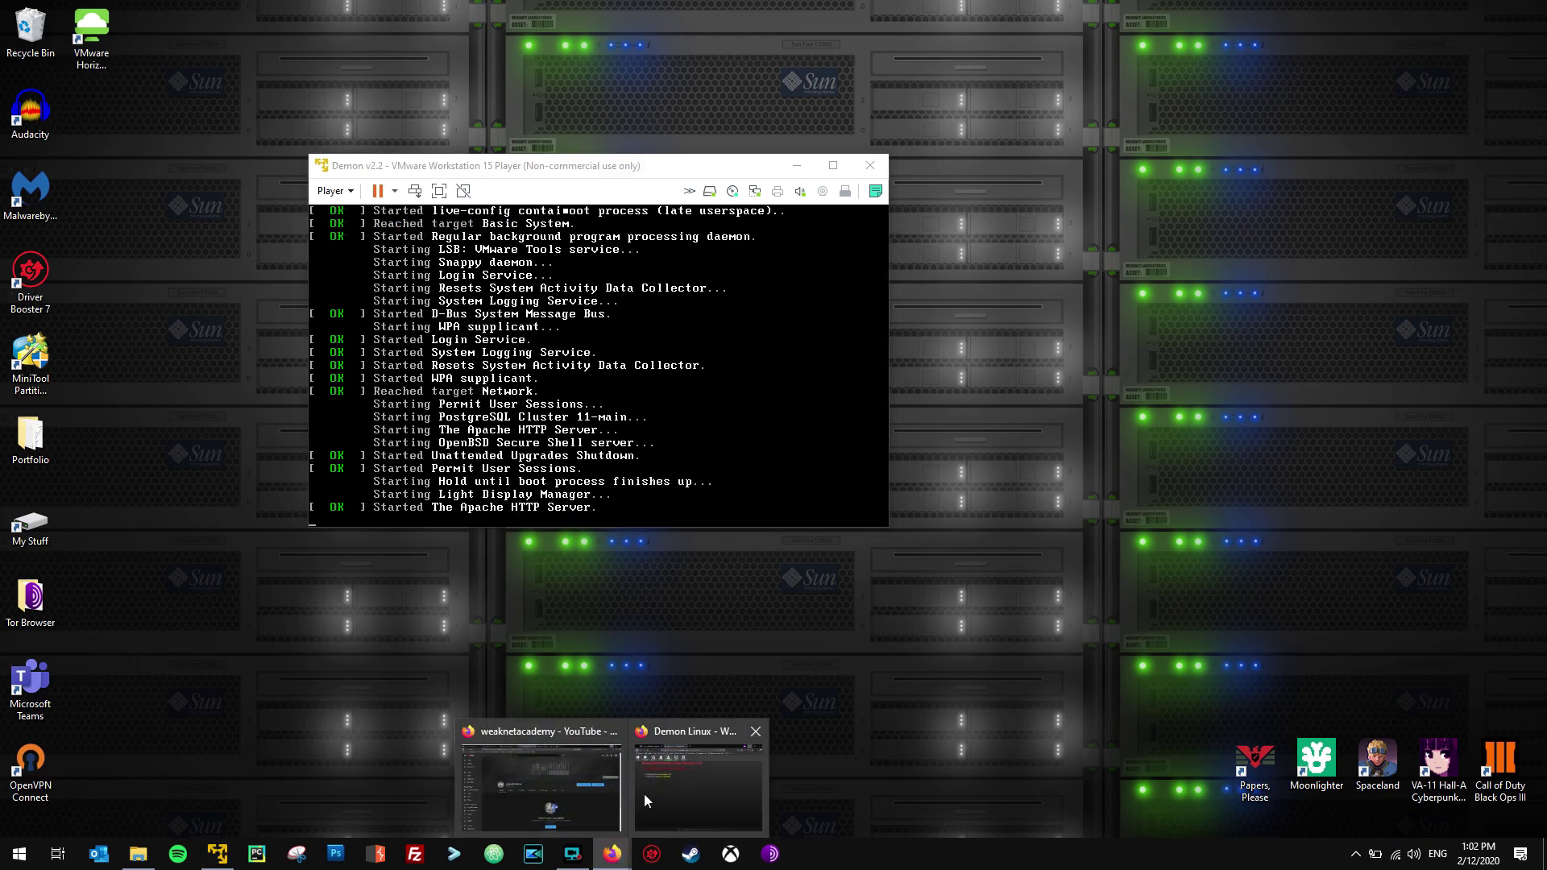
{"action": "left_click", "coordinate": [644, 800]}
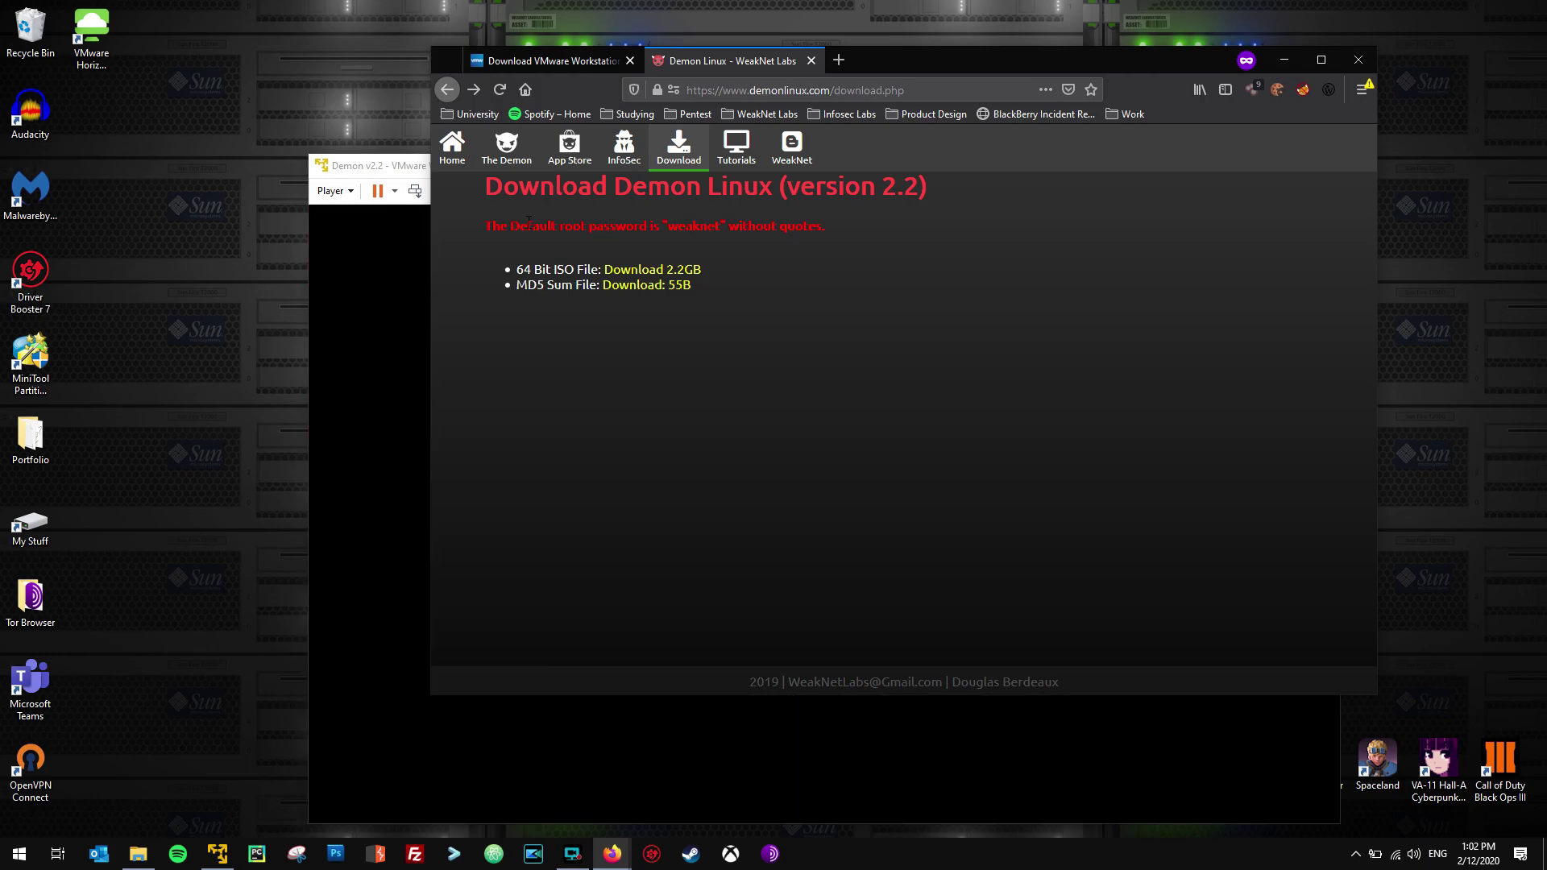
{"action": "left_click_drag", "start_coordinate": [561, 224], "coordinate": [582, 224]}
Log into the guest as root with the default password and maximize the VMware window.
{"action": "double_click", "coordinate": [693, 226]}
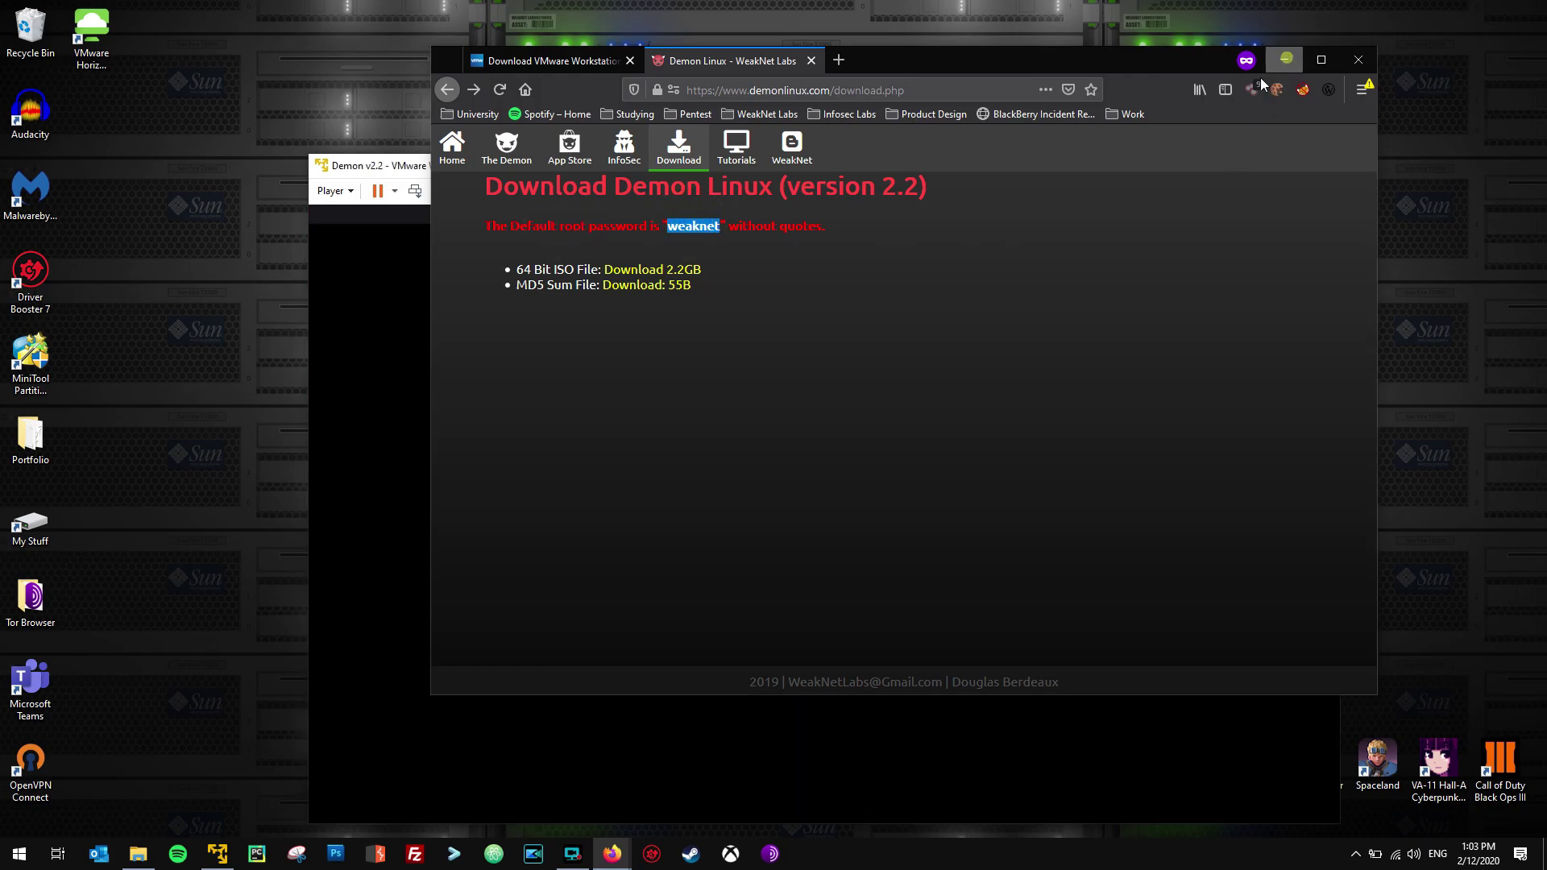
{"action": "left_click", "coordinate": [1286, 60]}
{"action": "type", "text": "r"}
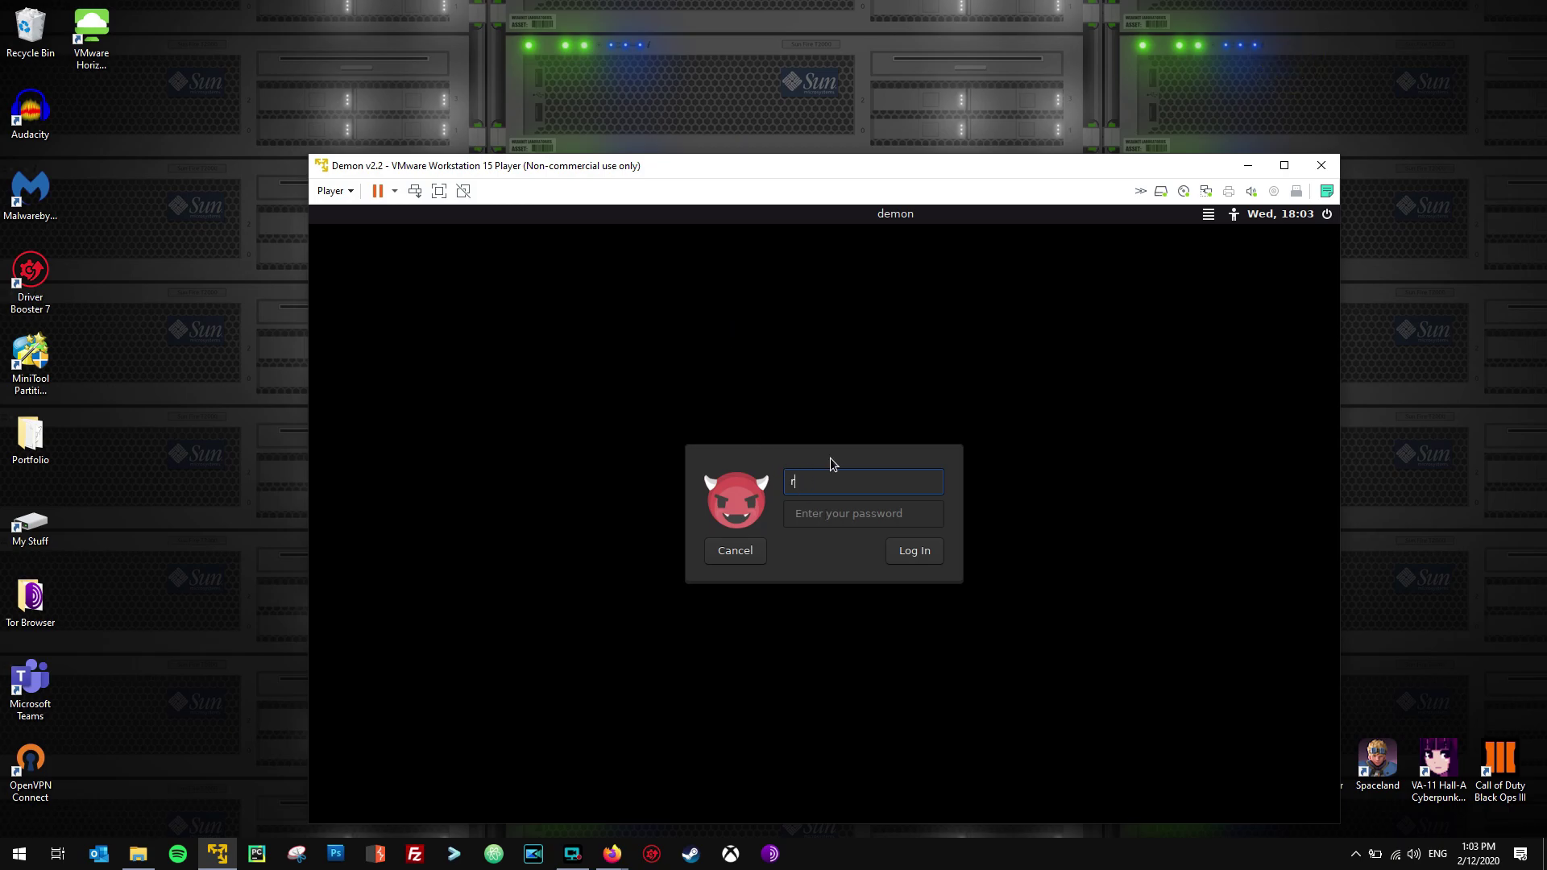
{"action": "type", "text": "oot"}
{"action": "key", "text": "Tab"}
{"action": "type", "text": "weaknet"}
{"action": "key", "text": "Return"}
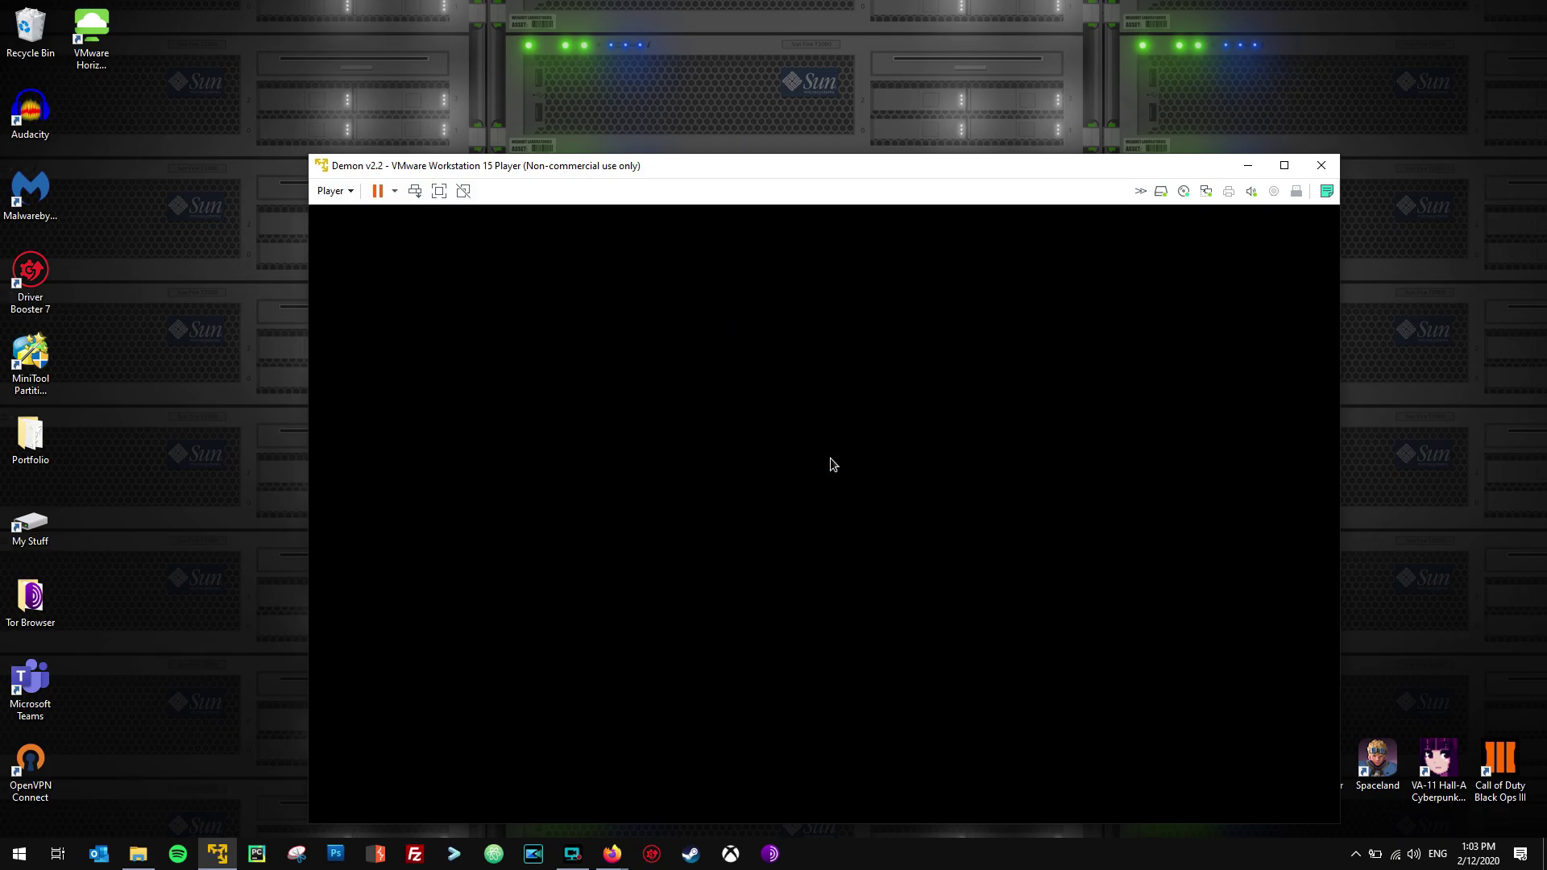
{"action": "left_click_drag", "start_coordinate": [810, 165], "coordinate": [756, 82]}
{"action": "double_click", "coordinate": [756, 83]}
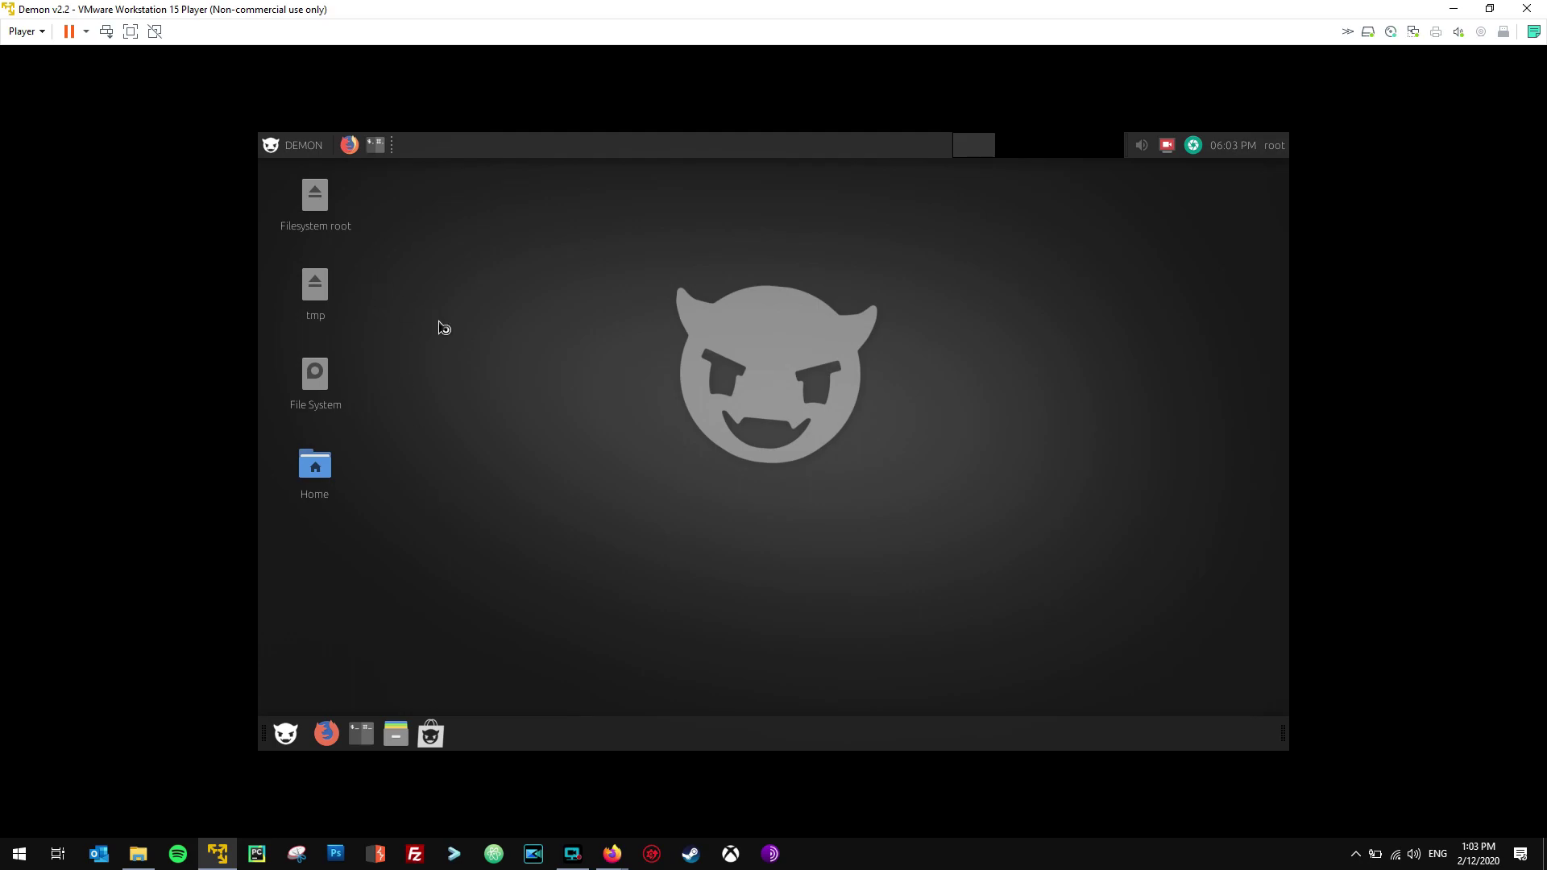
Search 'installer' in the application finder and launch the Demon Linux Installer.
{"action": "key", "text": "alt+F3"}
{"action": "type", "text": "instell"}
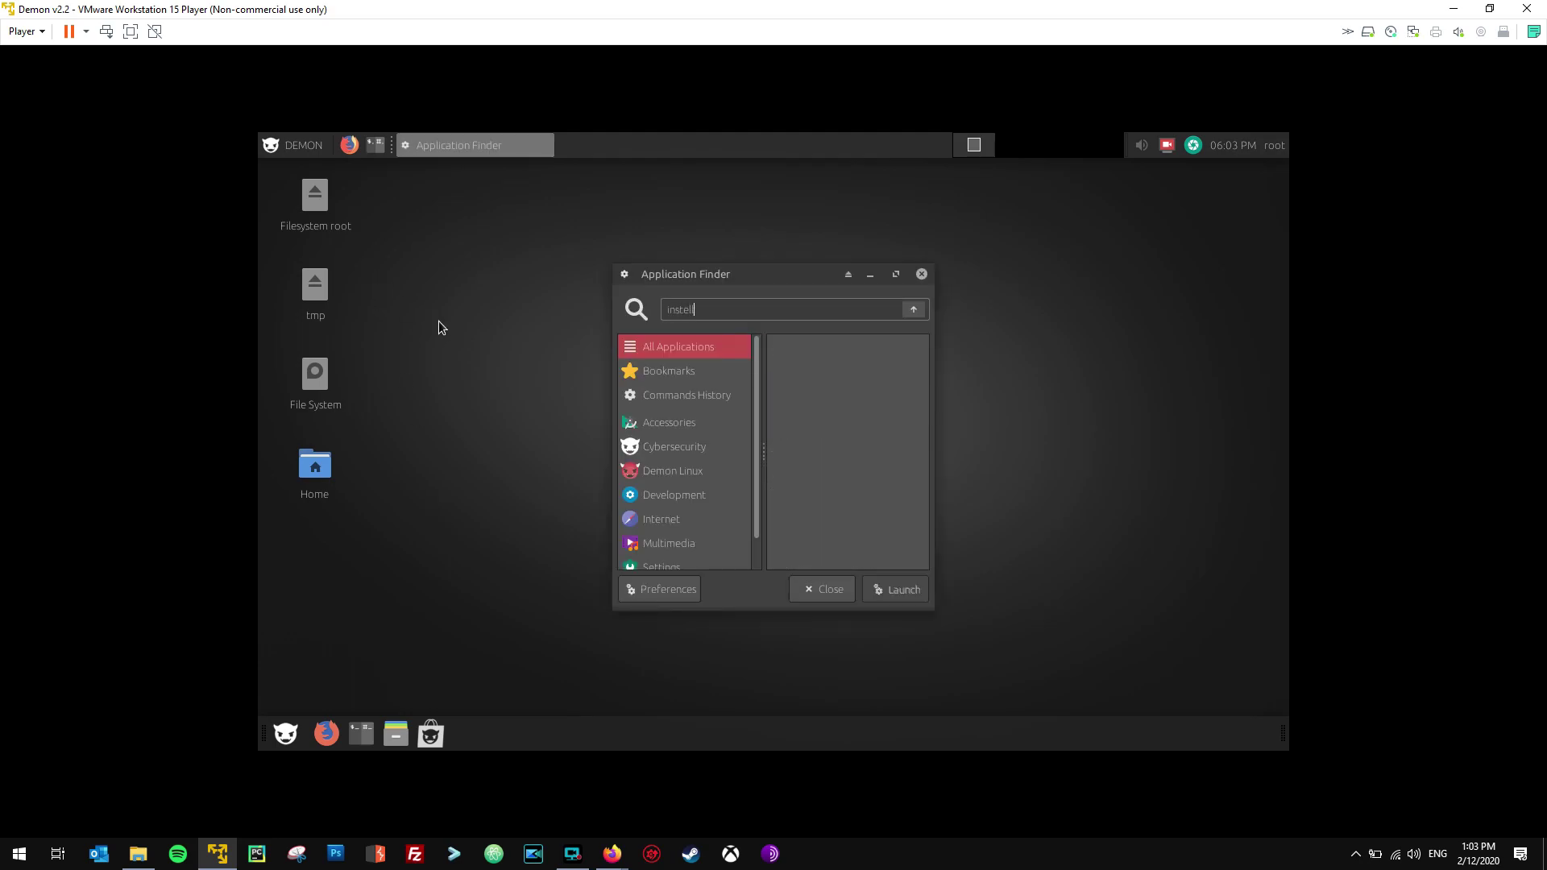
{"action": "key", "text": "BackSpace"}
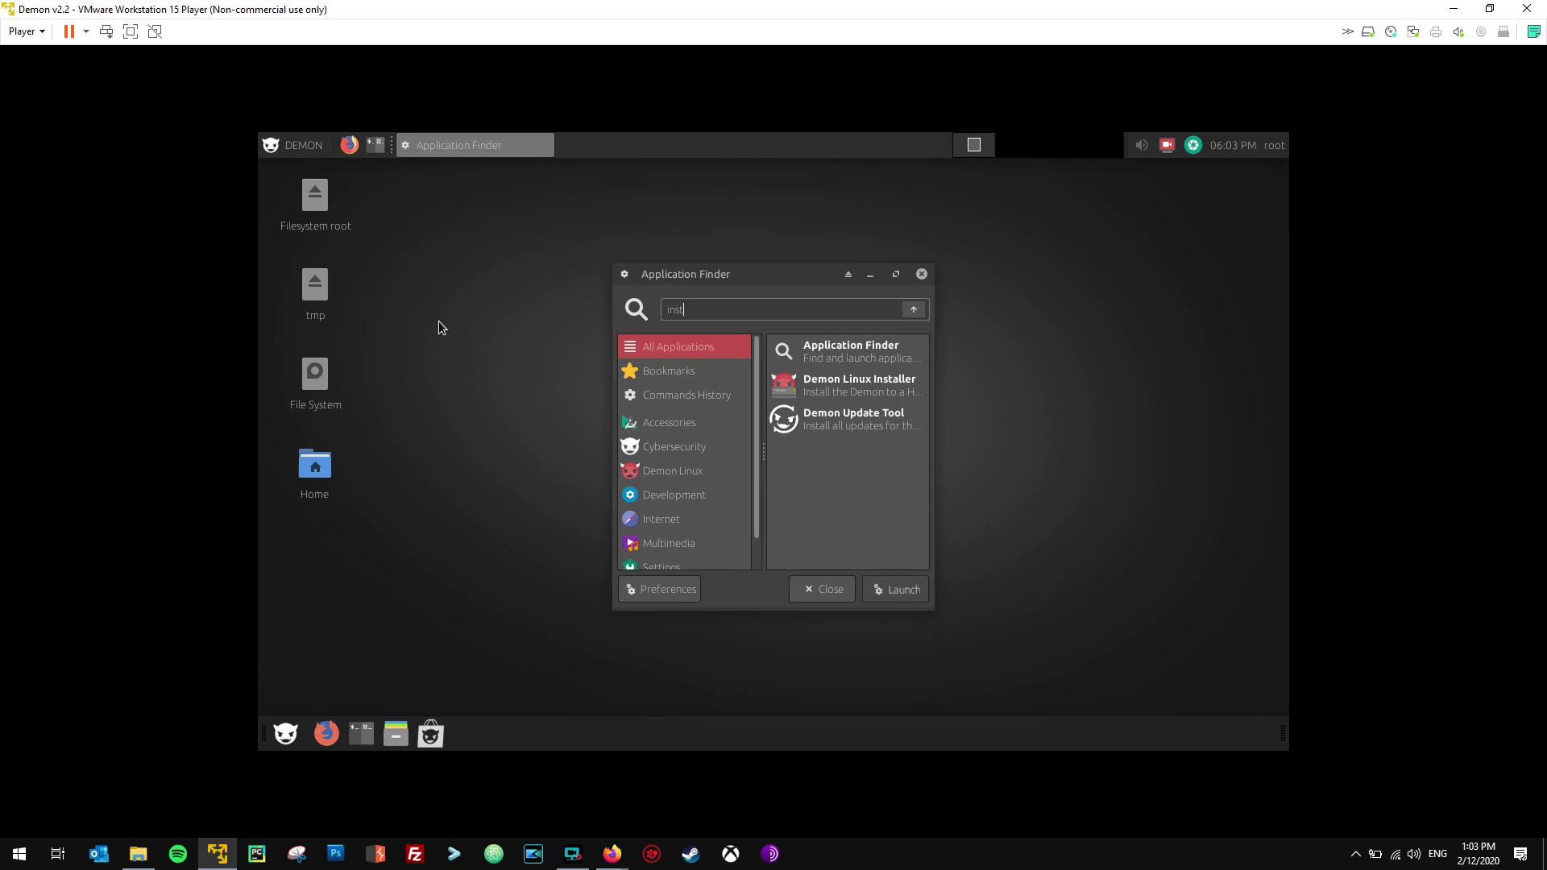
{"action": "type", "text": "aller"}
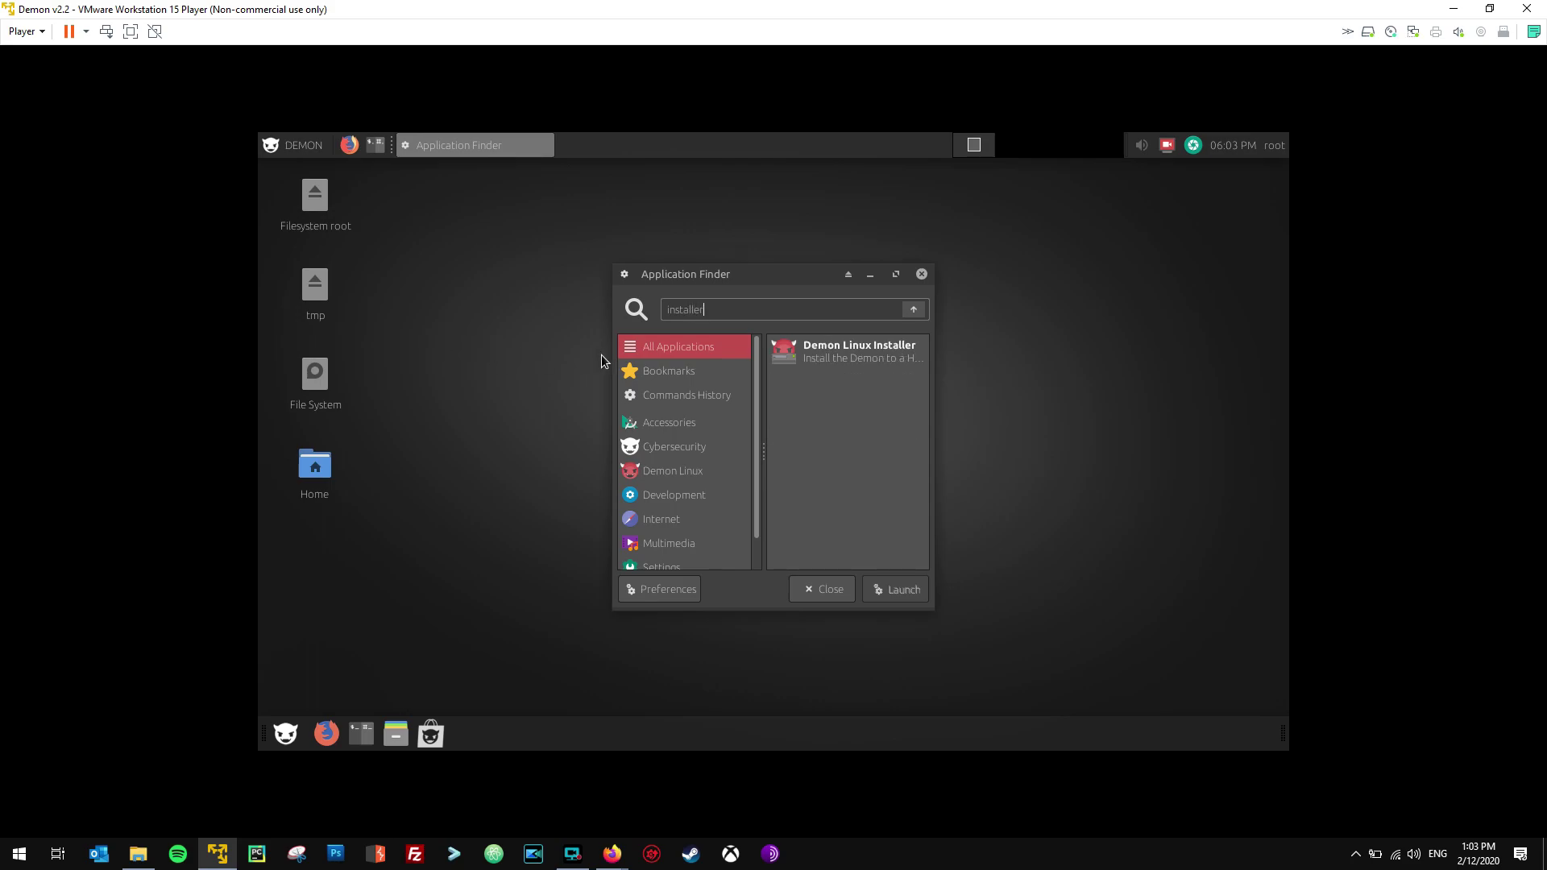
{"action": "left_click", "coordinate": [808, 363]}
{"action": "double_click", "coordinate": [820, 365]}
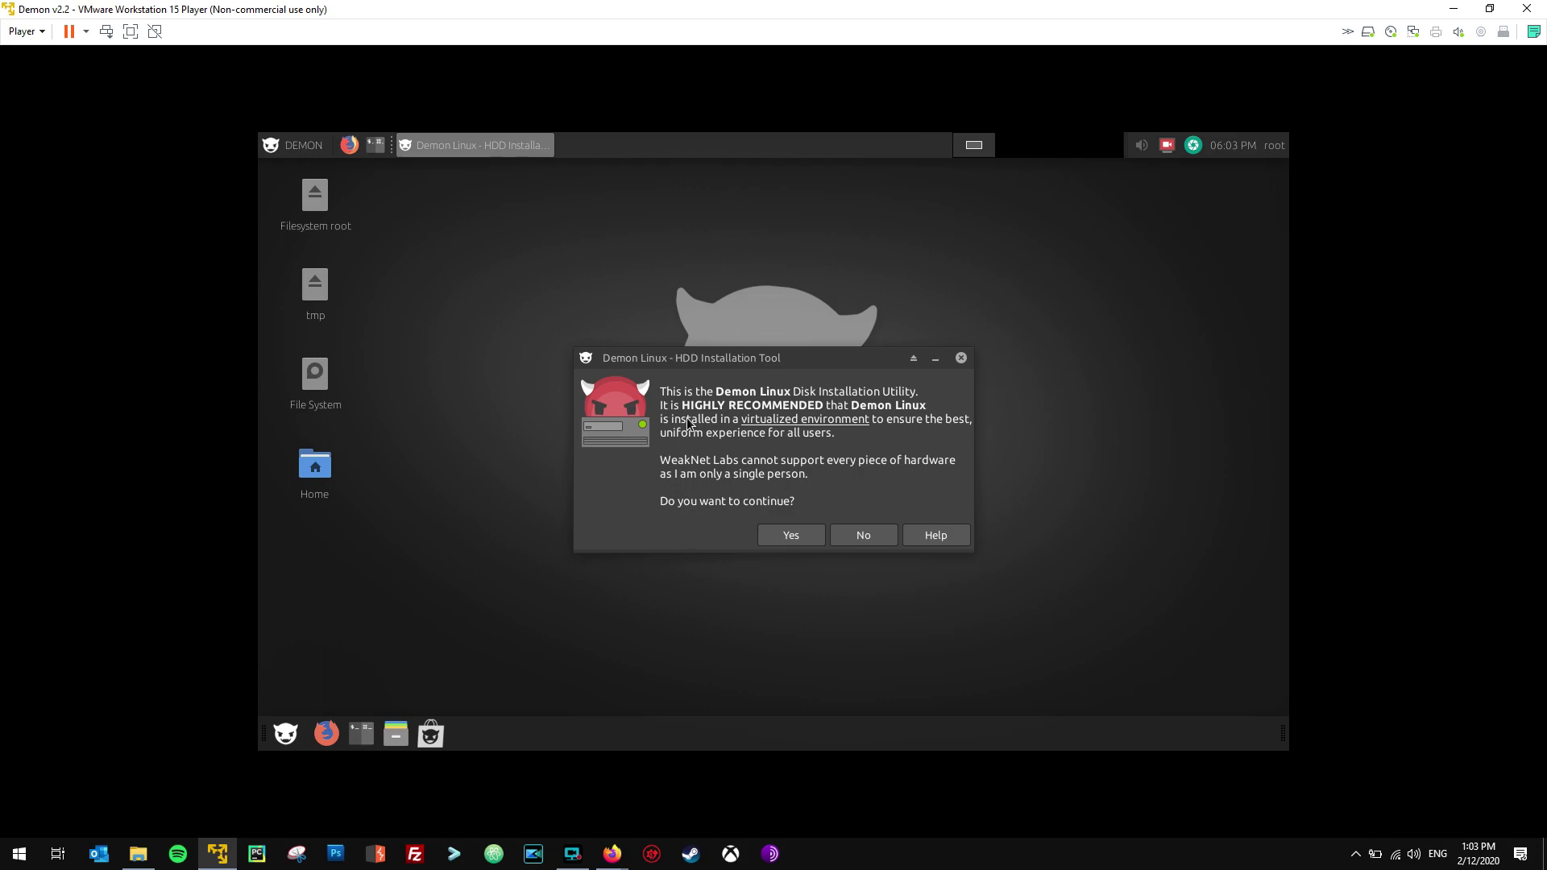
Confirm the installation and choose drive sda for partitioning in GParted.
{"action": "left_click", "coordinate": [795, 537]}
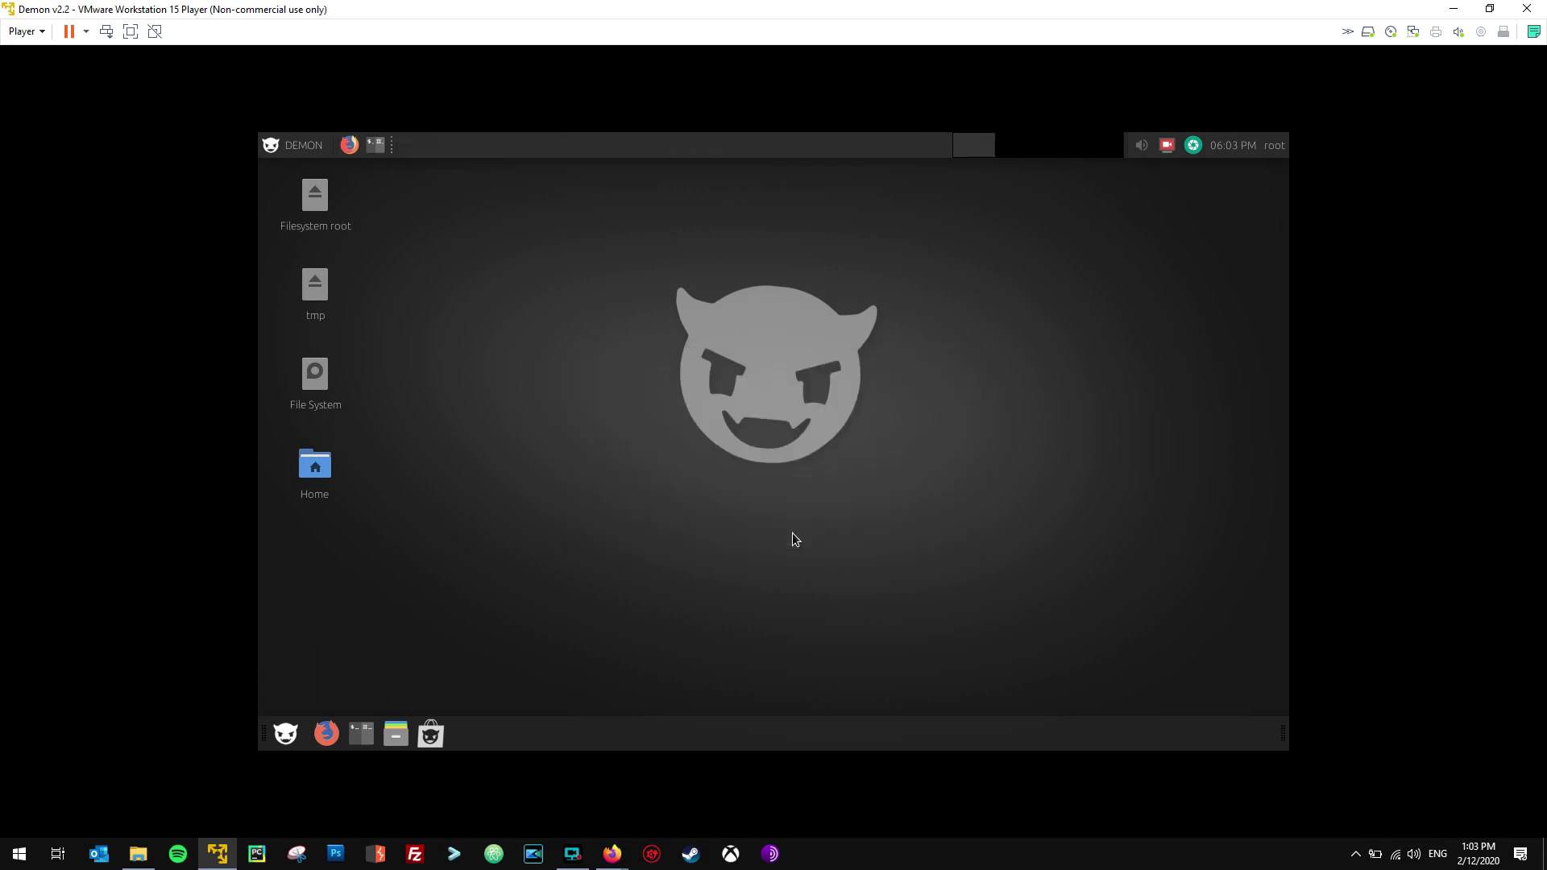
{"action": "left_click", "coordinate": [979, 515]}
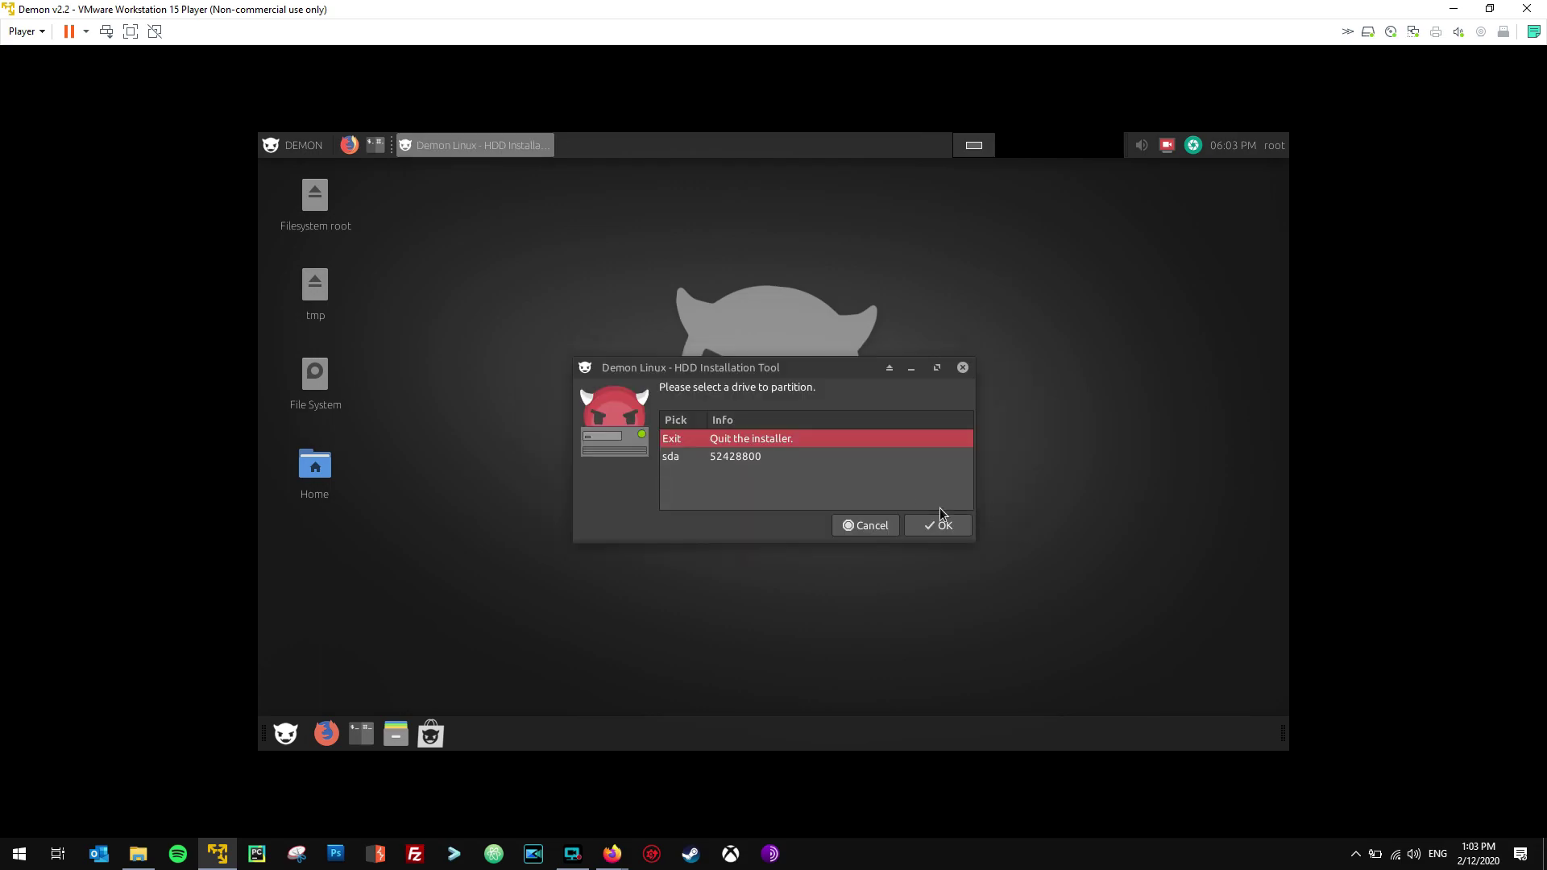
{"action": "left_click", "coordinate": [749, 458]}
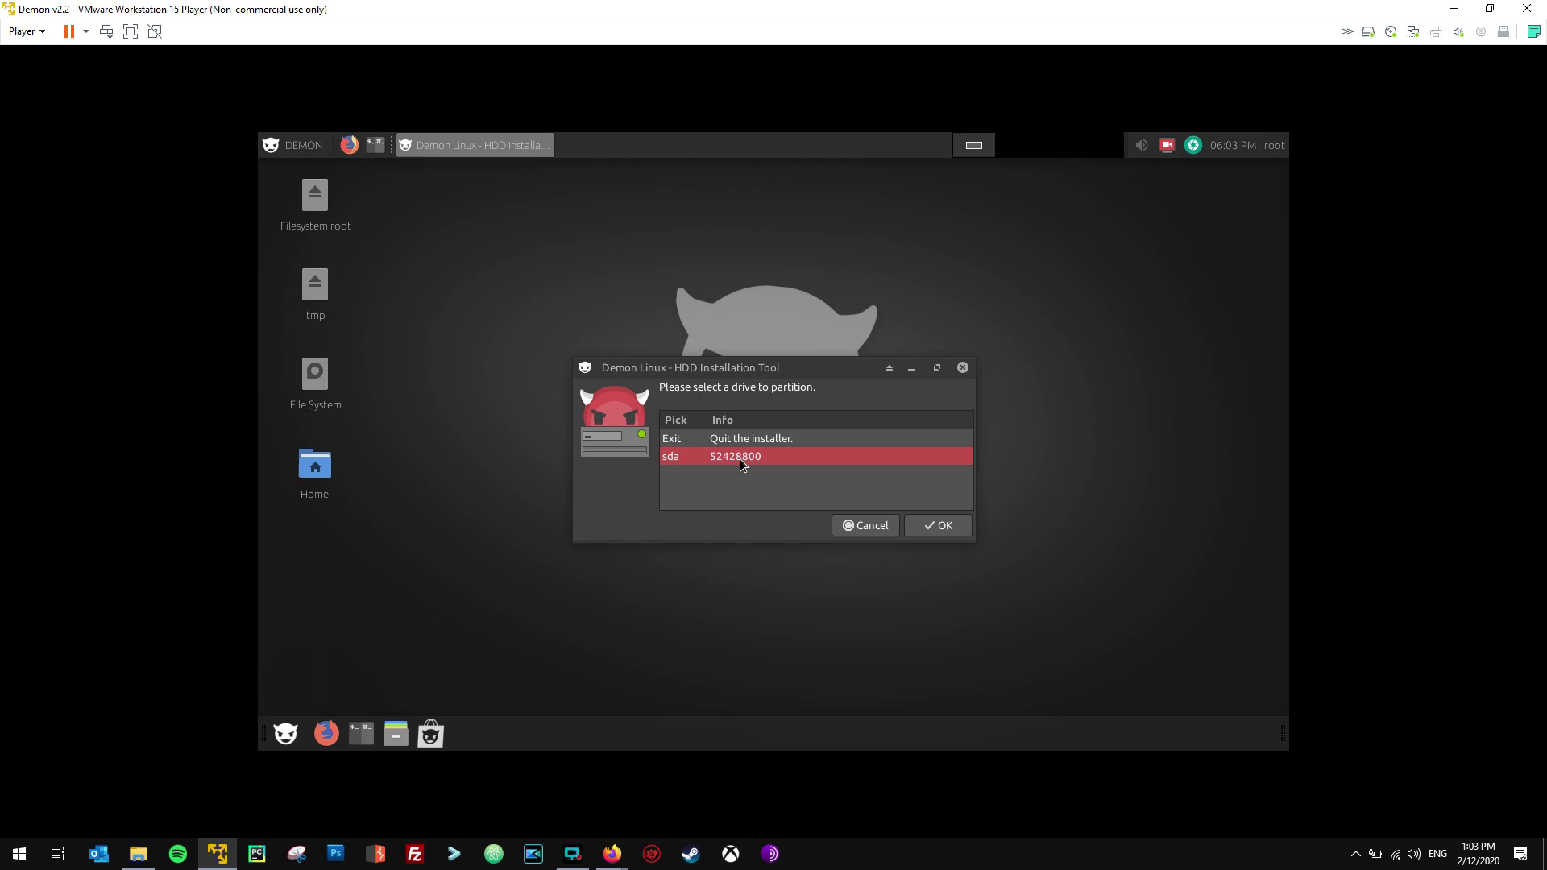
{"action": "left_click", "coordinate": [940, 526]}
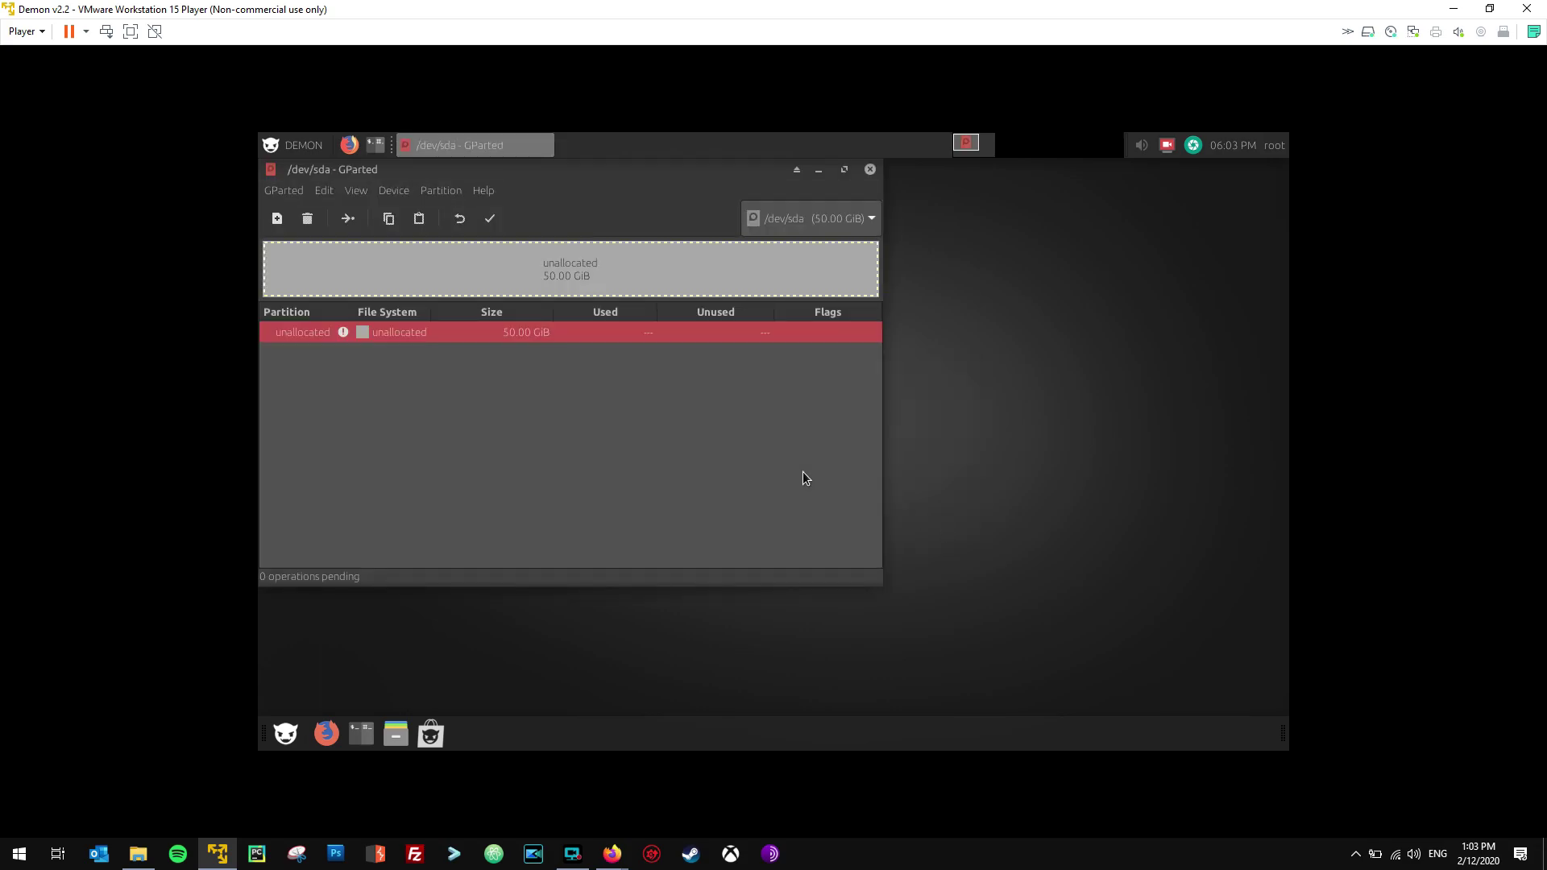
Create an msdos partition table on /dev/sda in GParted.
{"action": "left_click_drag", "start_coordinate": [463, 171], "coordinate": [606, 209]}
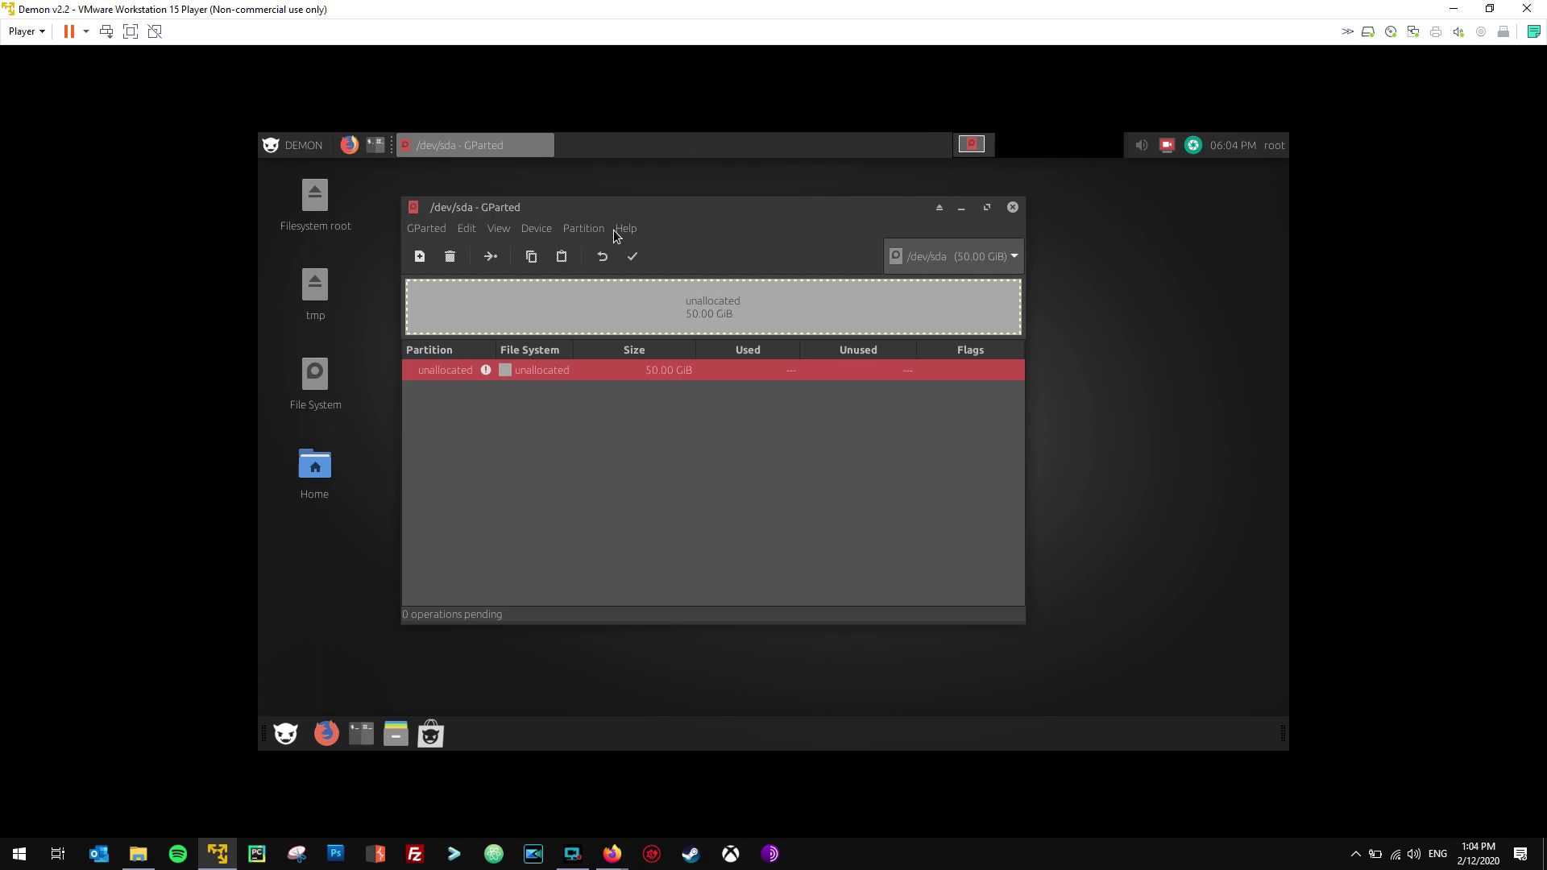
{"action": "left_click", "coordinate": [536, 230]}
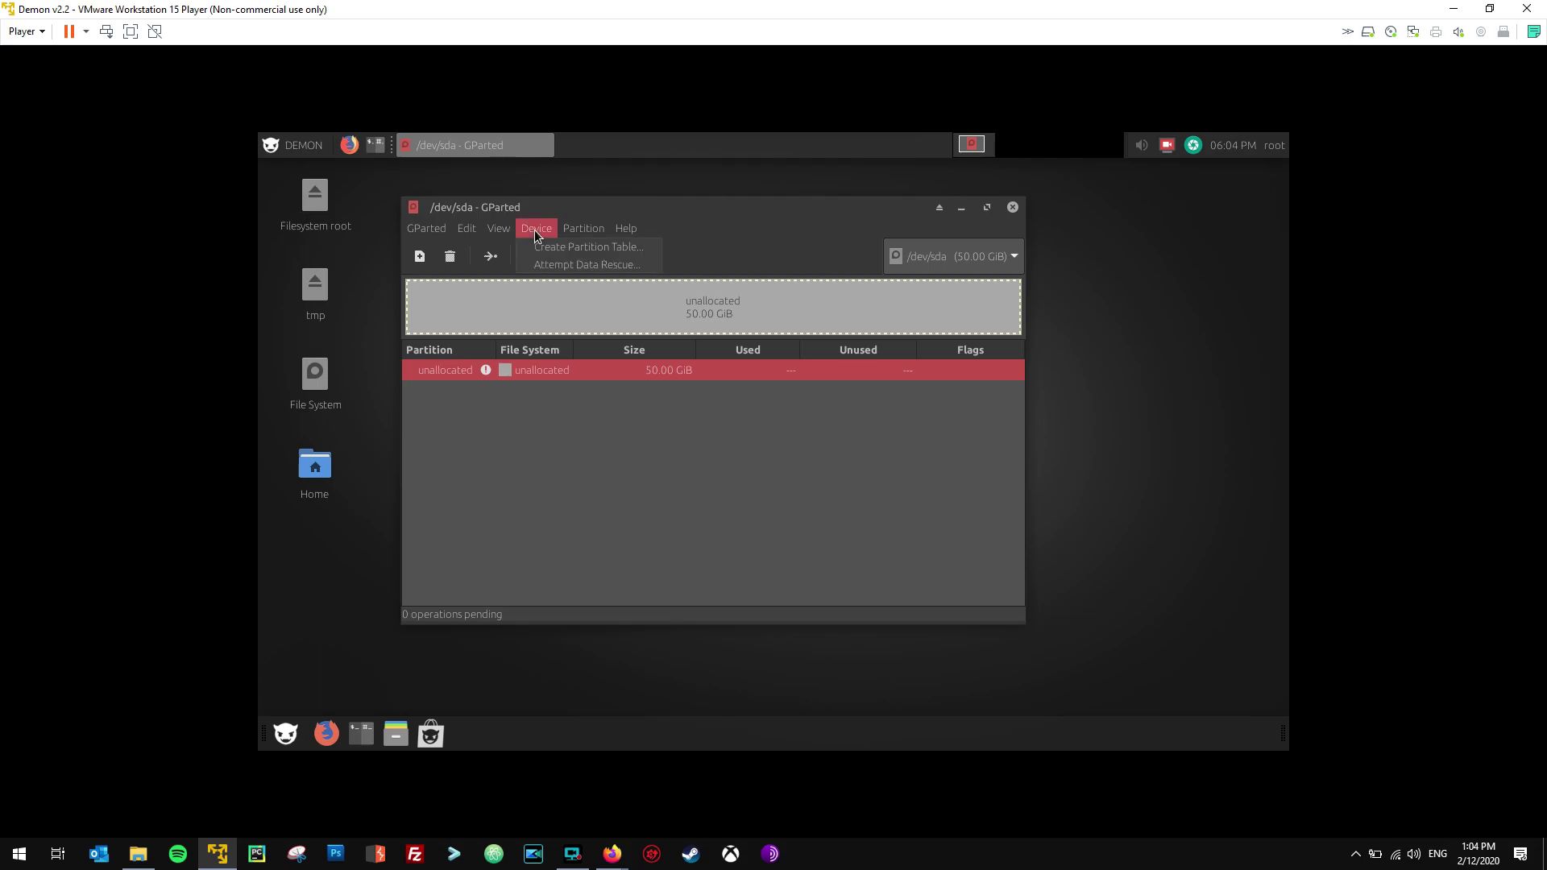
{"action": "left_click", "coordinate": [552, 247]}
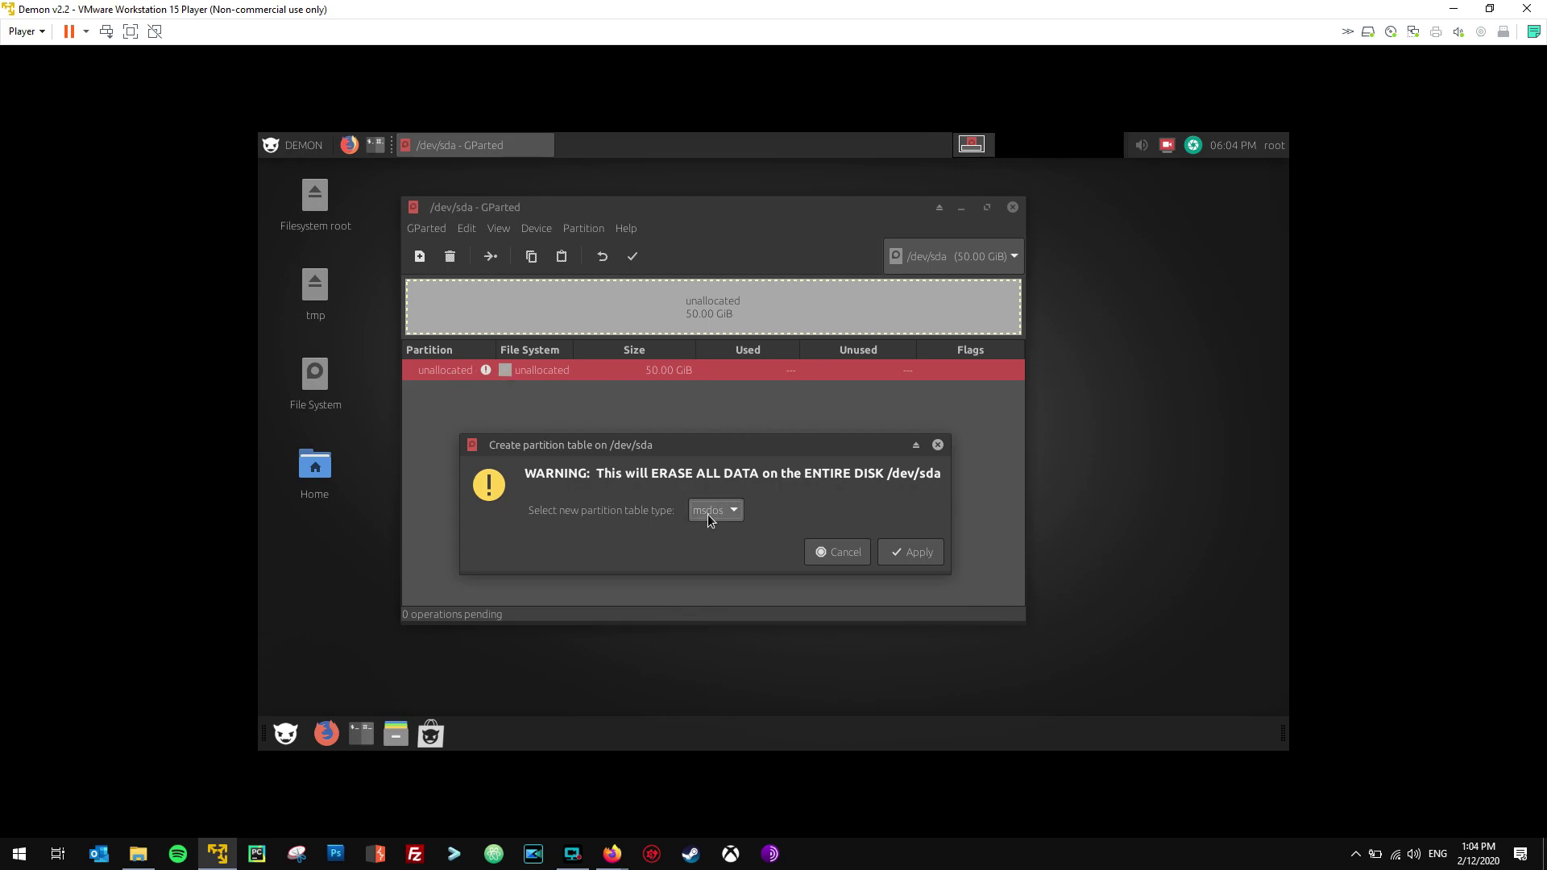
{"action": "left_click", "coordinate": [904, 554]}
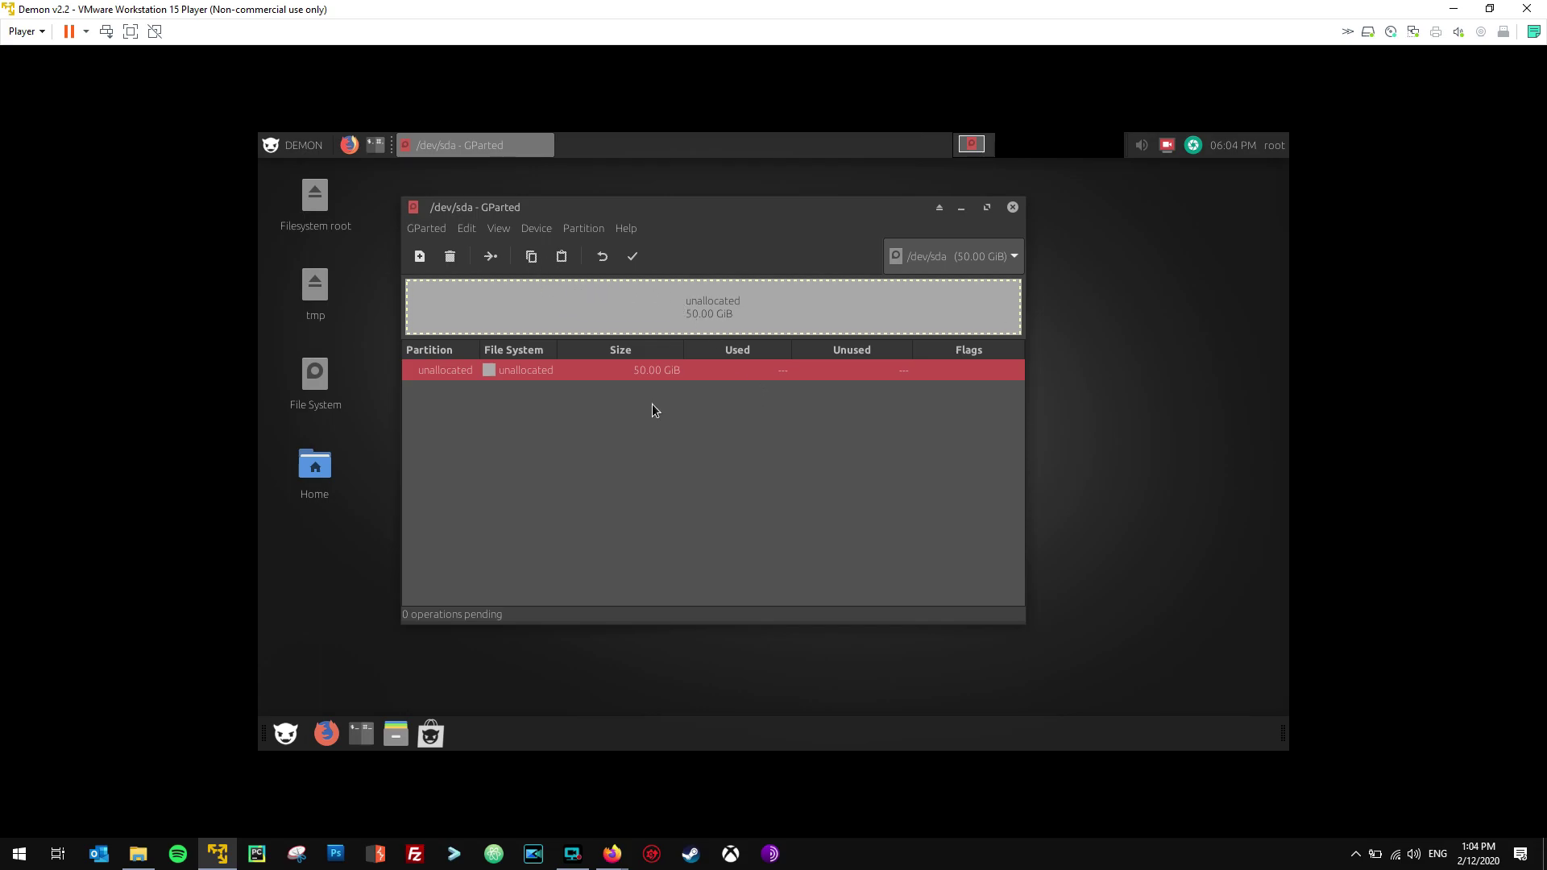
{"action": "key", "text": "Insert"}
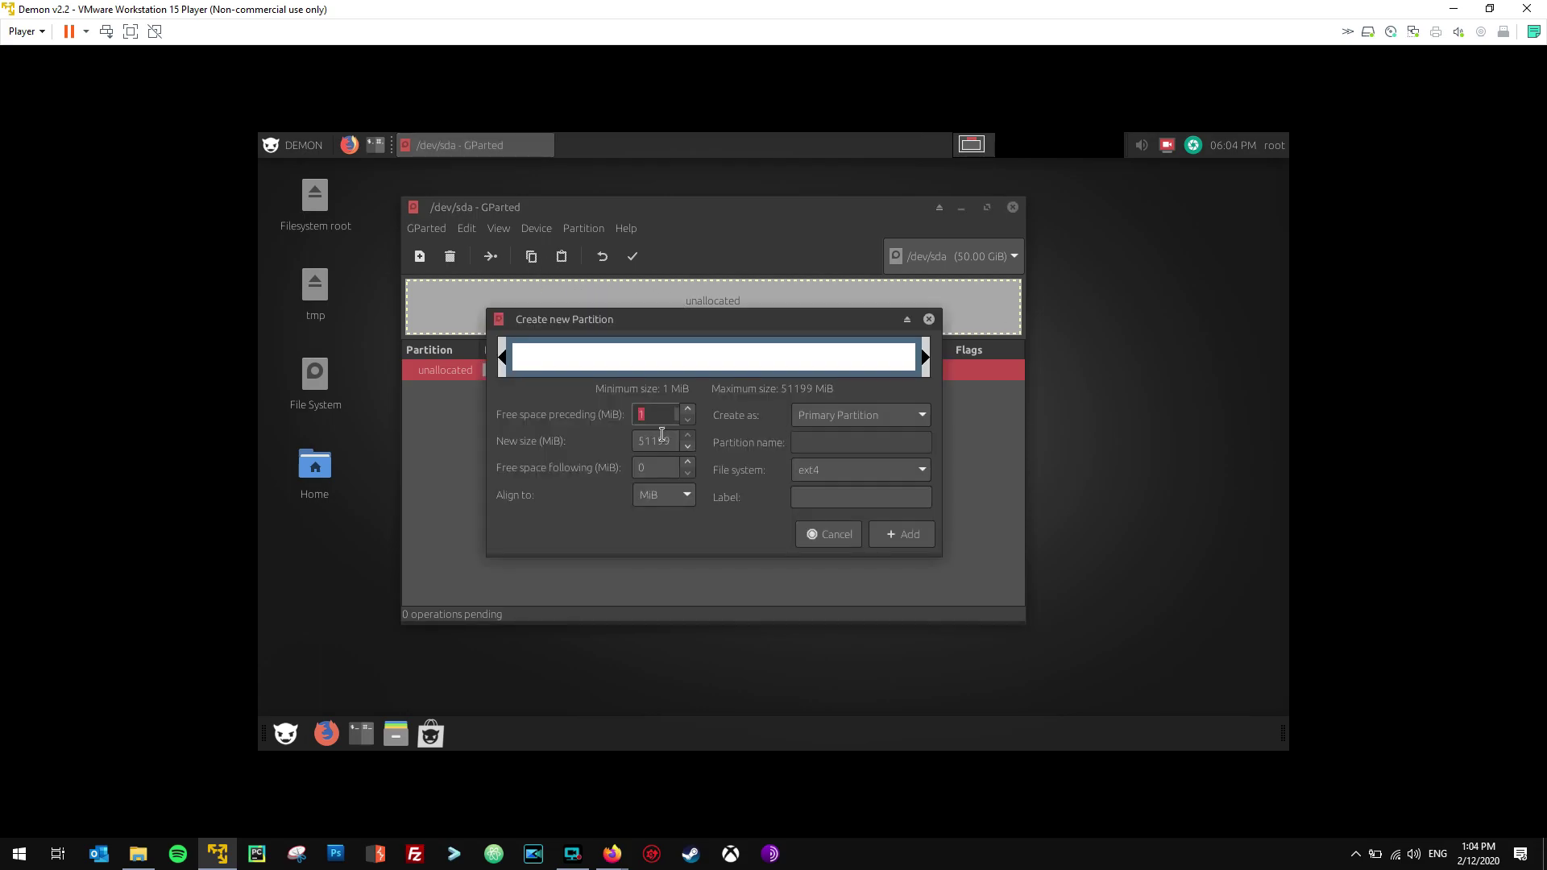
Queue a 50000 MiB ext4 partition labelled / in GParted.
{"action": "double_click", "coordinate": [661, 440]}
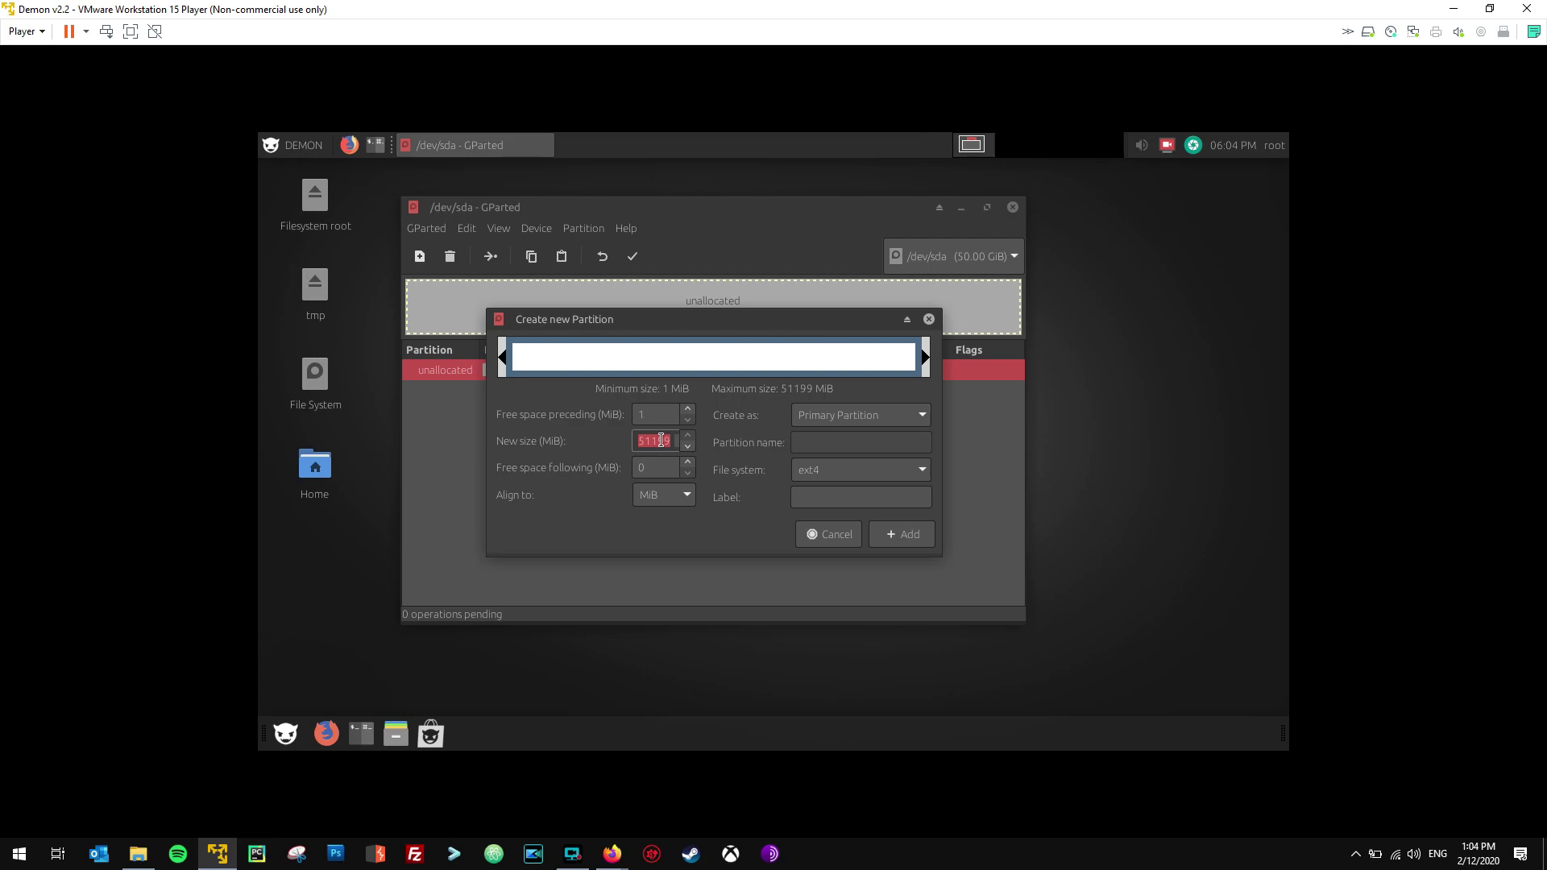
{"action": "type", "text": "50000"}
{"action": "left_click", "coordinate": [848, 477]}
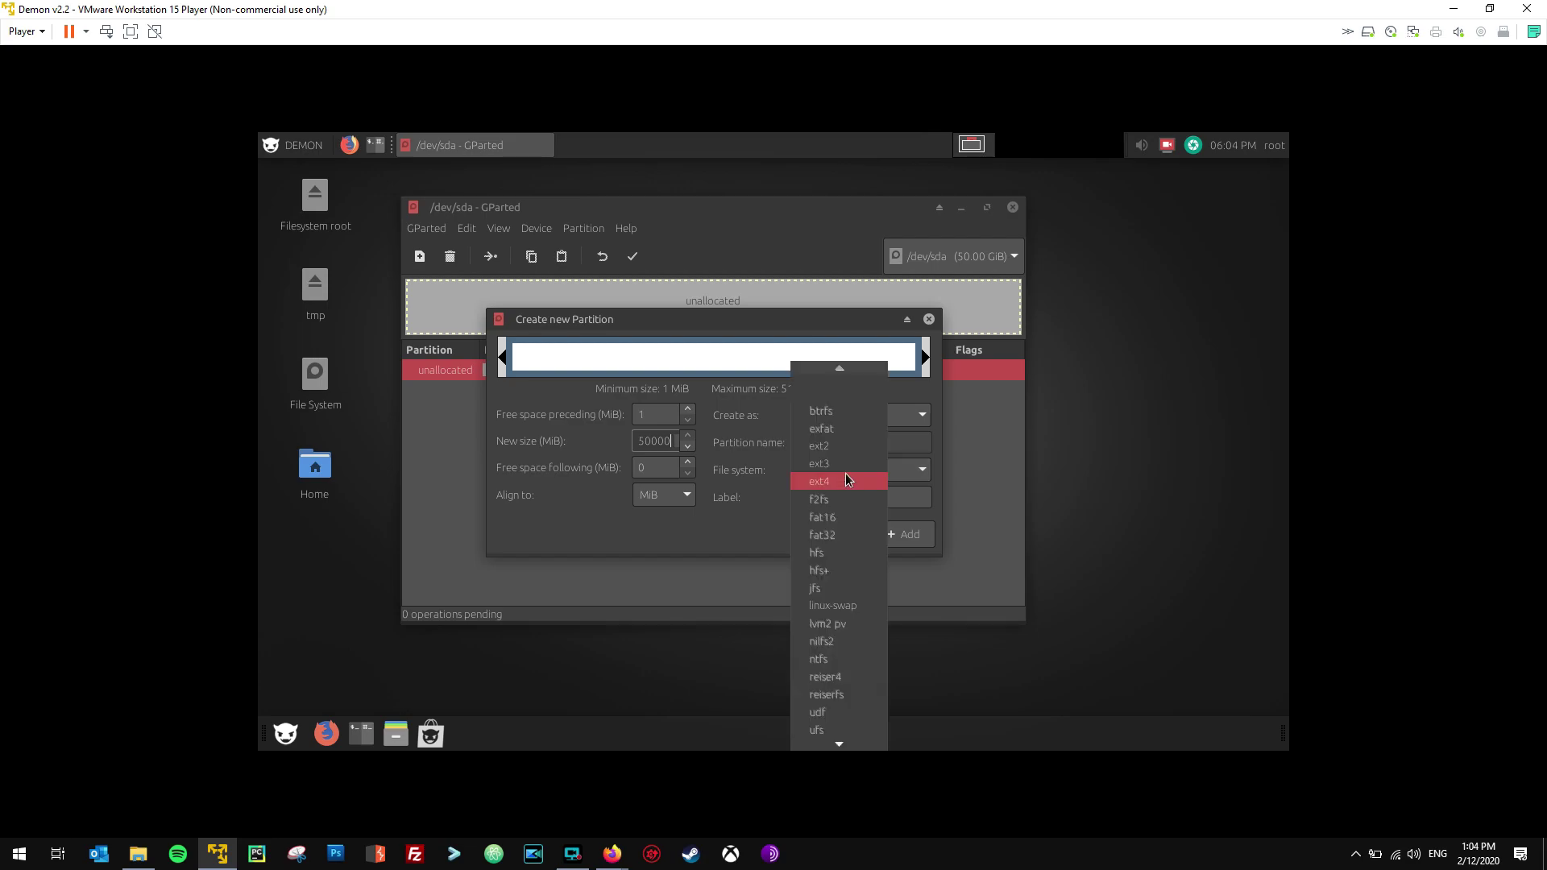
{"action": "left_click", "coordinate": [848, 481]}
{"action": "left_click", "coordinate": [843, 495]}
{"action": "type", "text": "/"}
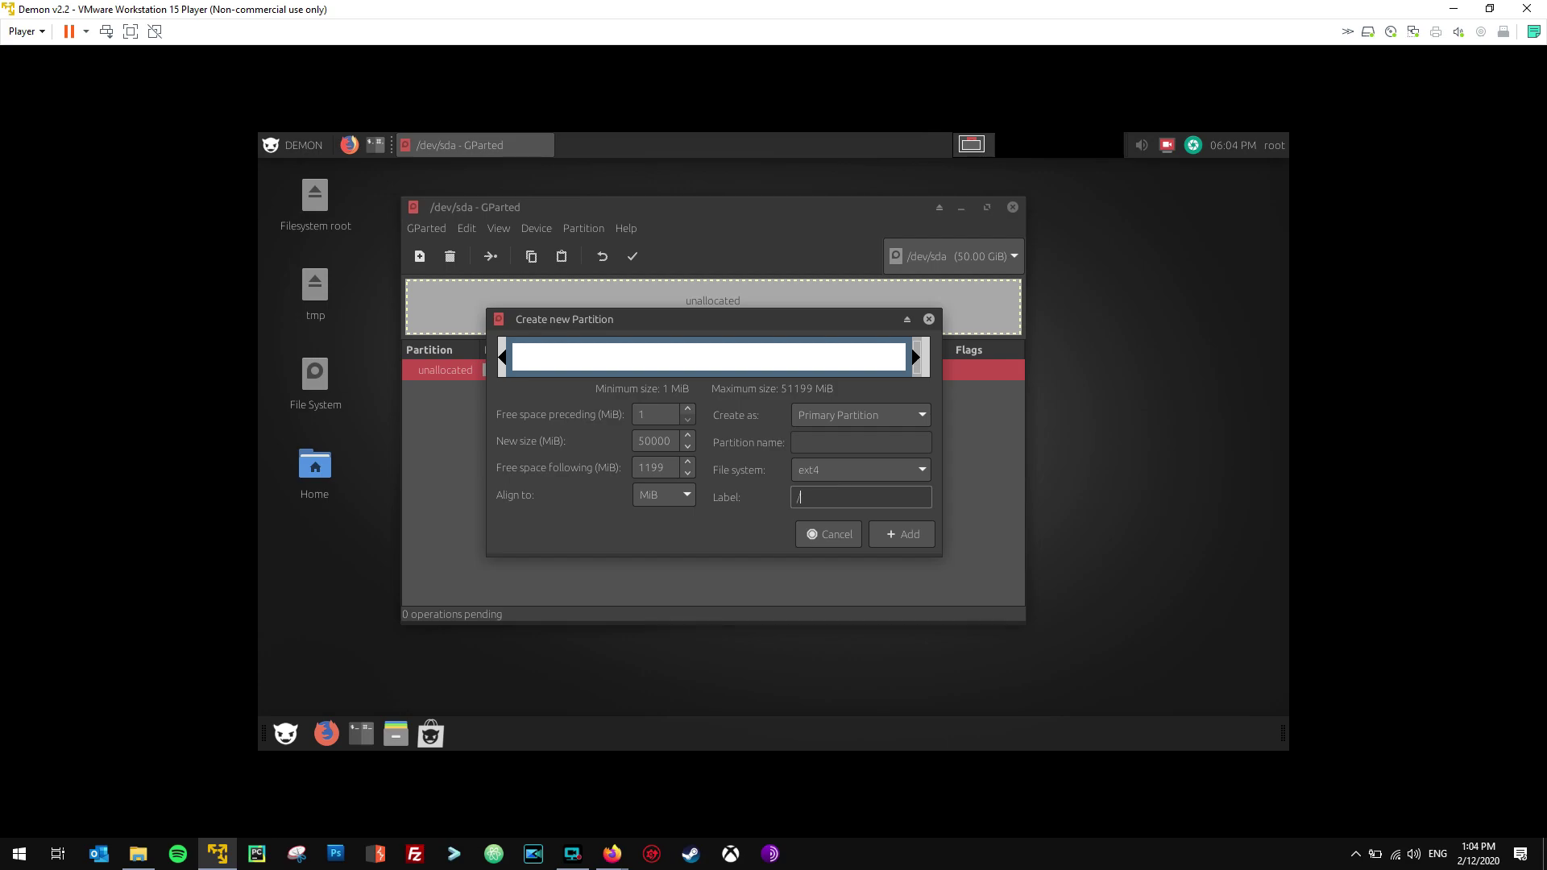
{"action": "left_click", "coordinate": [906, 542]}
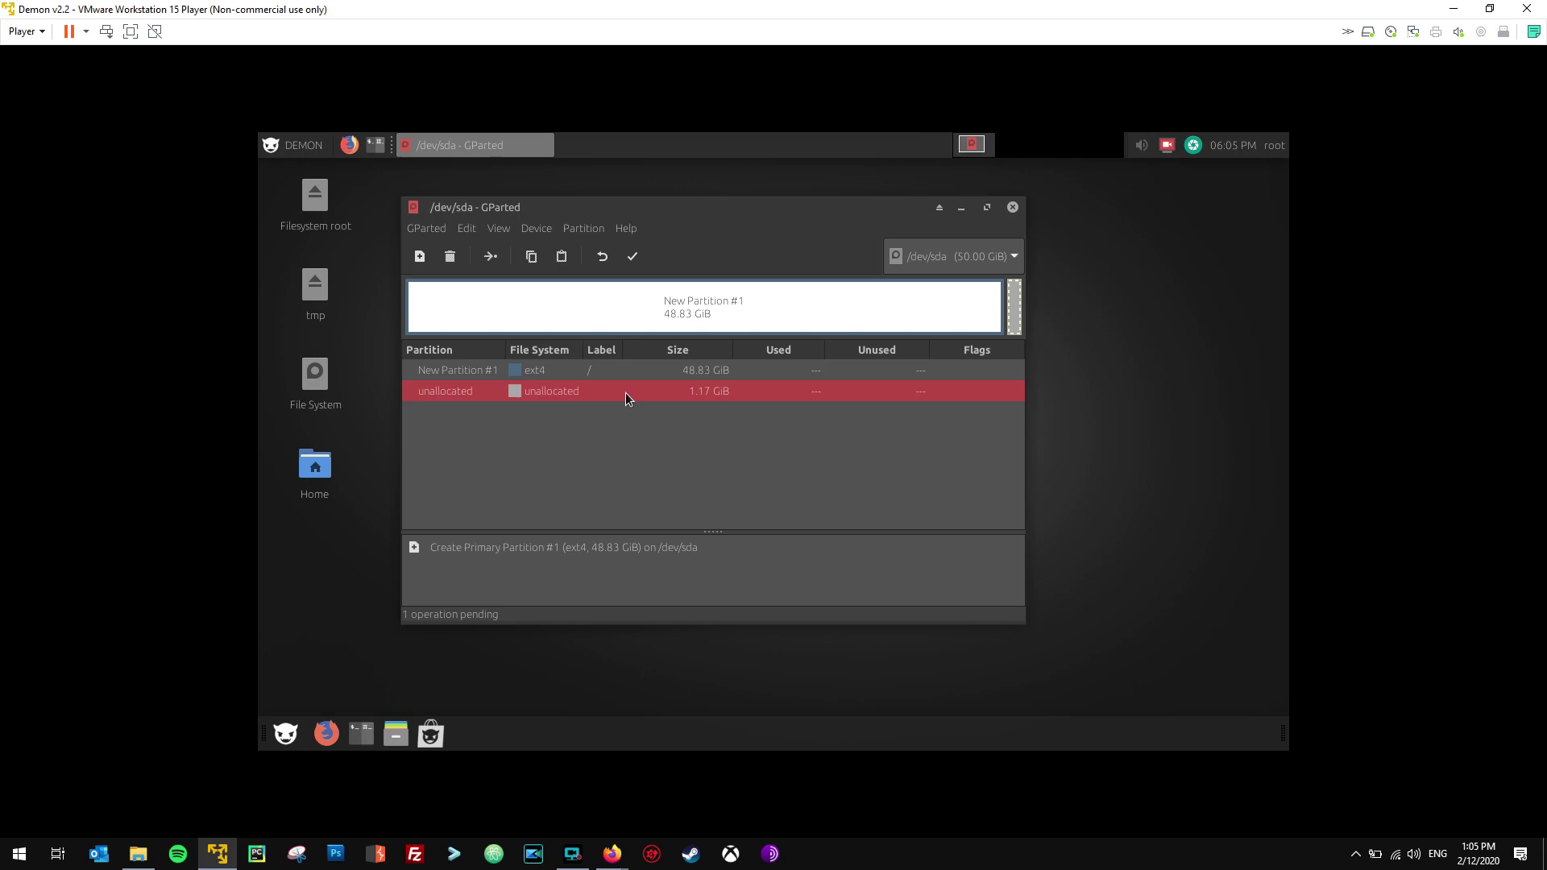
Create a new linux-swap partition in the remaining unallocated space.
{"action": "key", "text": "Insert"}
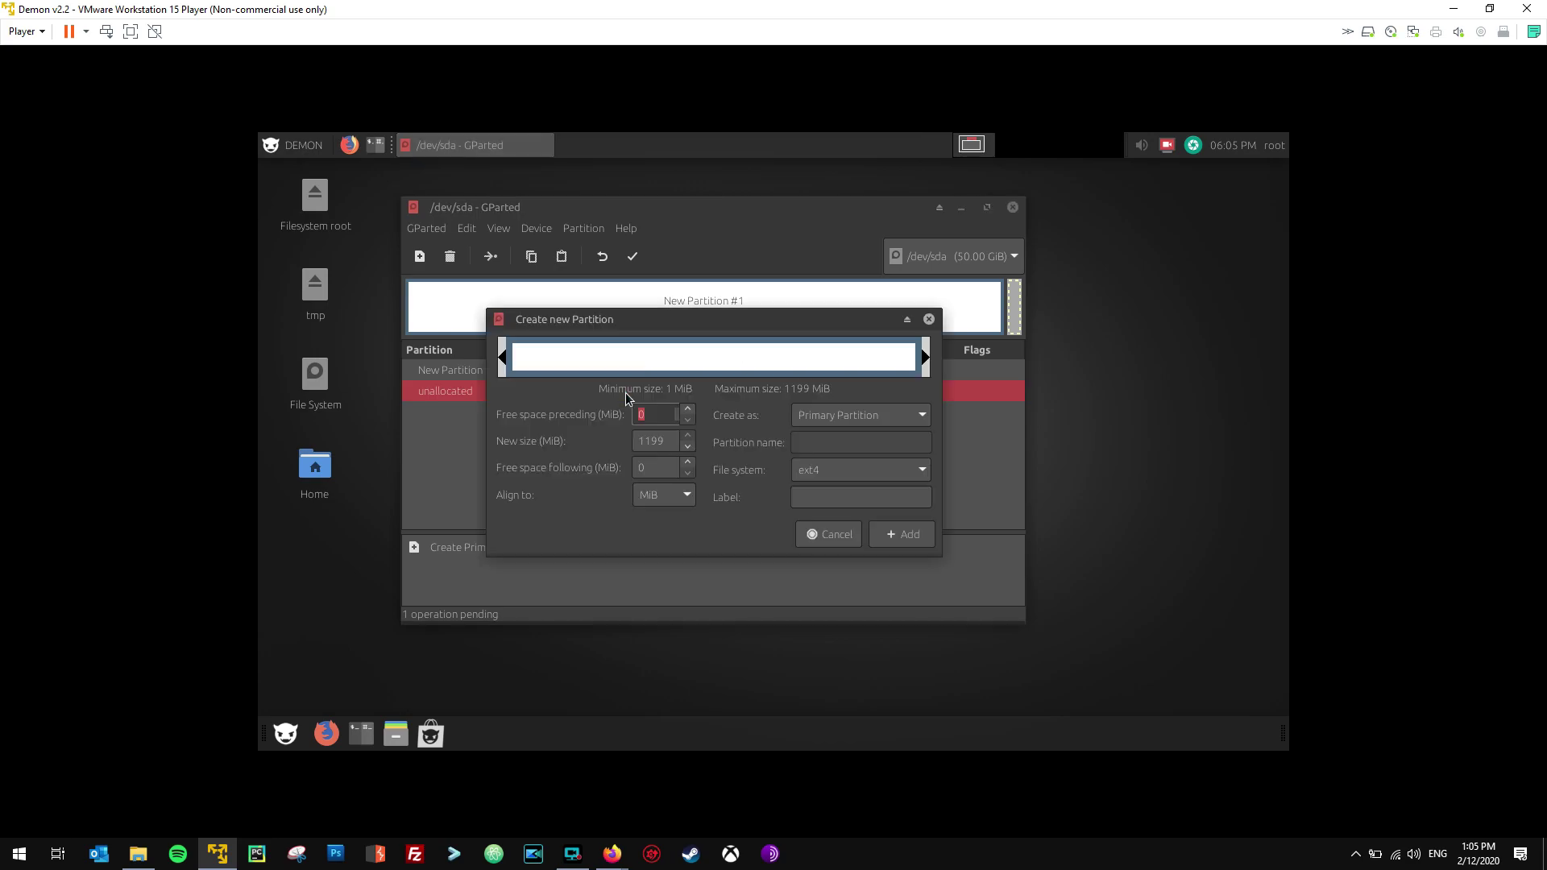
{"action": "left_click", "coordinate": [831, 502]}
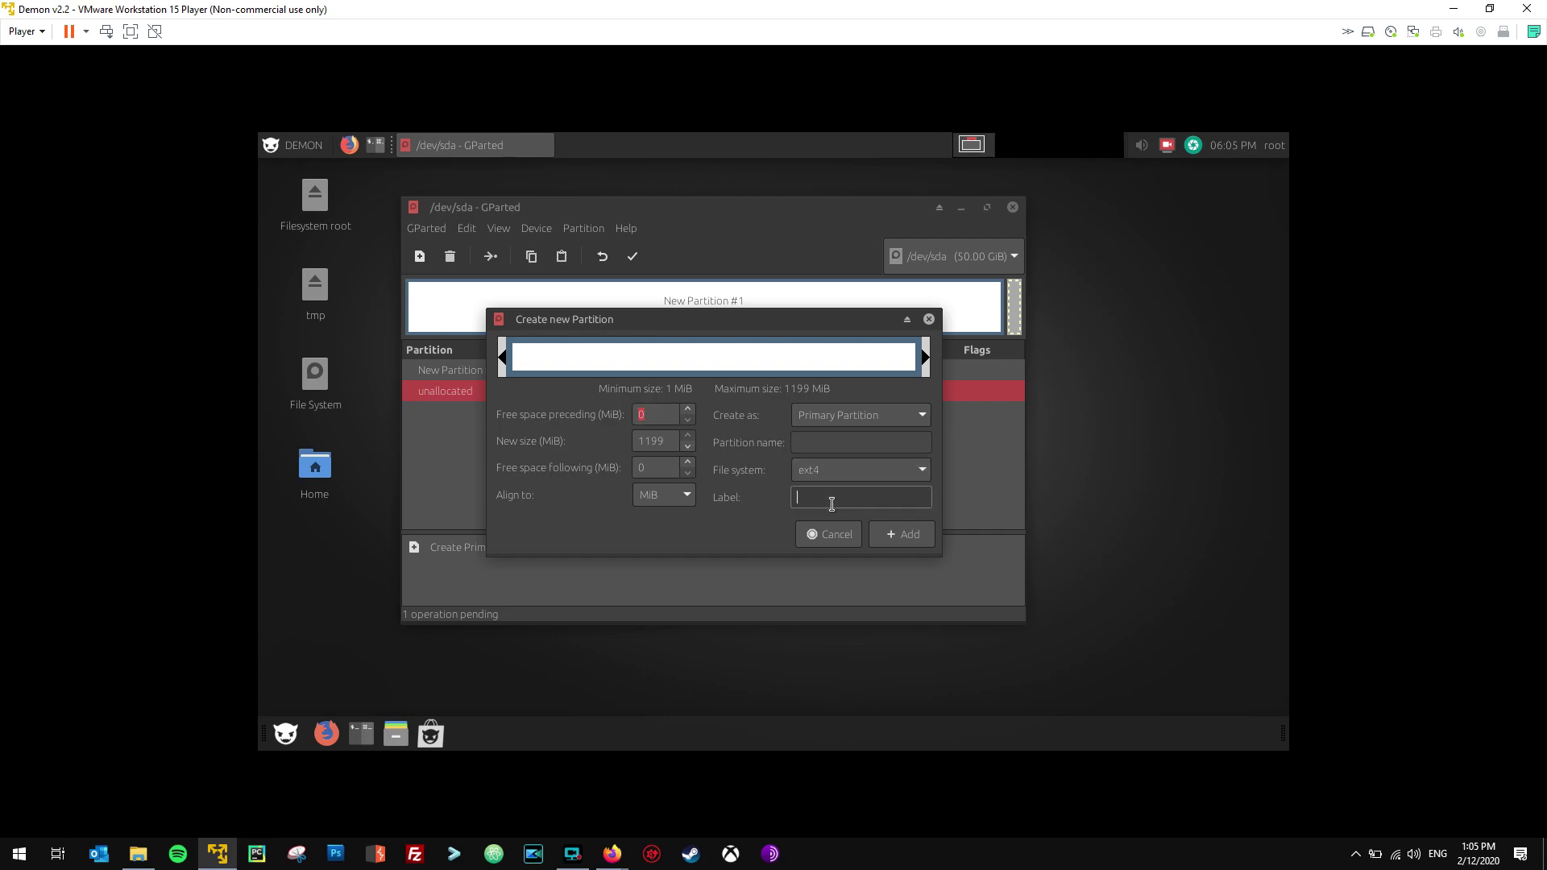
{"action": "left_click", "coordinate": [851, 474]}
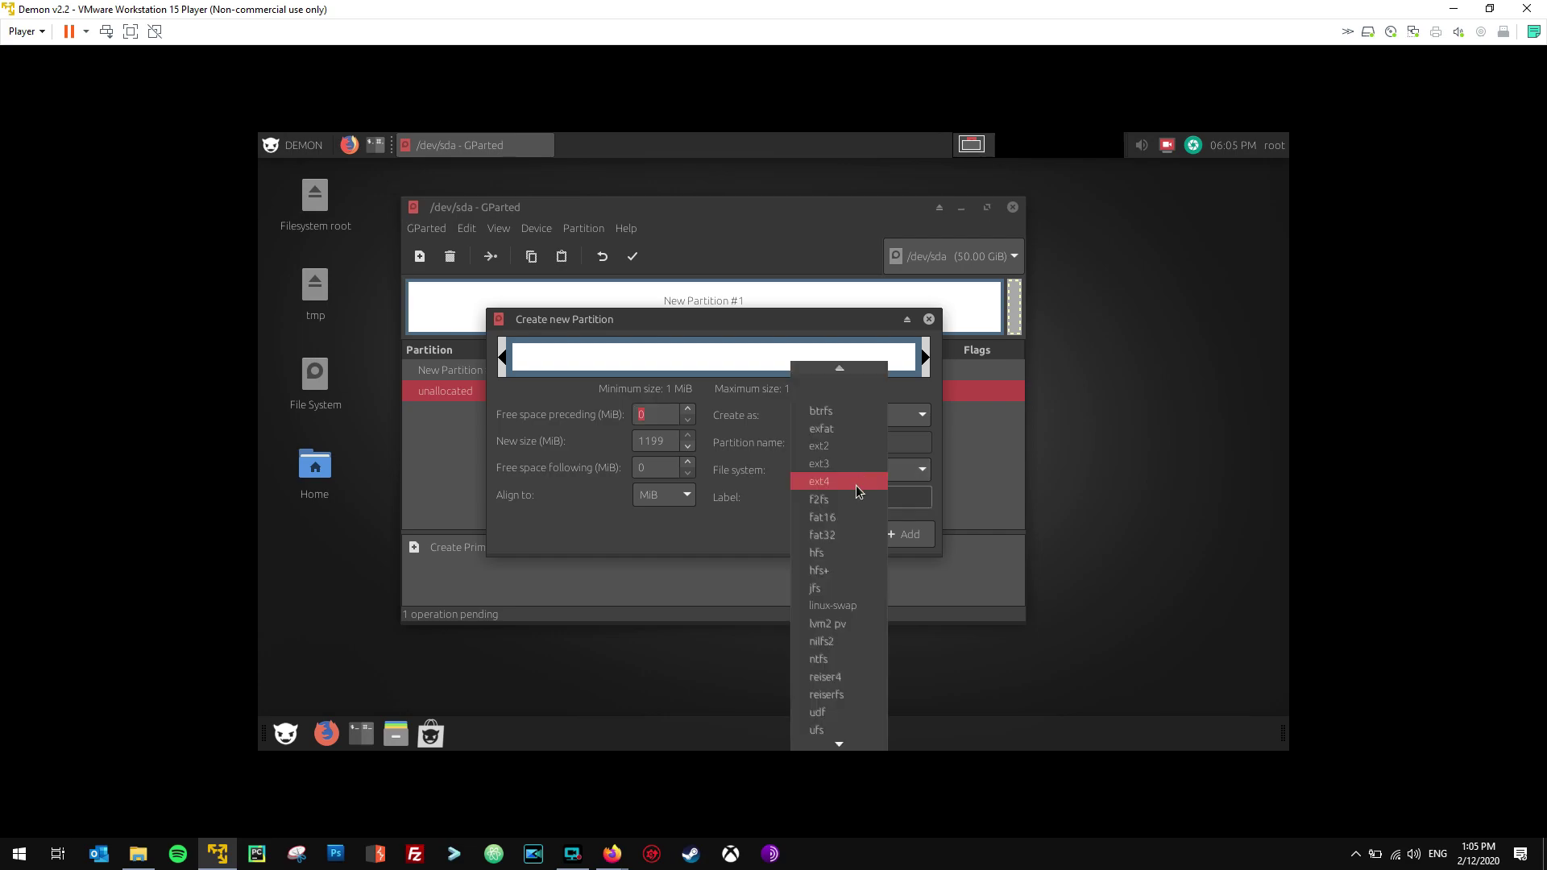
{"action": "left_click", "coordinate": [838, 610]}
{"action": "left_click", "coordinate": [903, 534]}
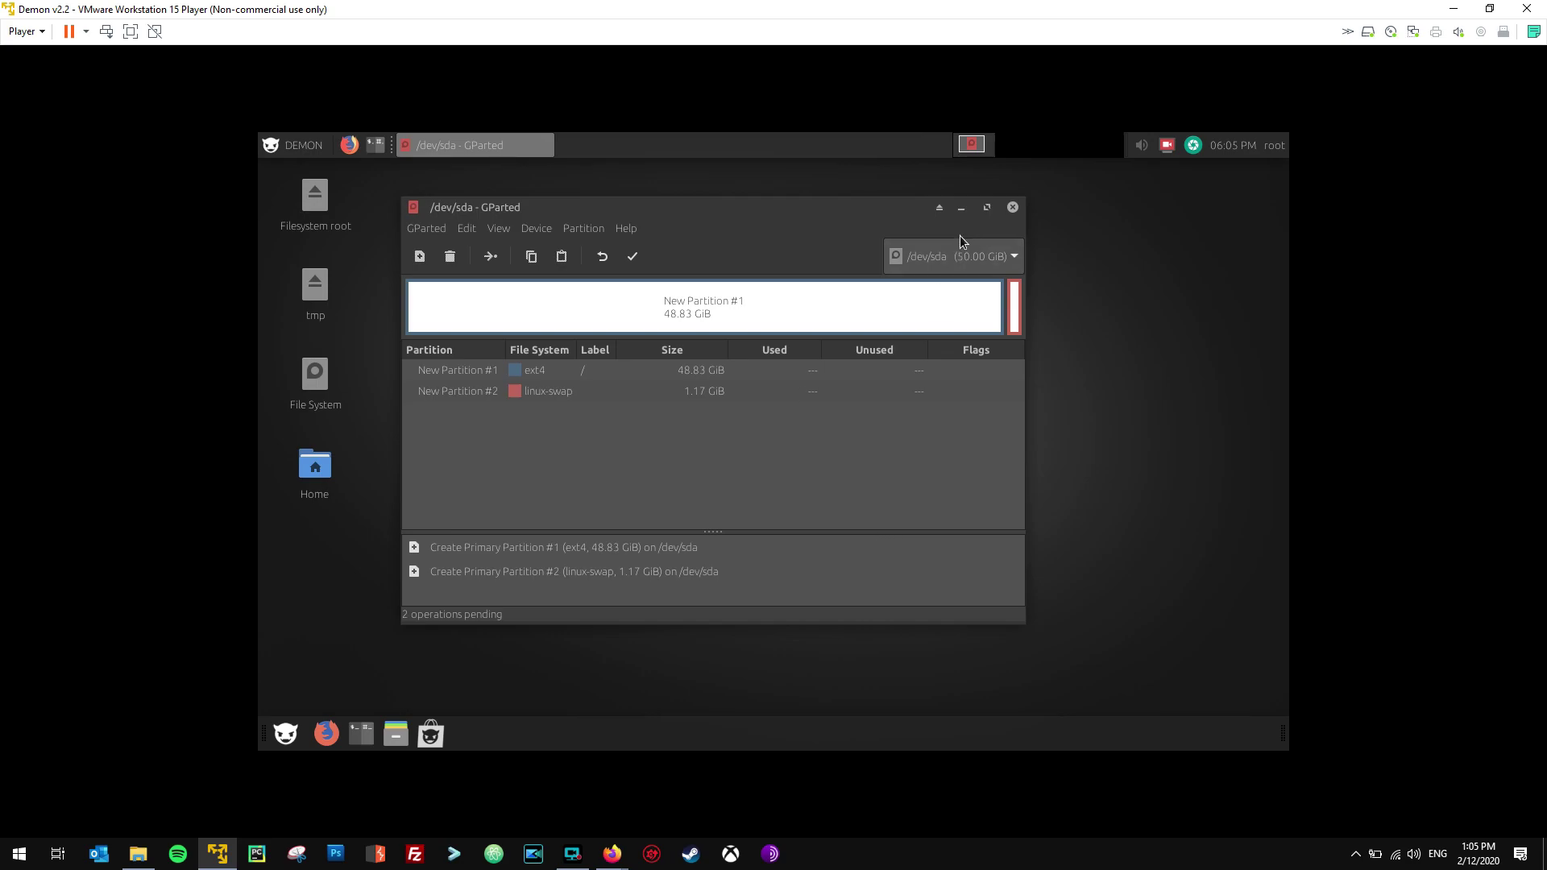
Apply the pending operations, writing the 48.83 GiB ext4 and 1.17 GiB swap partitions.
{"action": "left_click", "coordinate": [631, 258]}
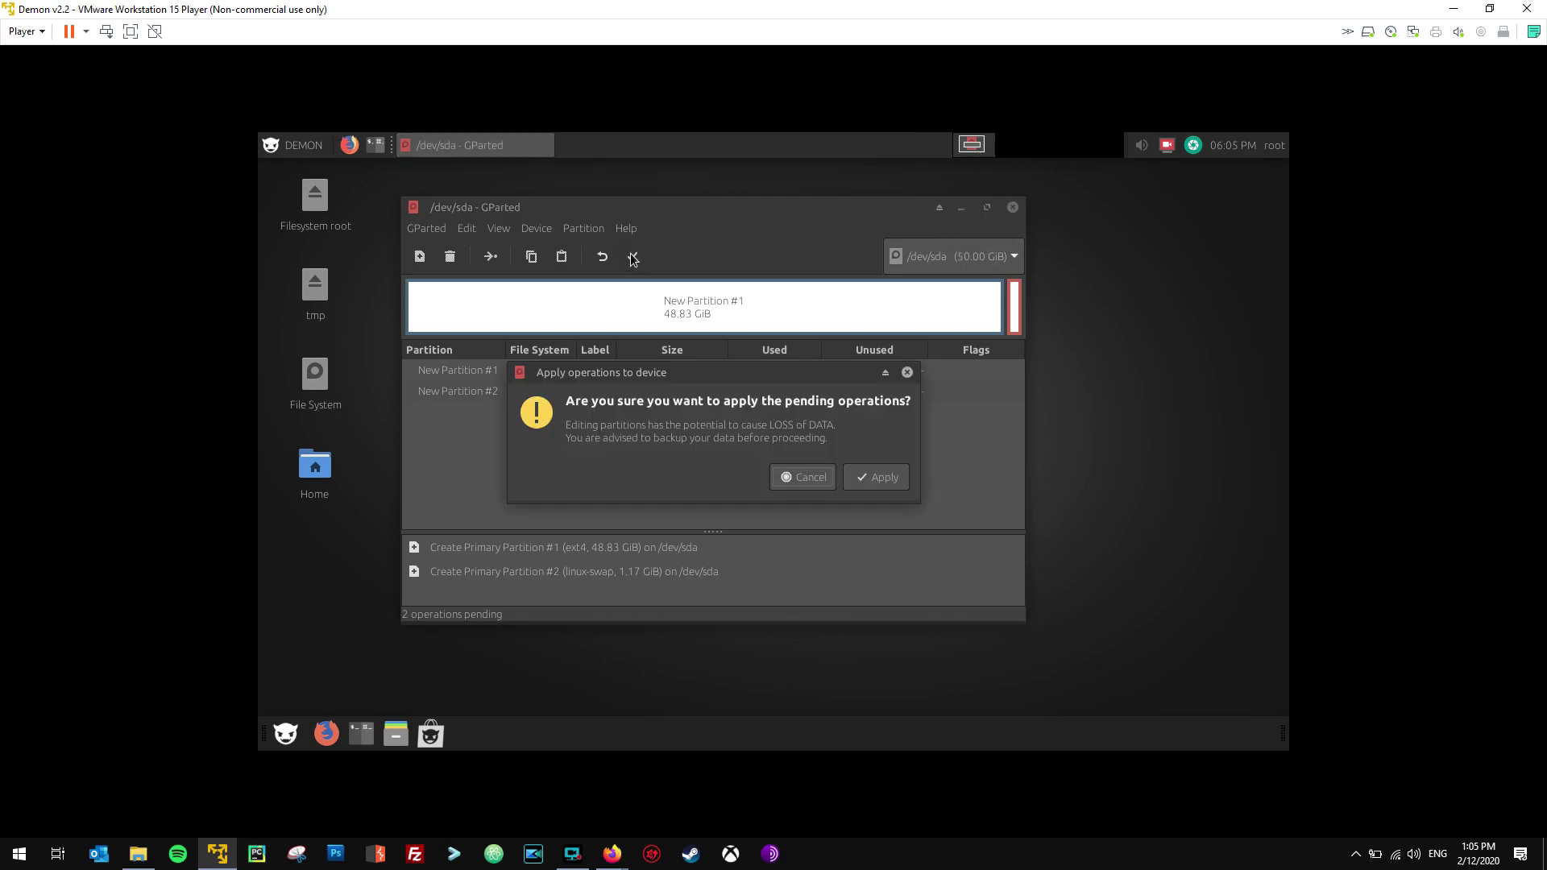
{"action": "left_click", "coordinate": [870, 479]}
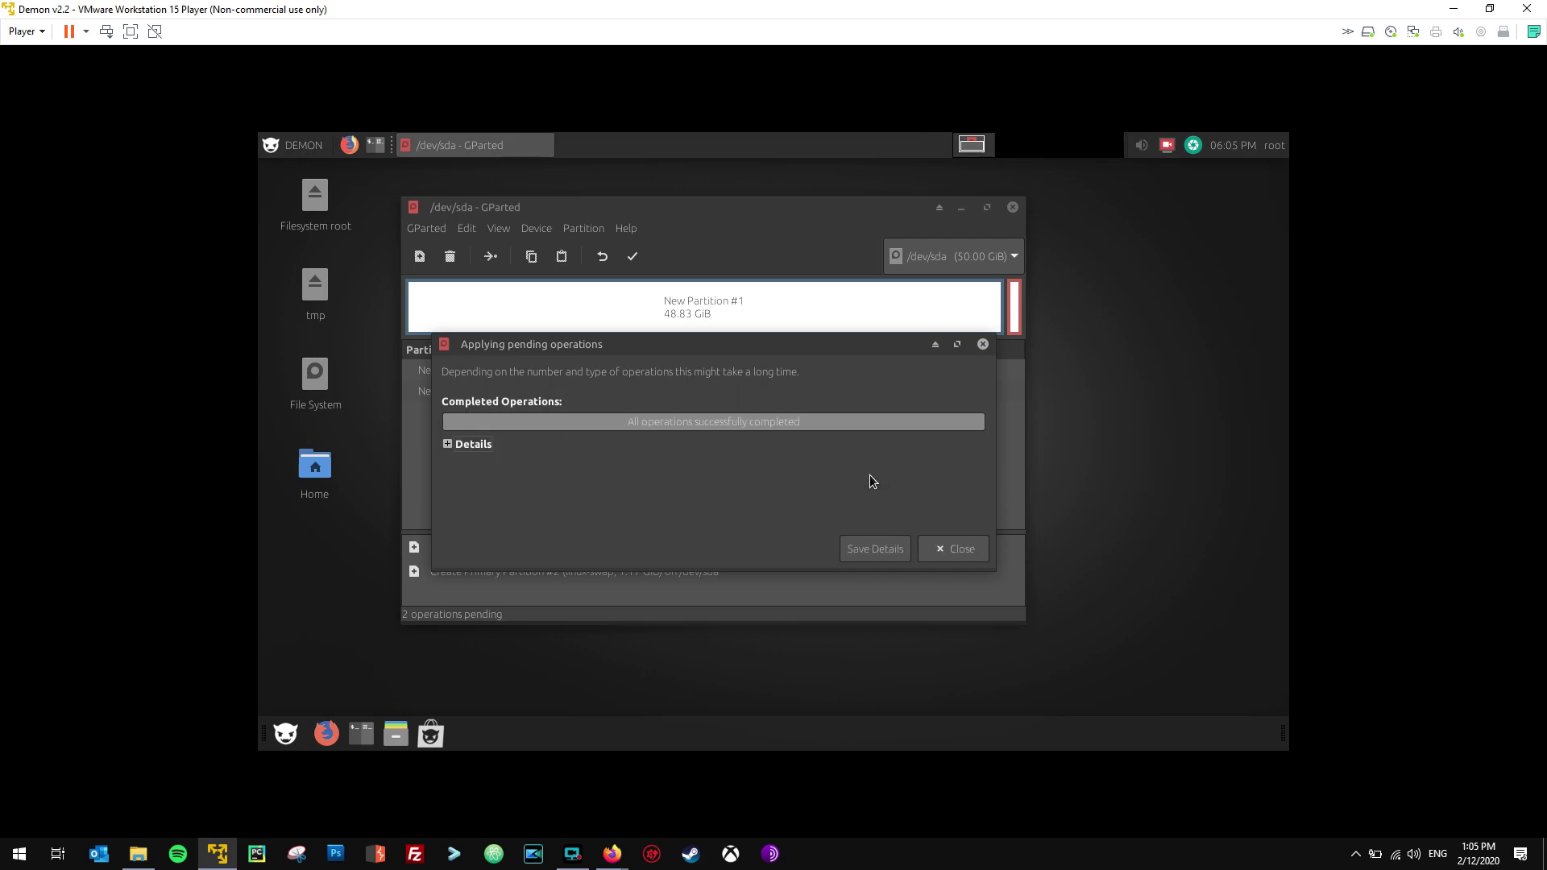
{"action": "left_click", "coordinate": [943, 549]}
Leave GParted and assign sda2 as the swap partition.
{"action": "left_click", "coordinate": [1012, 208]}
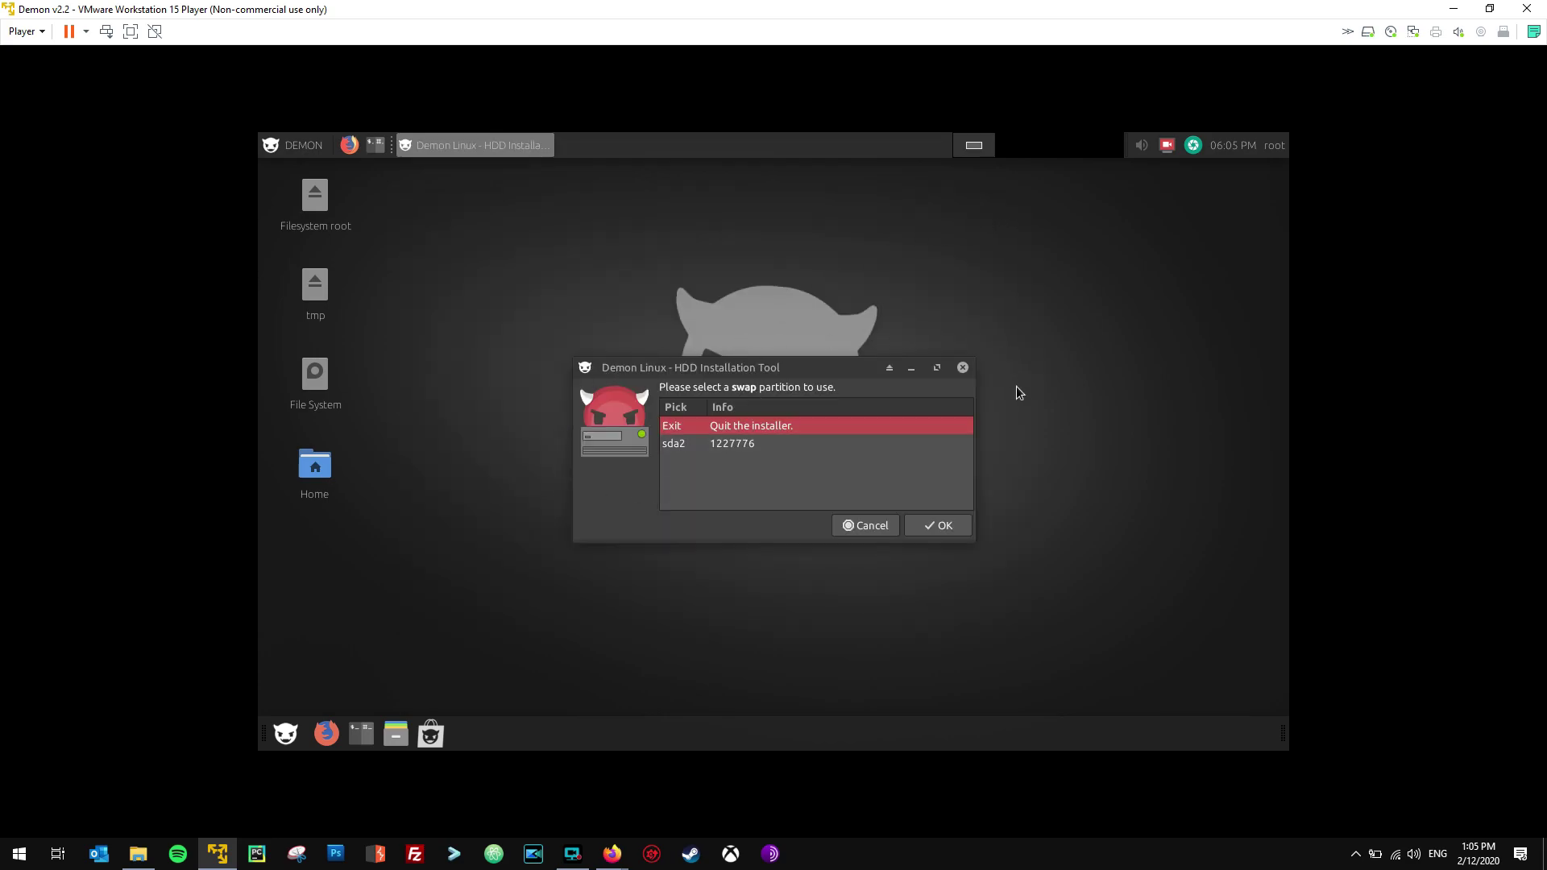
{"action": "left_click", "coordinate": [735, 444]}
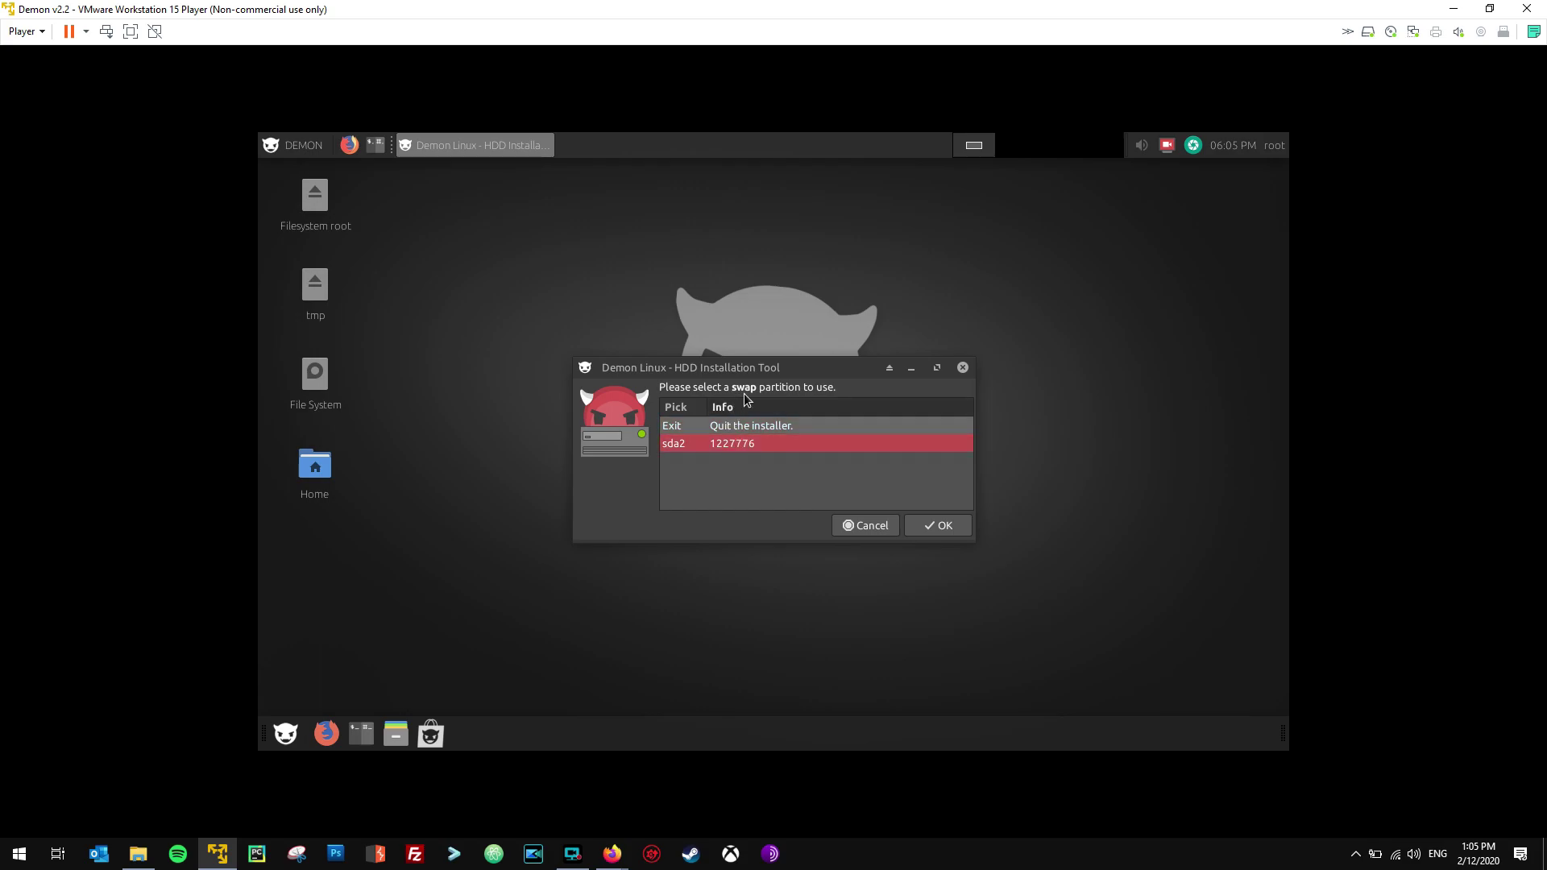
{"action": "double_click", "coordinate": [749, 445]}
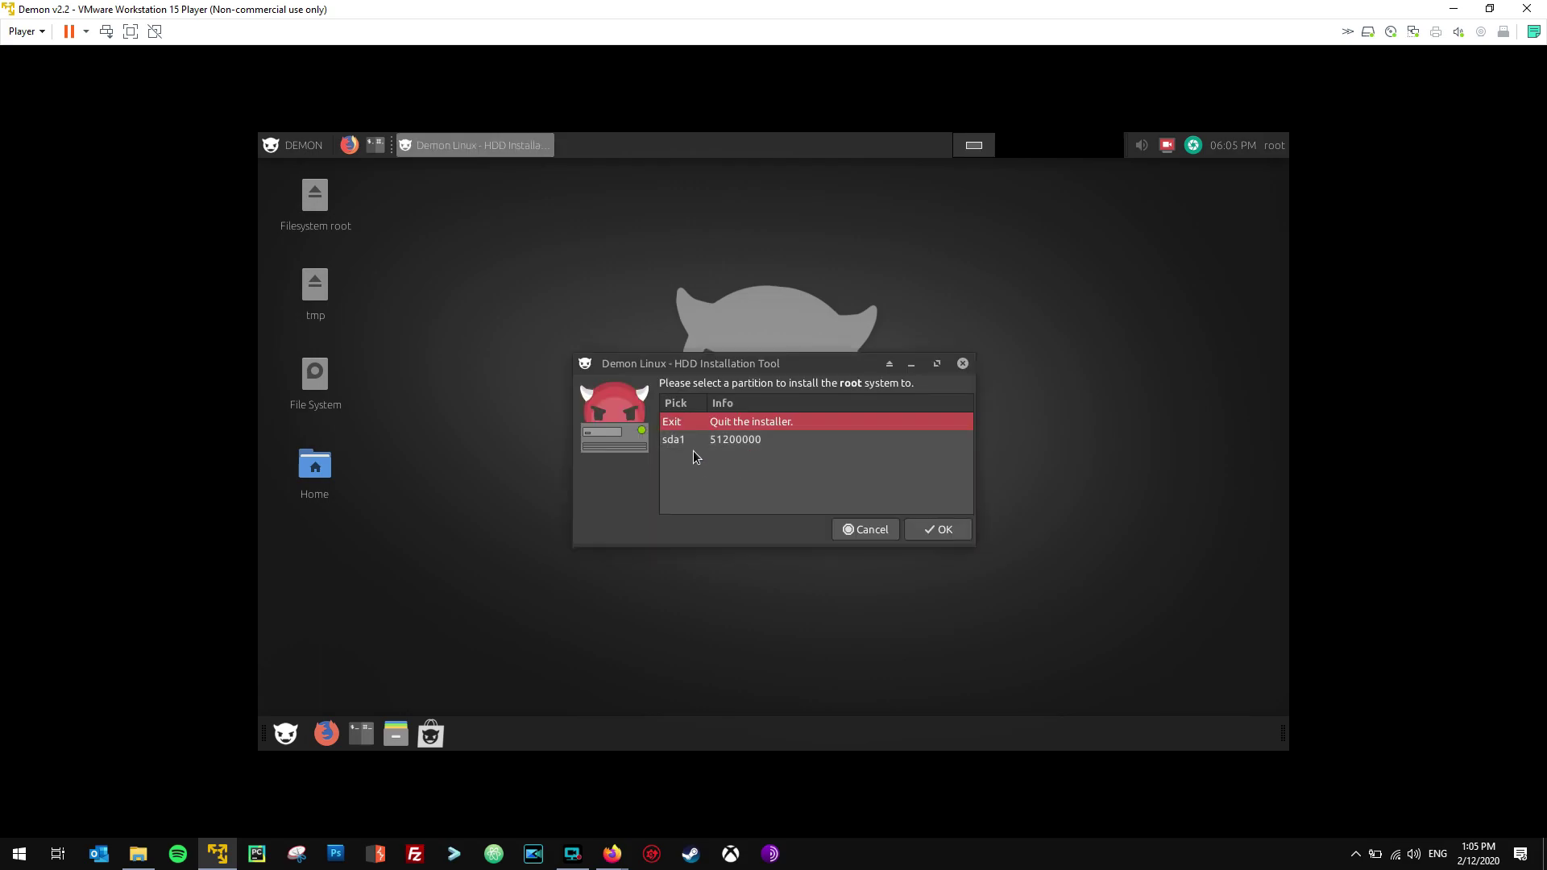
Use sda1 as the root partition formatted as ext4.
{"action": "left_click", "coordinate": [751, 442]}
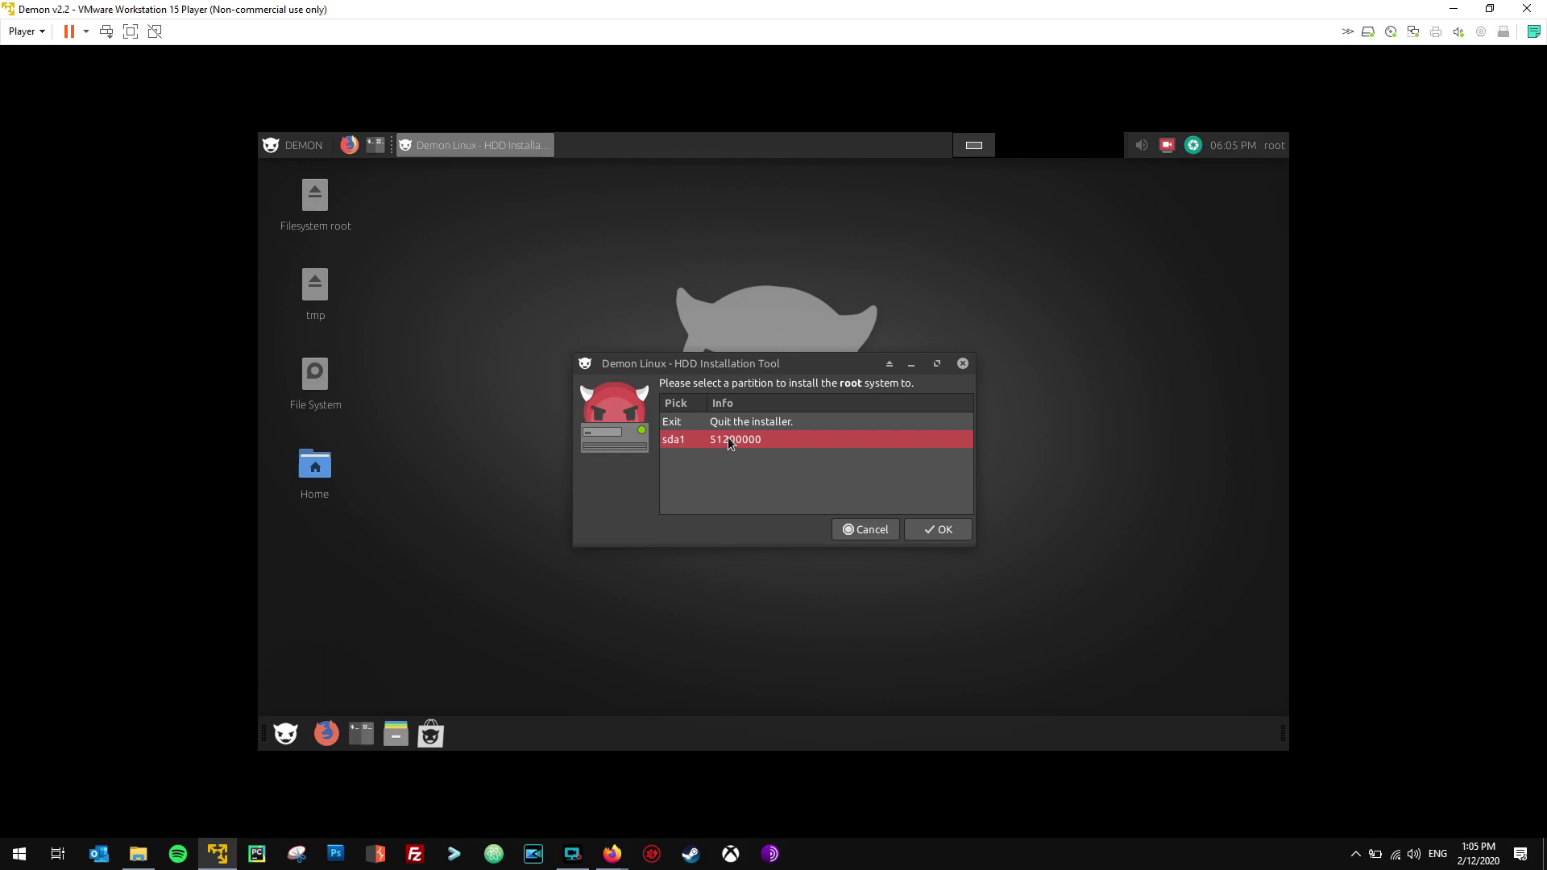
{"action": "double_click", "coordinate": [728, 437]}
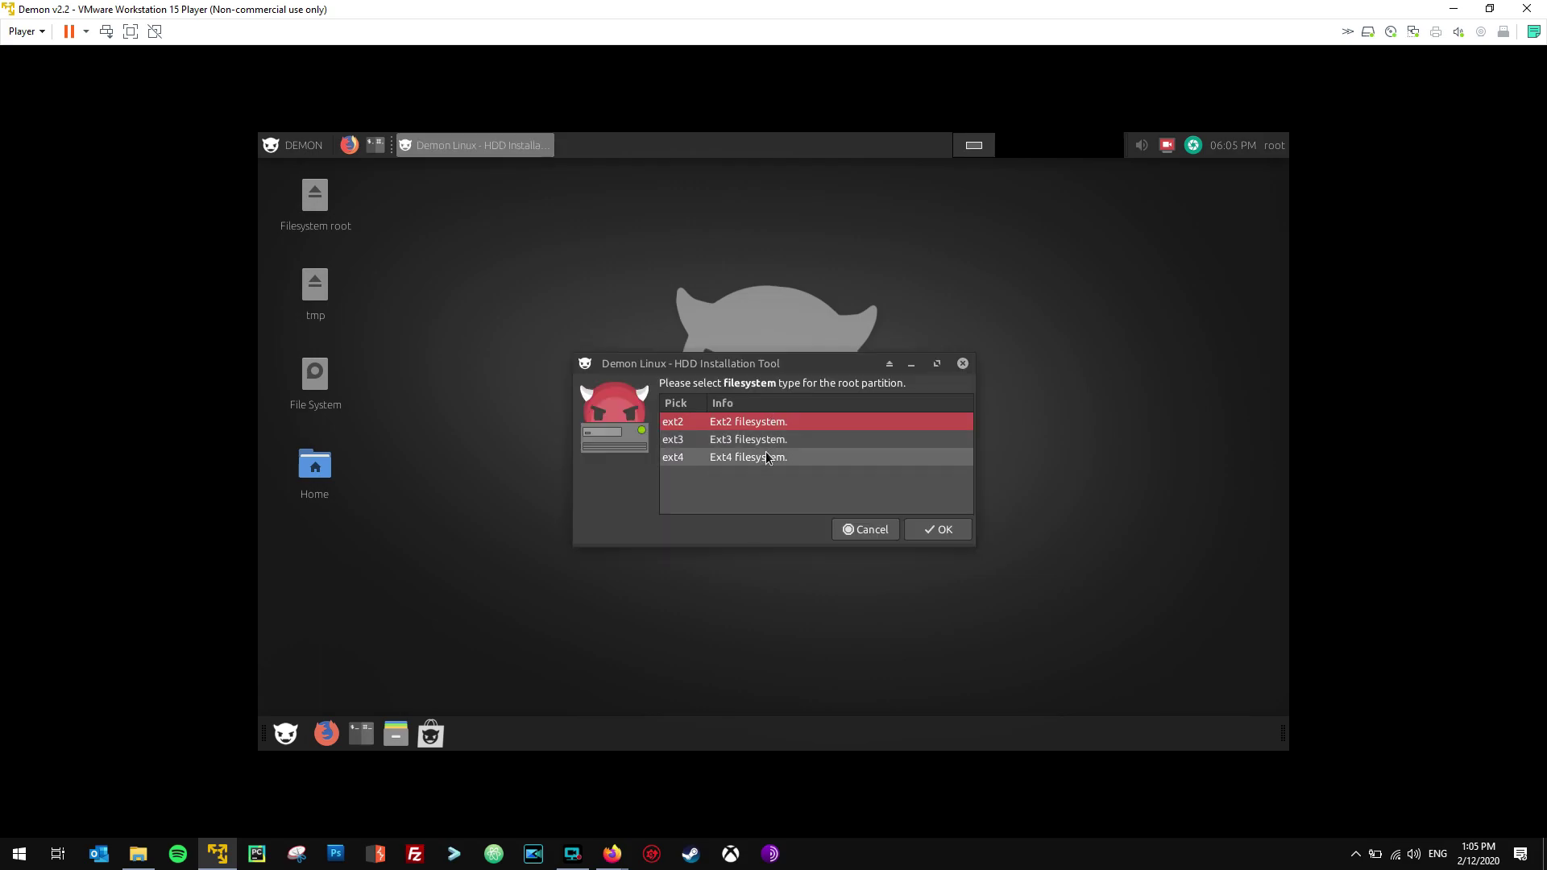
{"action": "double_click", "coordinate": [763, 458]}
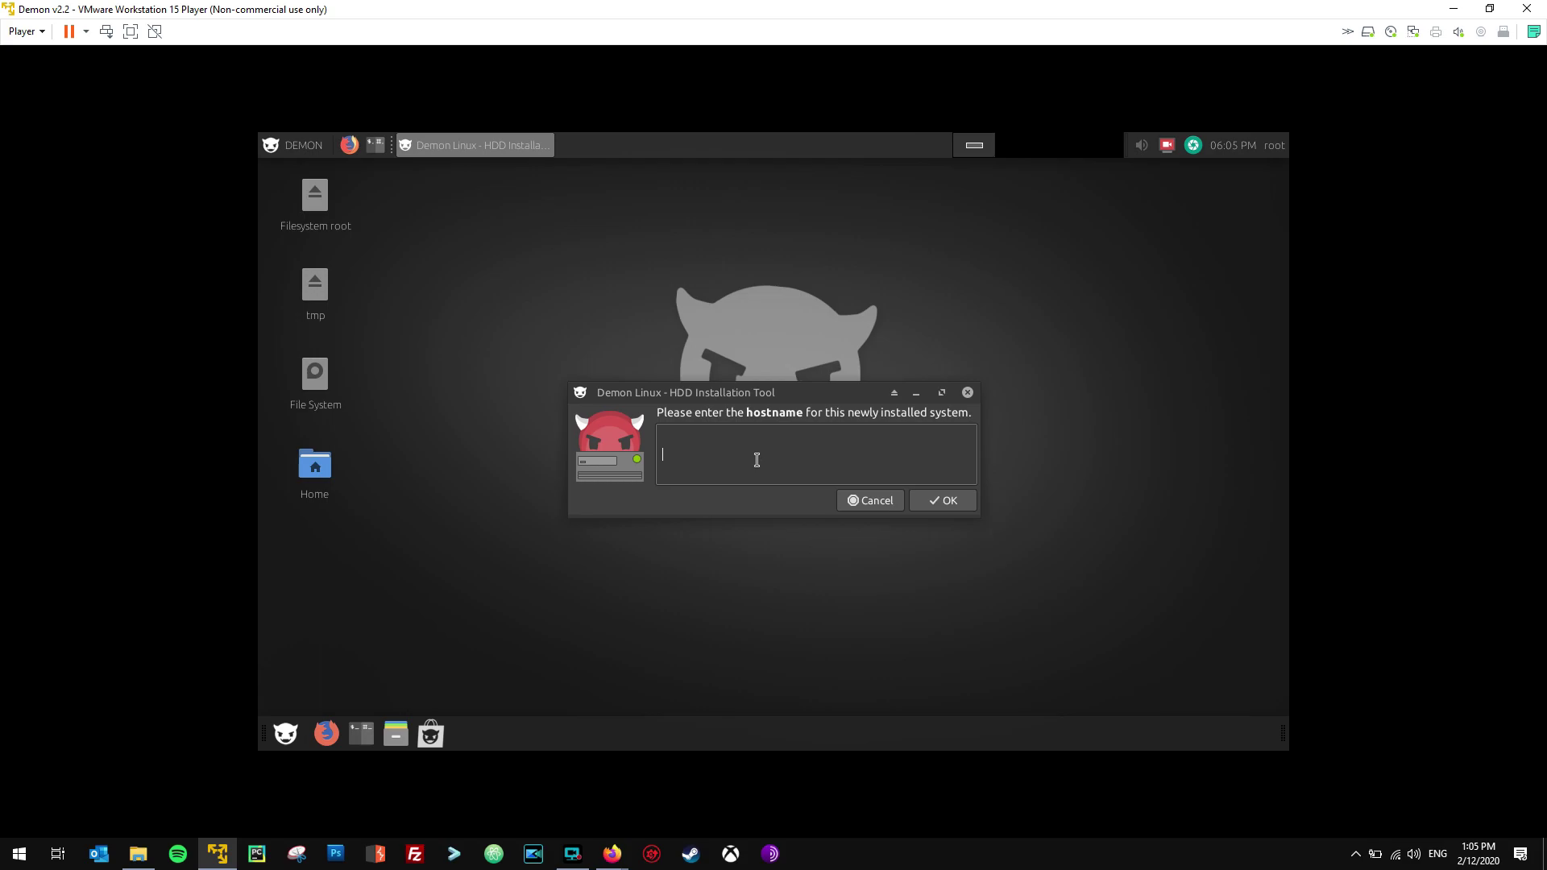
Set the hostname to demonv2 and choose kernel linux-image-4.19.0-6-amd64.
{"action": "type", "text": "demonv2"}
{"action": "left_click", "coordinate": [939, 504]}
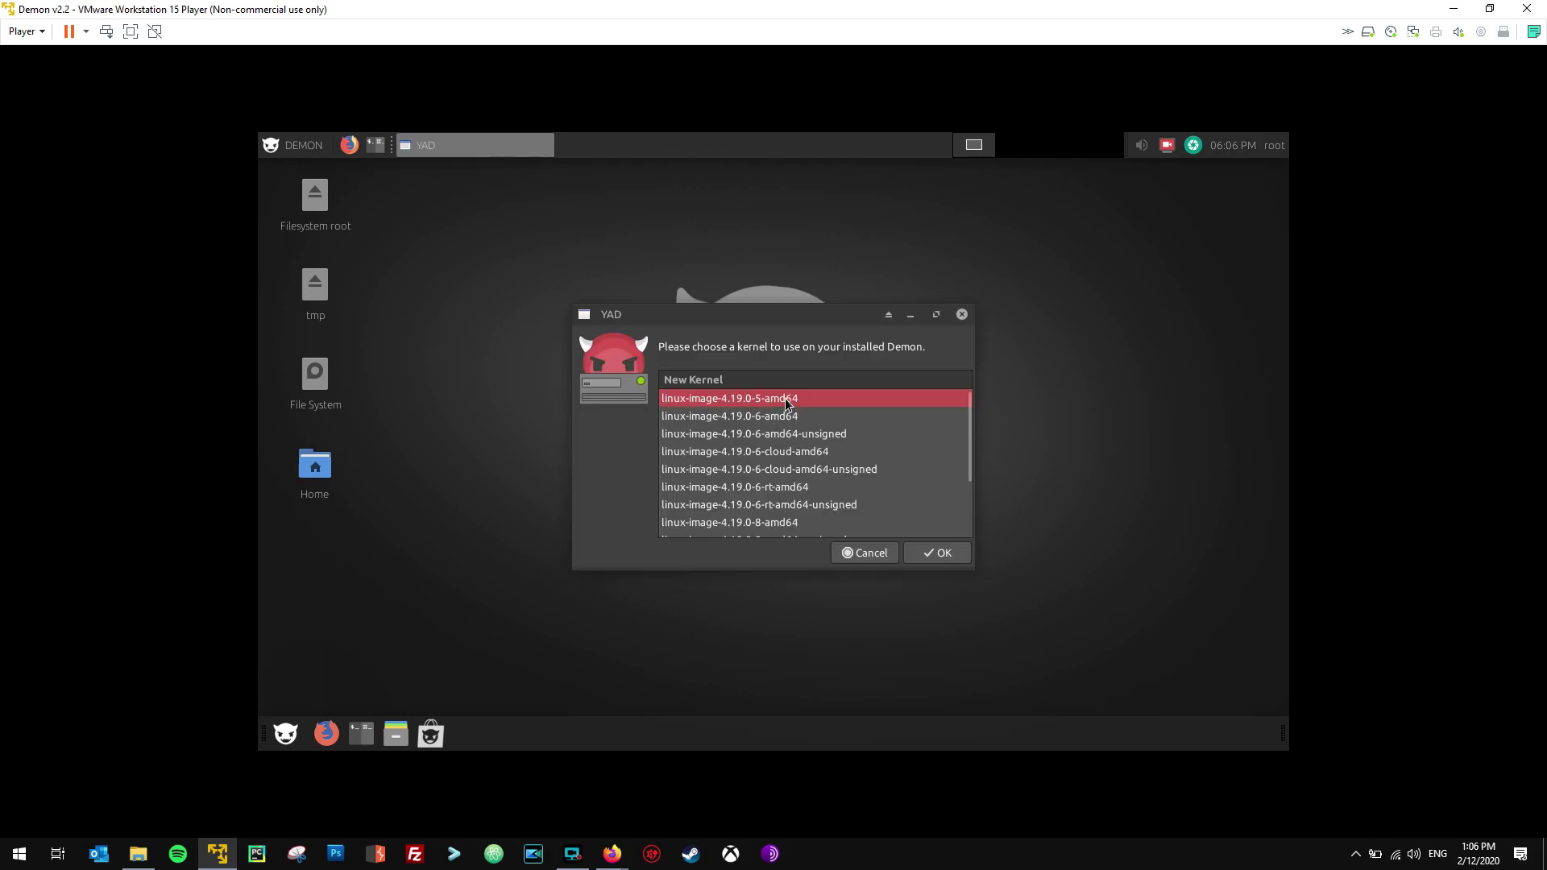
{"action": "left_click", "coordinate": [801, 416]}
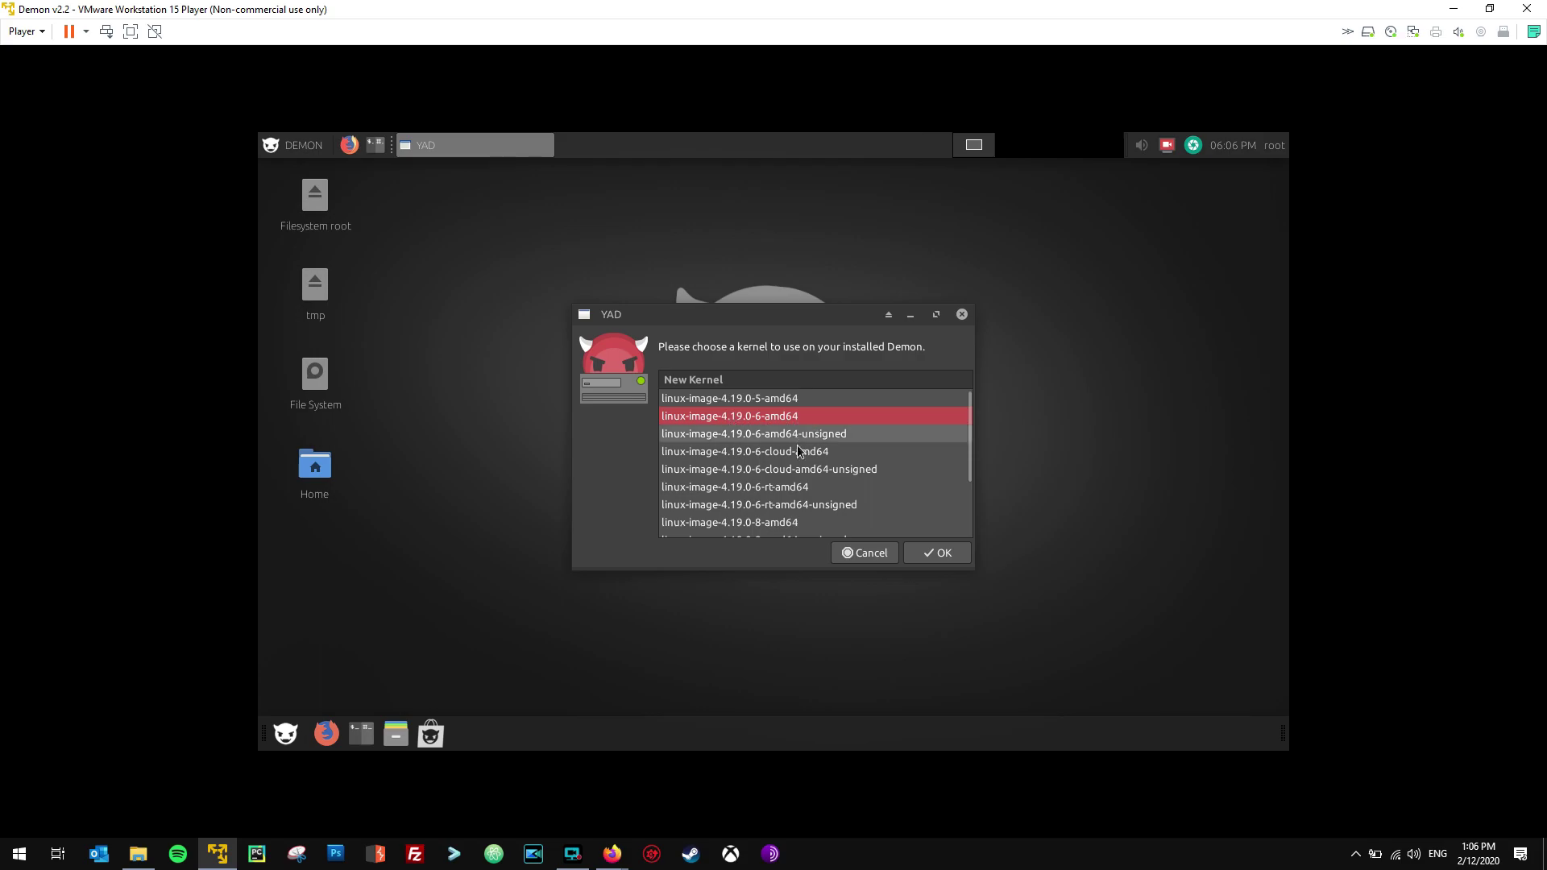
{"action": "scroll", "coordinate": [801, 497], "scroll_direction": "down", "scroll_amount": 1}
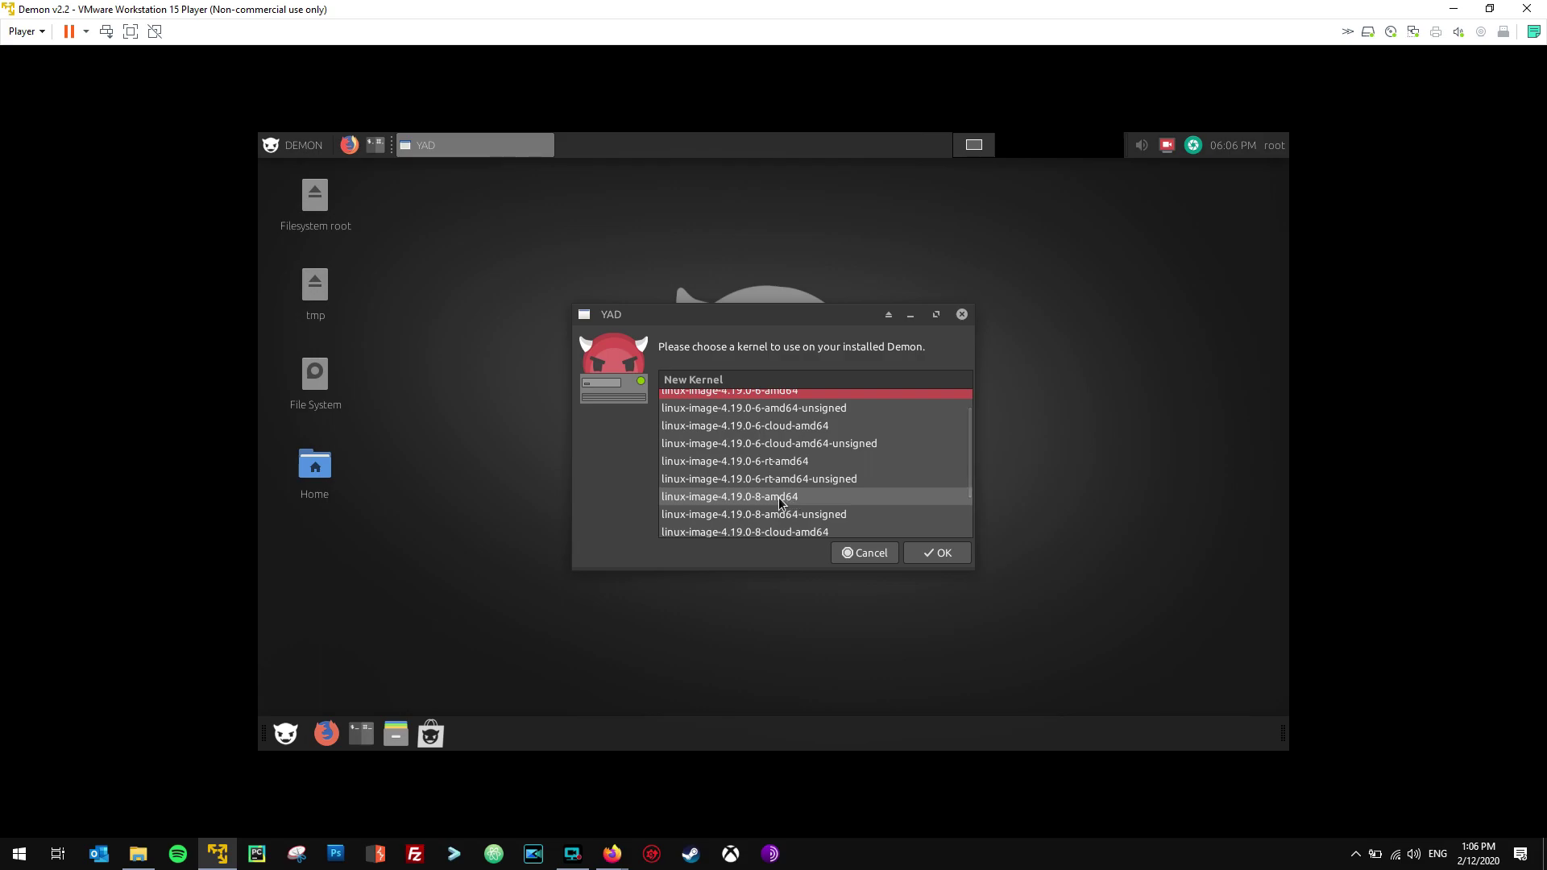
{"action": "scroll", "coordinate": [773, 495], "scroll_direction": "up", "scroll_amount": 2}
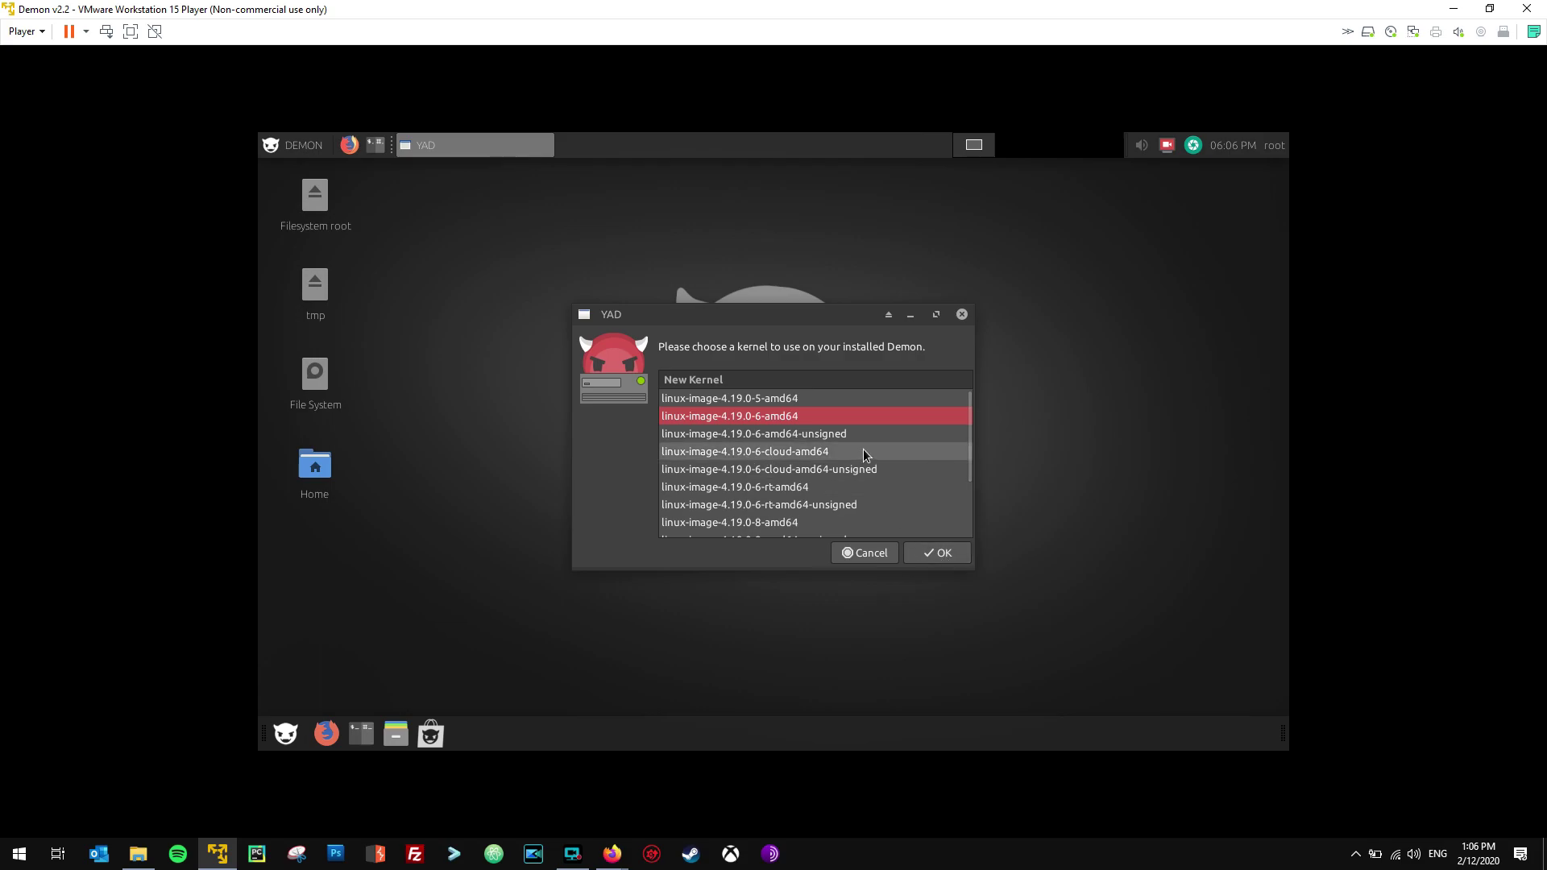
{"action": "left_click", "coordinate": [915, 552]}
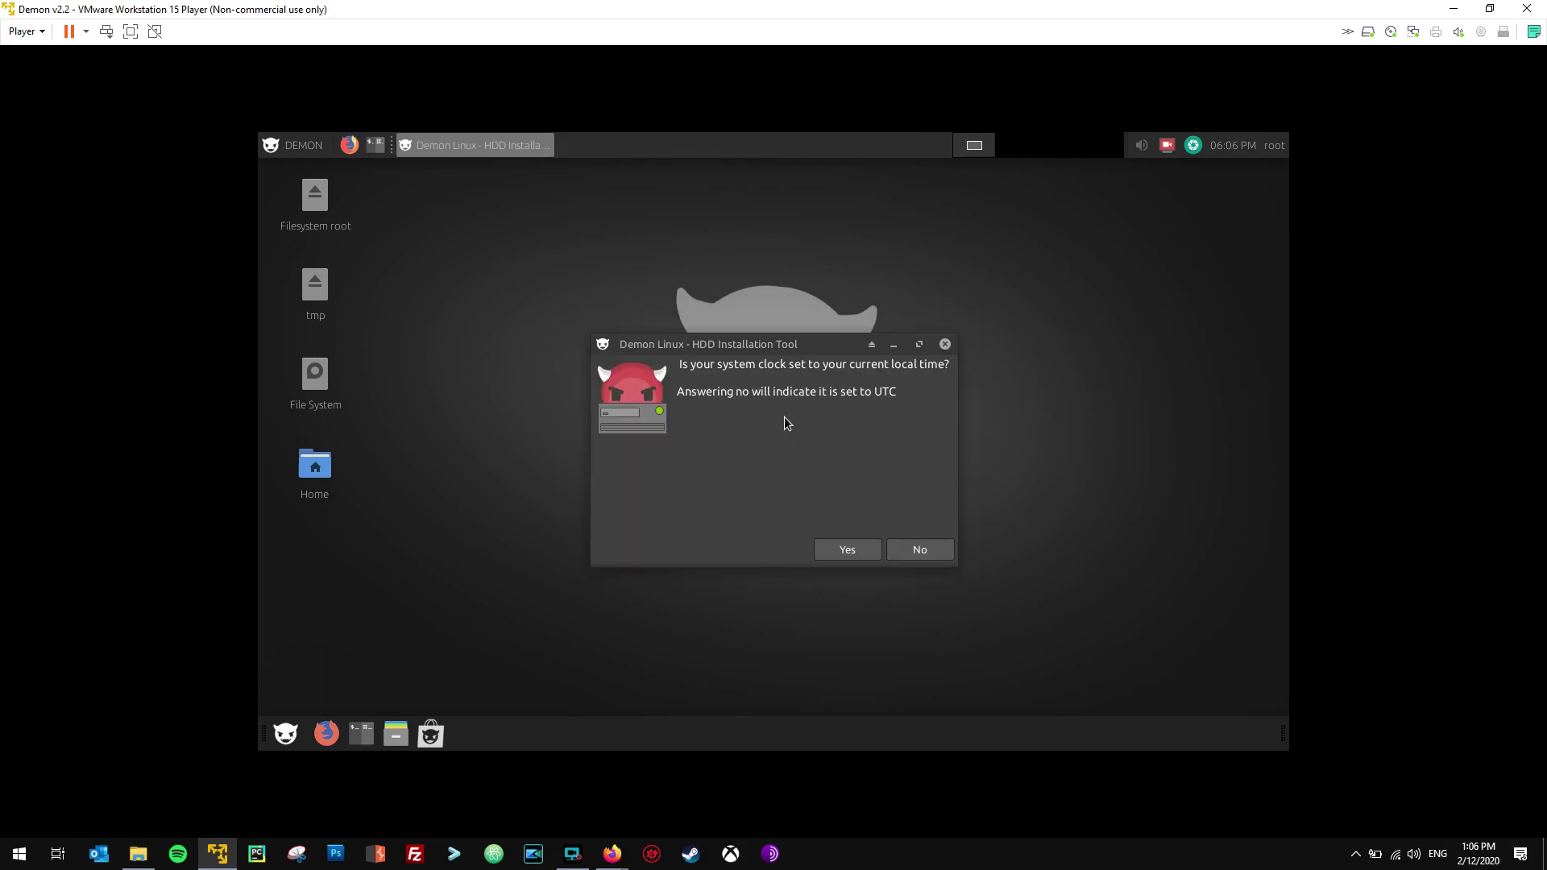
Set the system clock to local time and the timezone to America/New_York.
{"action": "left_click", "coordinate": [858, 550]}
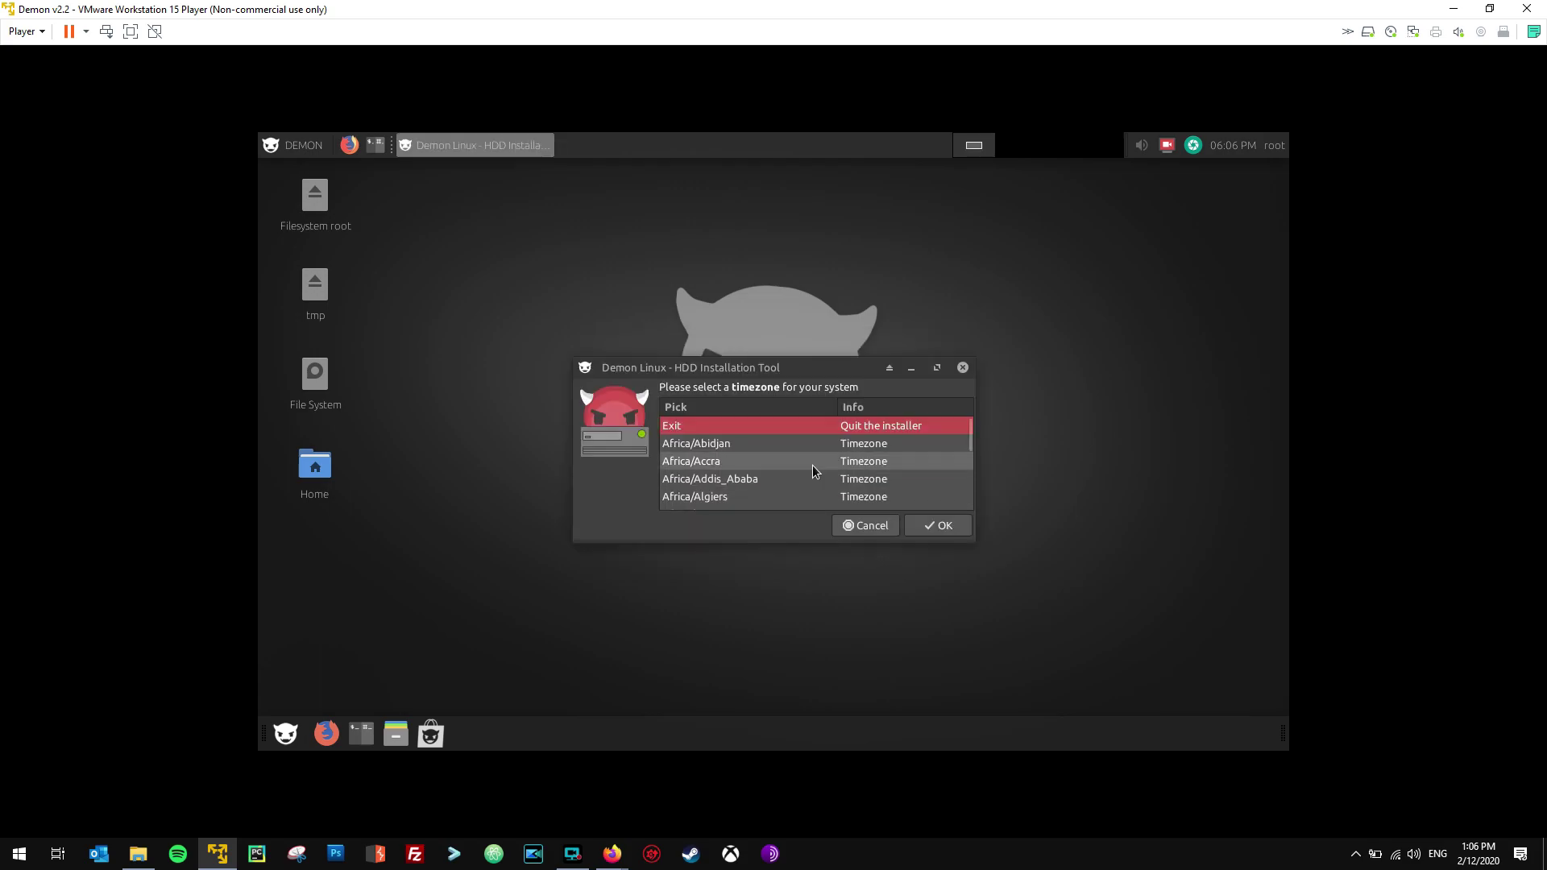
{"action": "scroll", "coordinate": [813, 466], "scroll_direction": "down", "scroll_amount": 15}
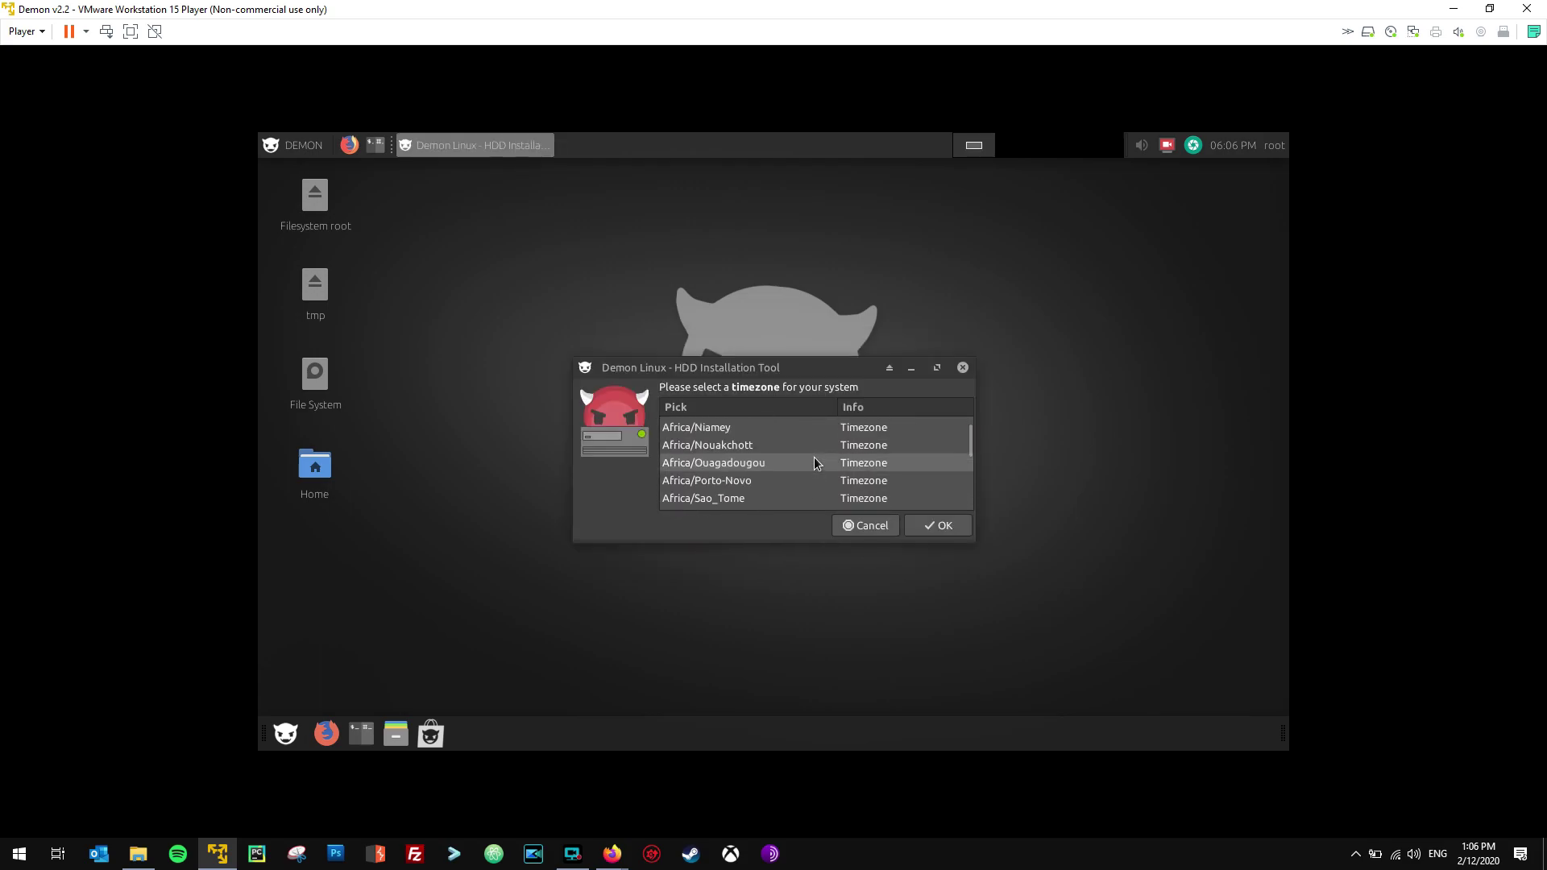
{"action": "scroll", "coordinate": [814, 464], "scroll_direction": "down", "scroll_amount": 18}
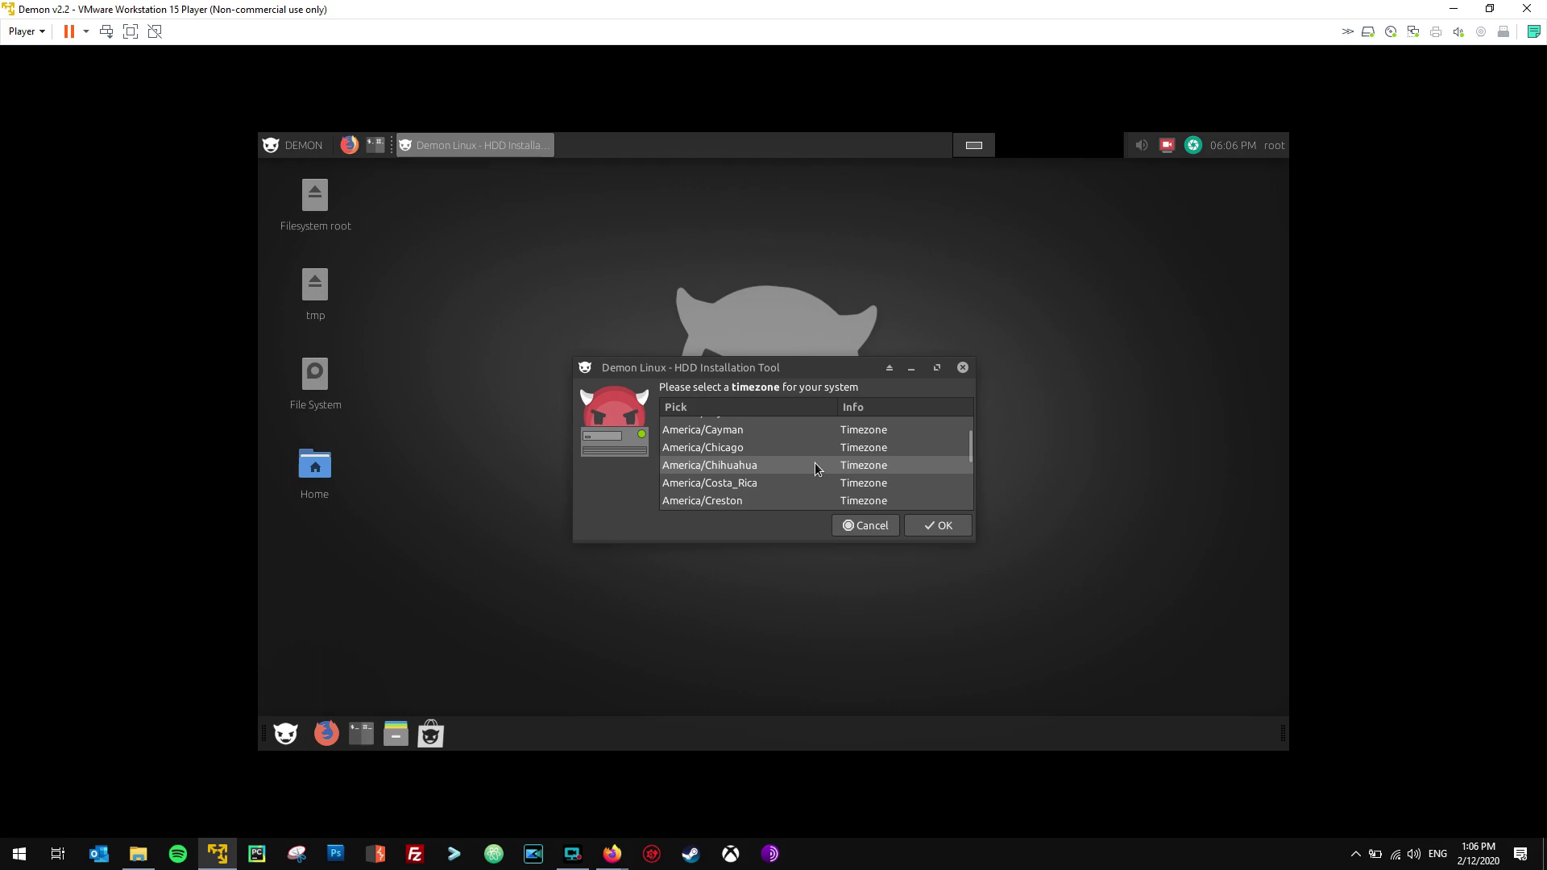
{"action": "scroll", "coordinate": [814, 463], "scroll_direction": "down", "scroll_amount": 10}
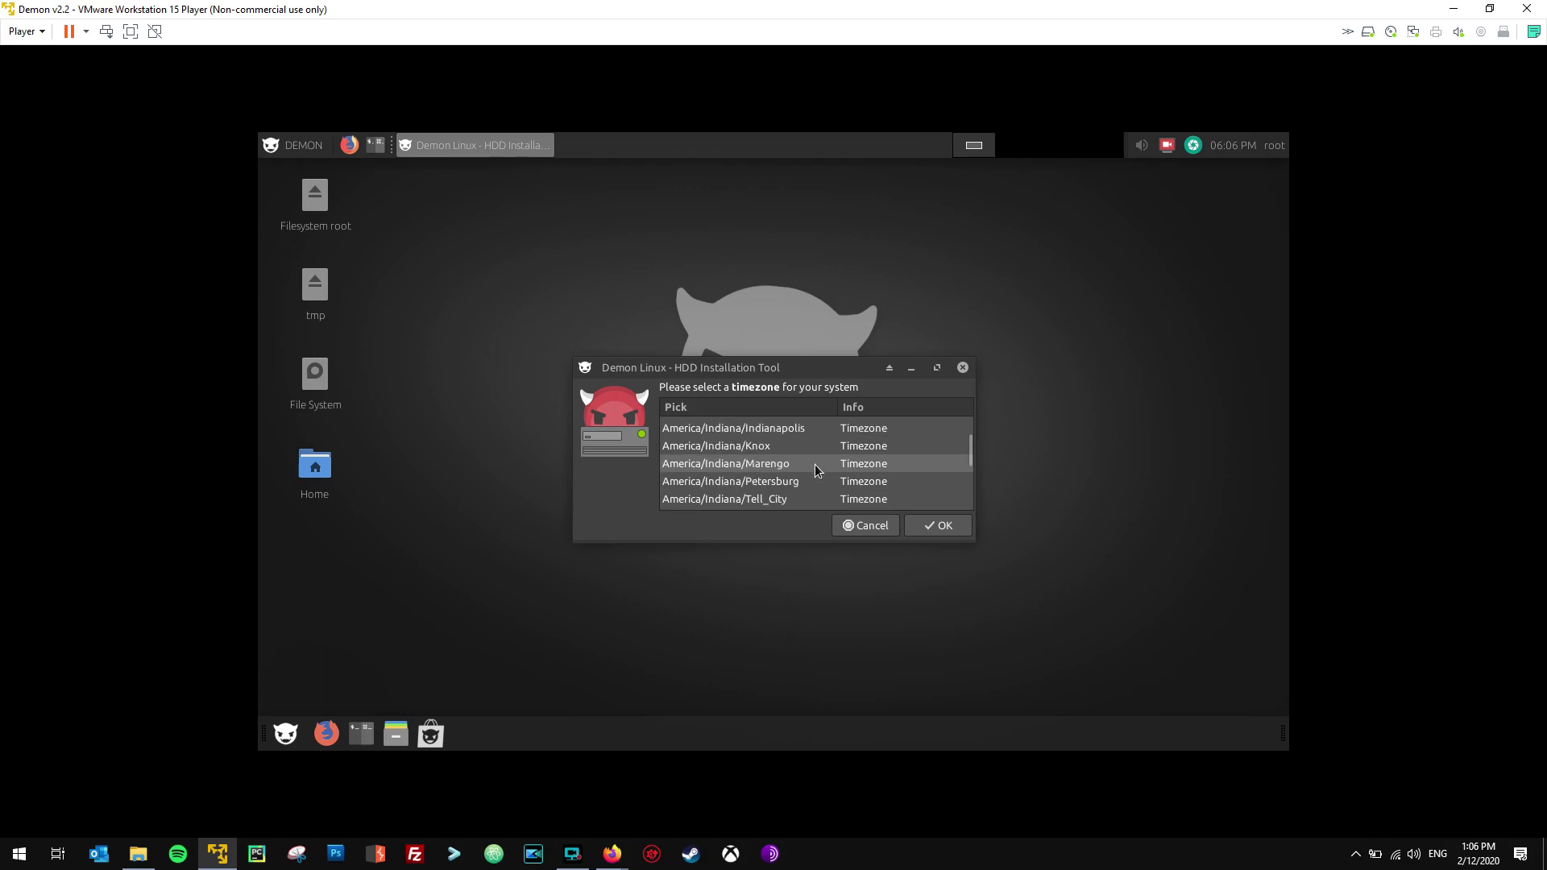
{"action": "scroll", "coordinate": [814, 464], "scroll_direction": "down", "scroll_amount": 3}
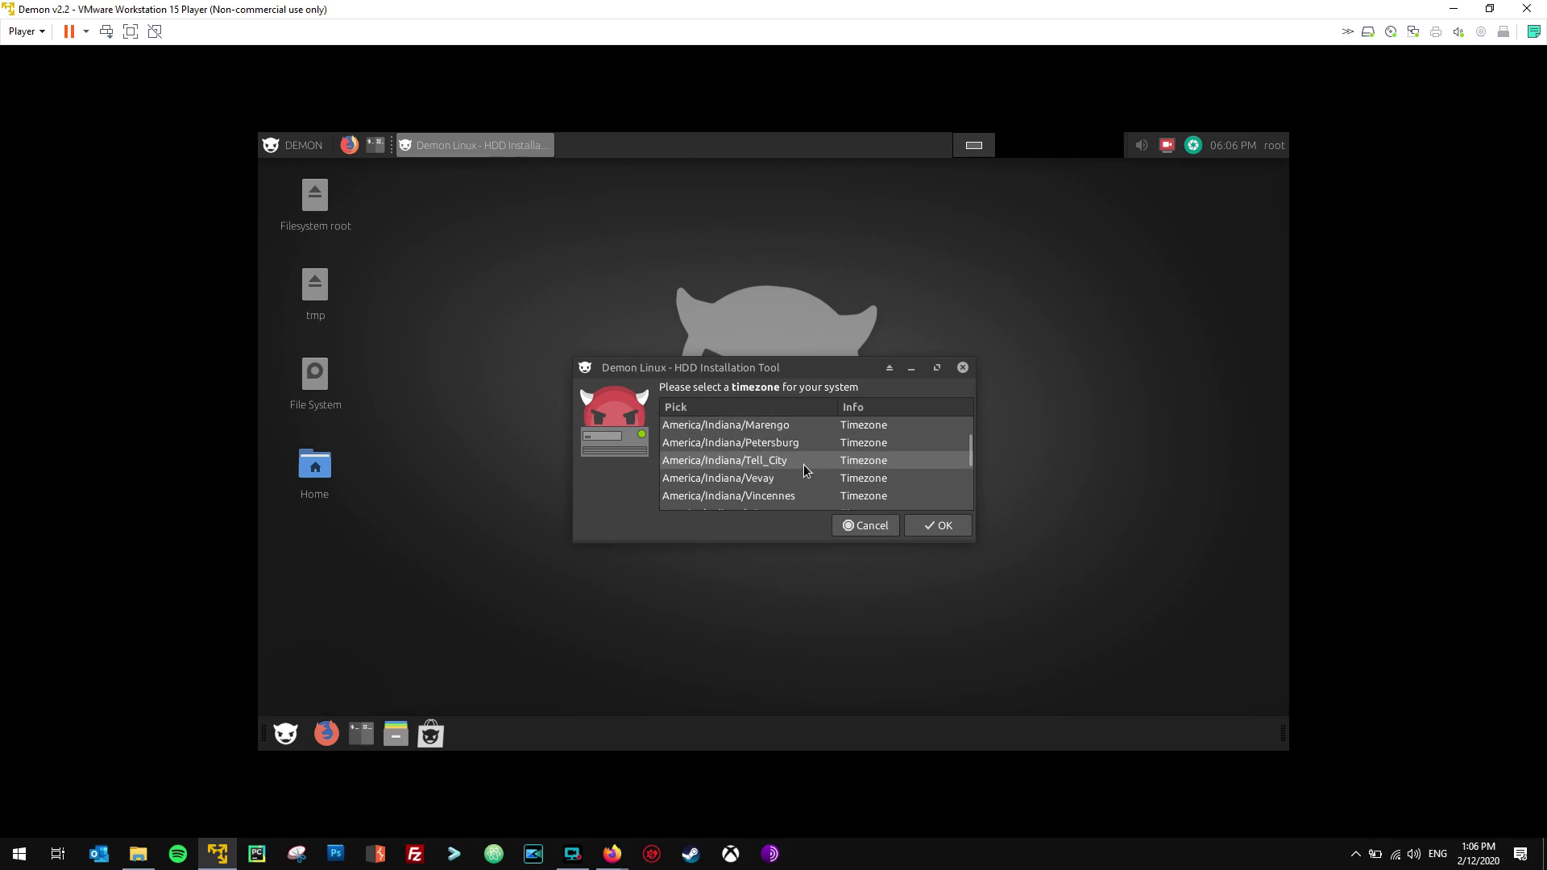
{"action": "scroll", "coordinate": [804, 464], "scroll_direction": "down", "scroll_amount": 7}
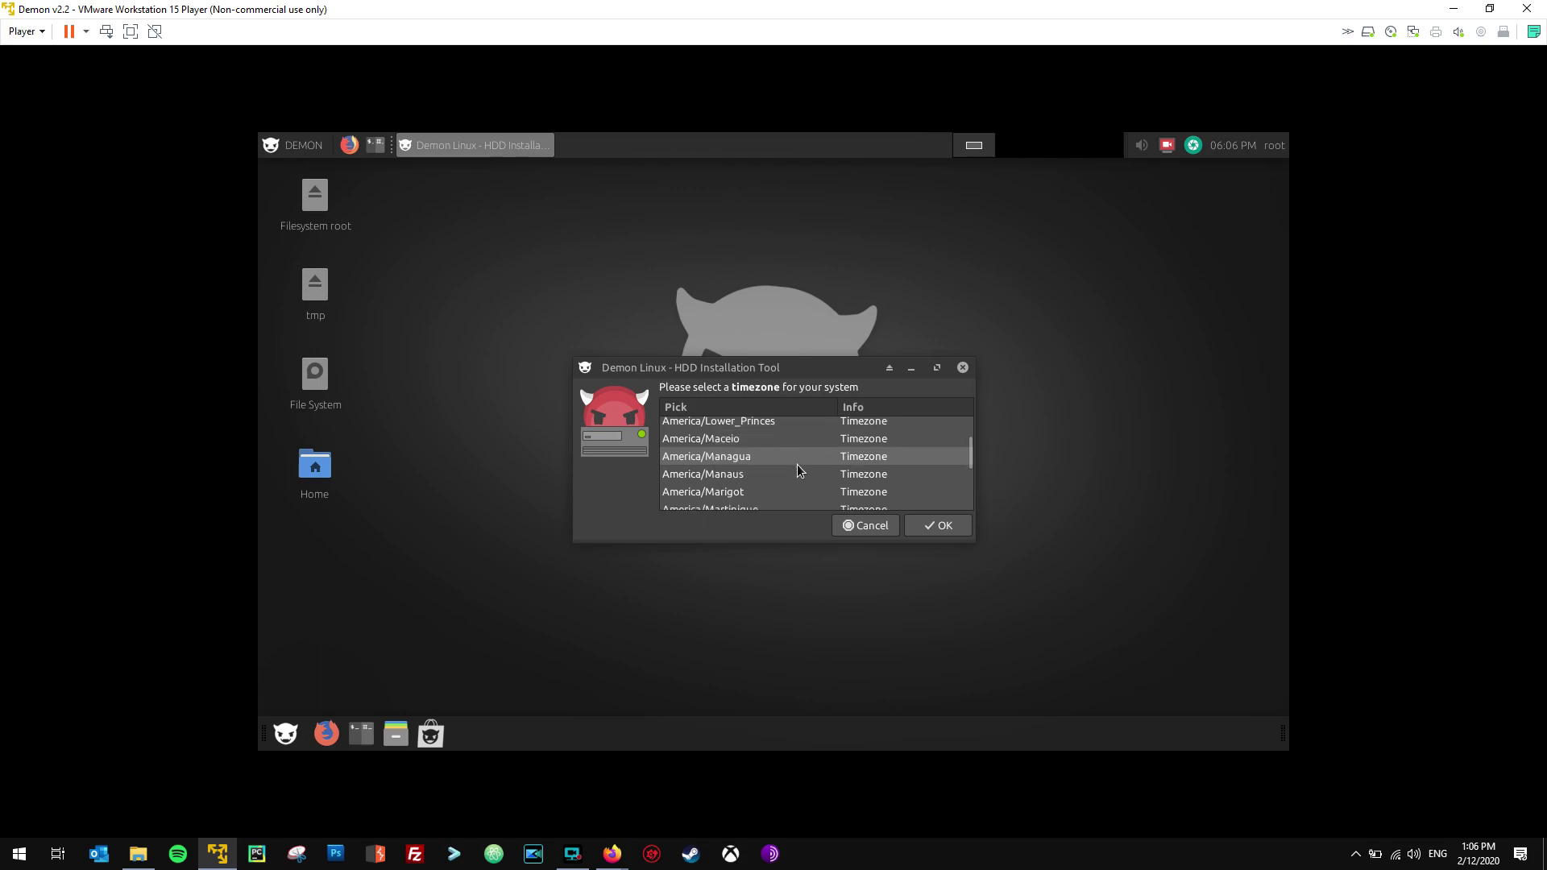
{"action": "scroll", "coordinate": [797, 464], "scroll_direction": "down", "scroll_amount": 7}
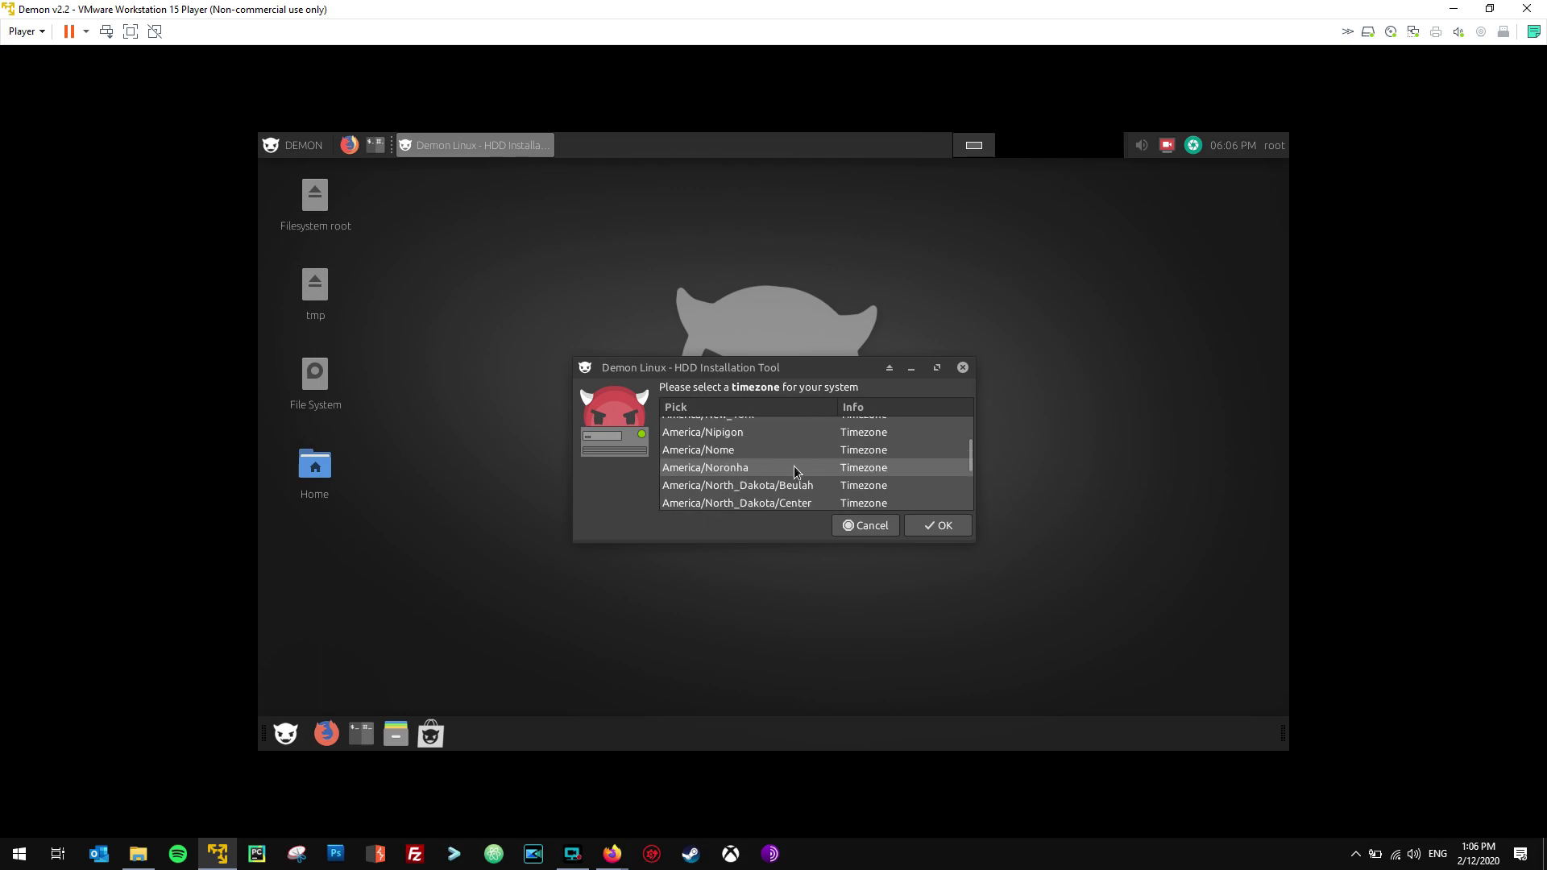
{"action": "scroll", "coordinate": [795, 465], "scroll_direction": "up", "scroll_amount": 2}
{"action": "double_click", "coordinate": [752, 452]}
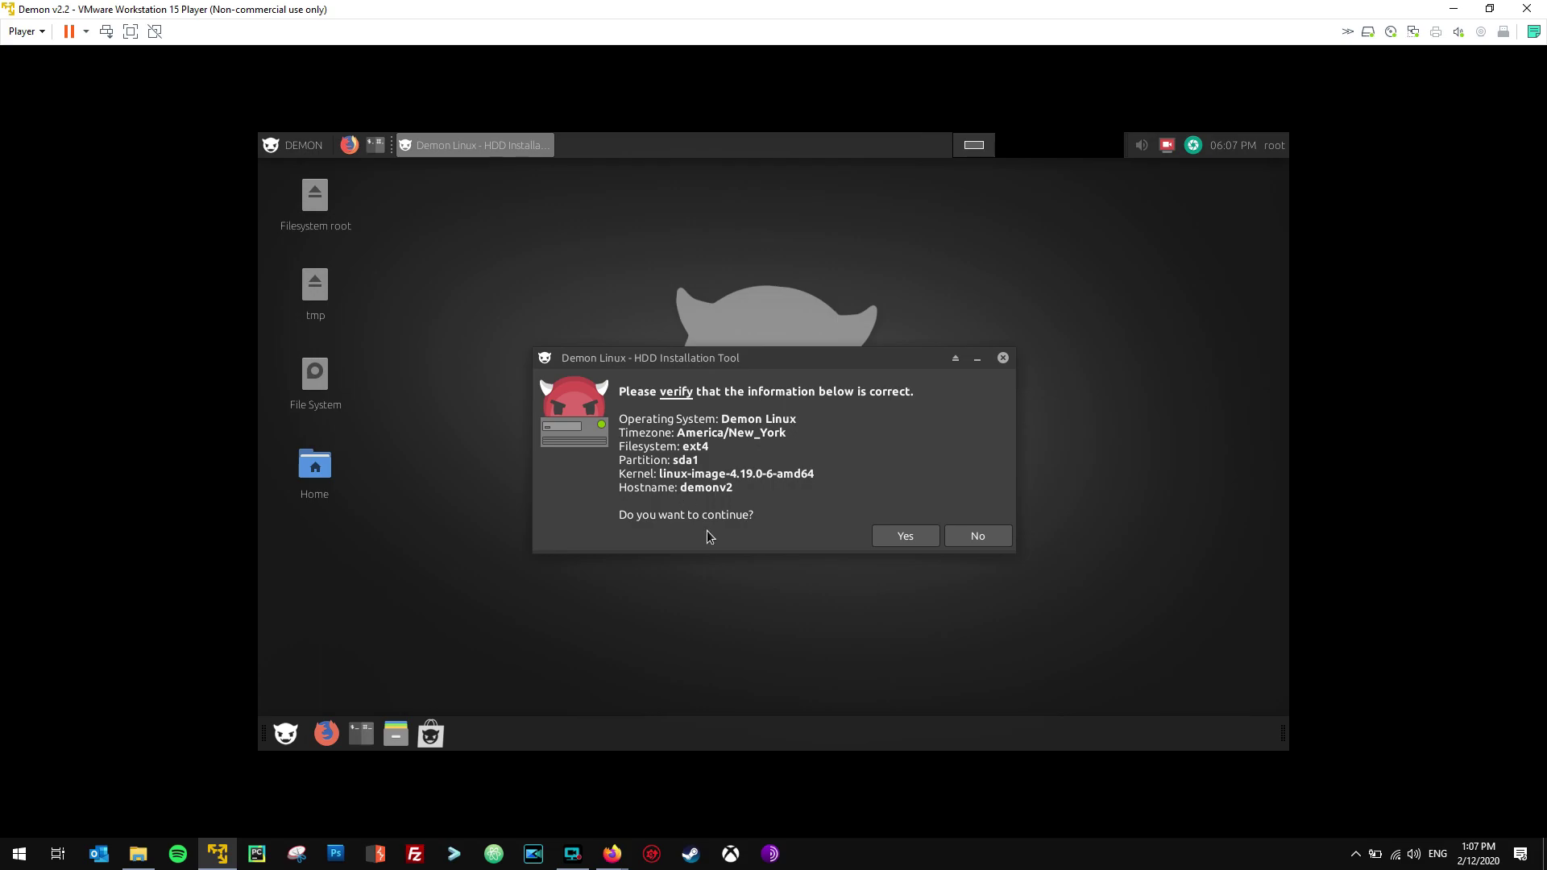
Accept the summary (Demon Linux, sda1, ext4, demonv2) to start the installation.
{"action": "left_click", "coordinate": [891, 537]}
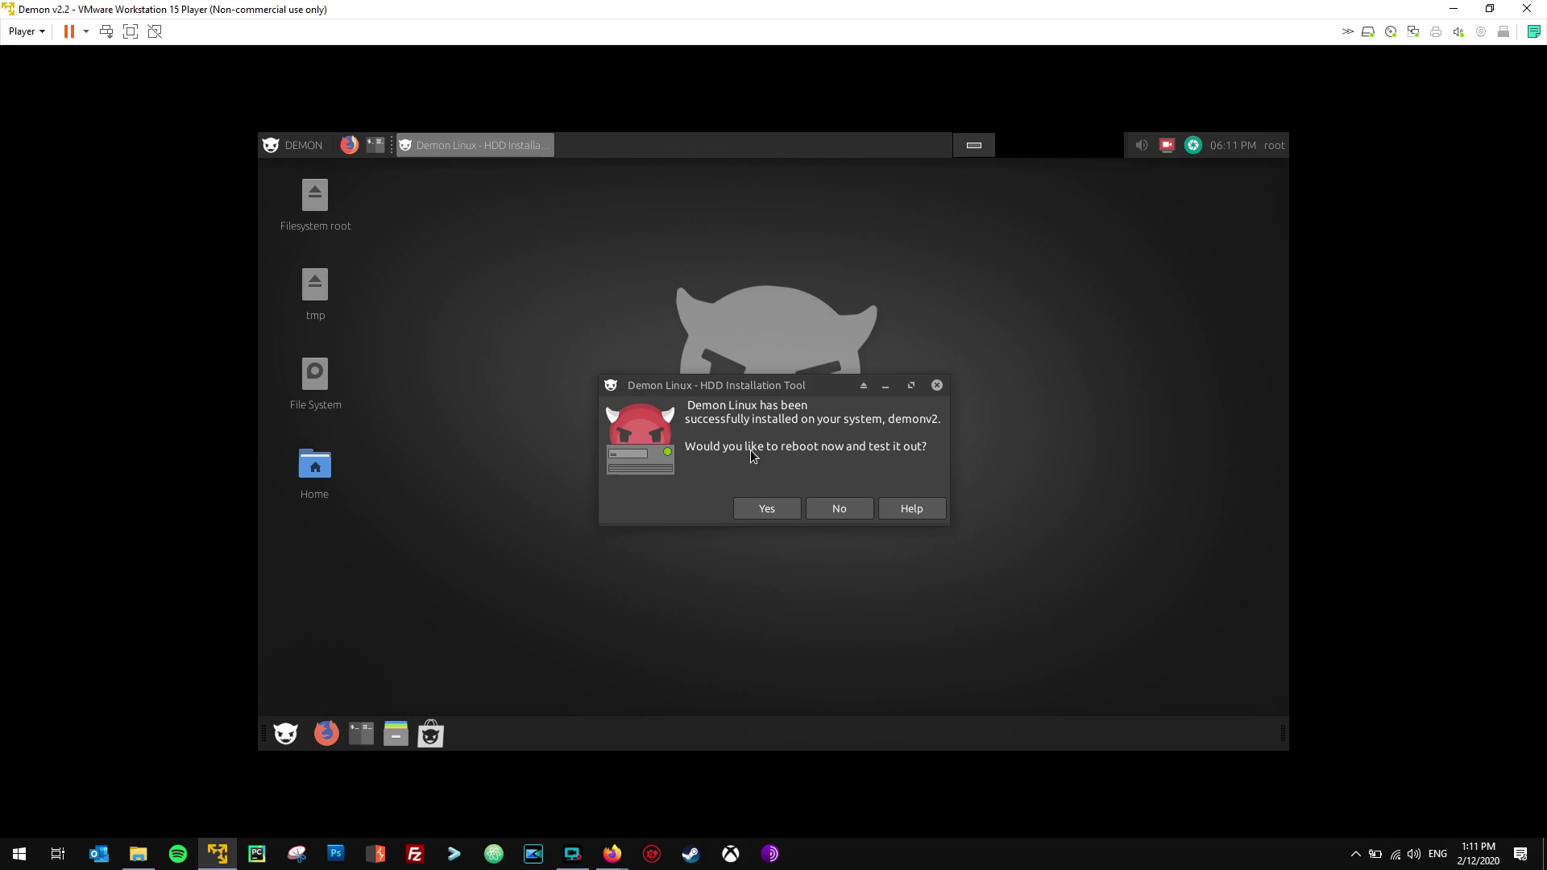
Reboot into the installed Demon Linux and launch a Tilix terminal from the top panel.
{"action": "left_click", "coordinate": [767, 509]}
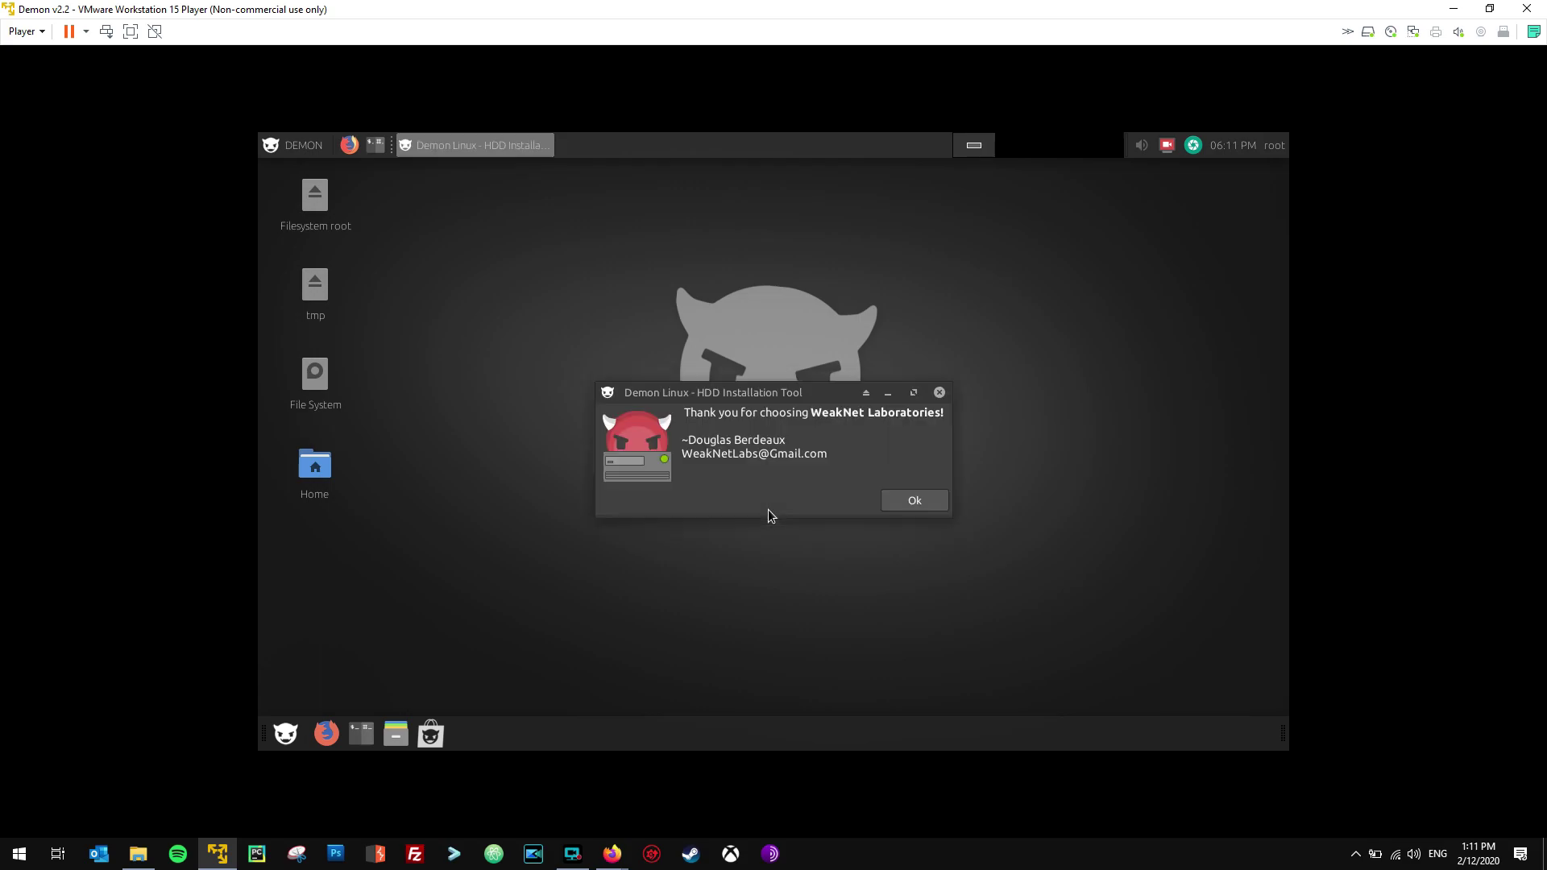
{"action": "left_click", "coordinate": [908, 497]}
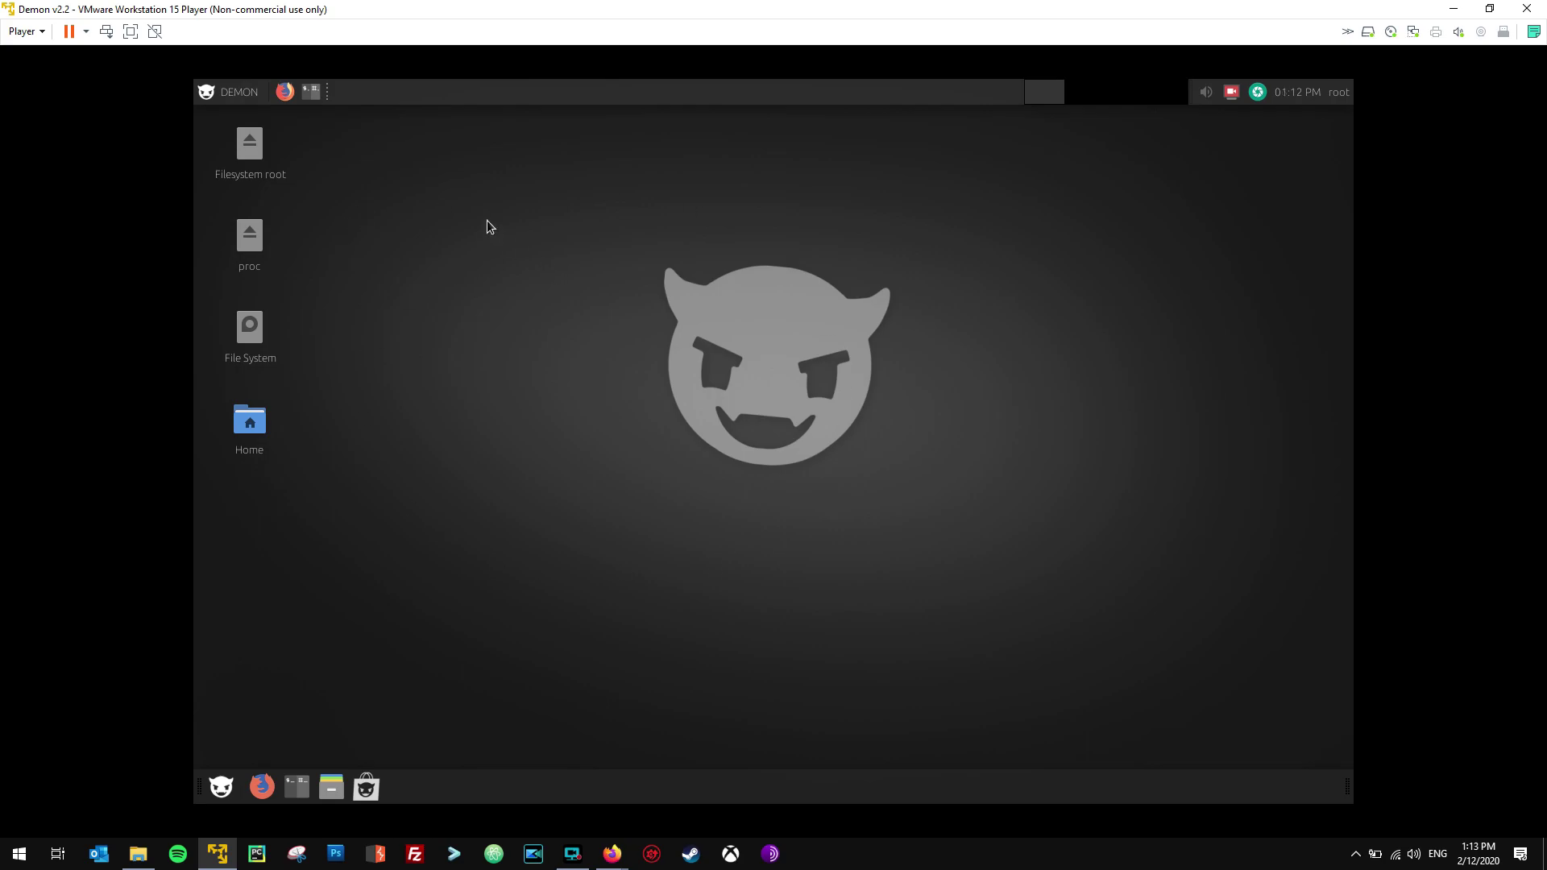
{"action": "left_click", "coordinate": [311, 92]}
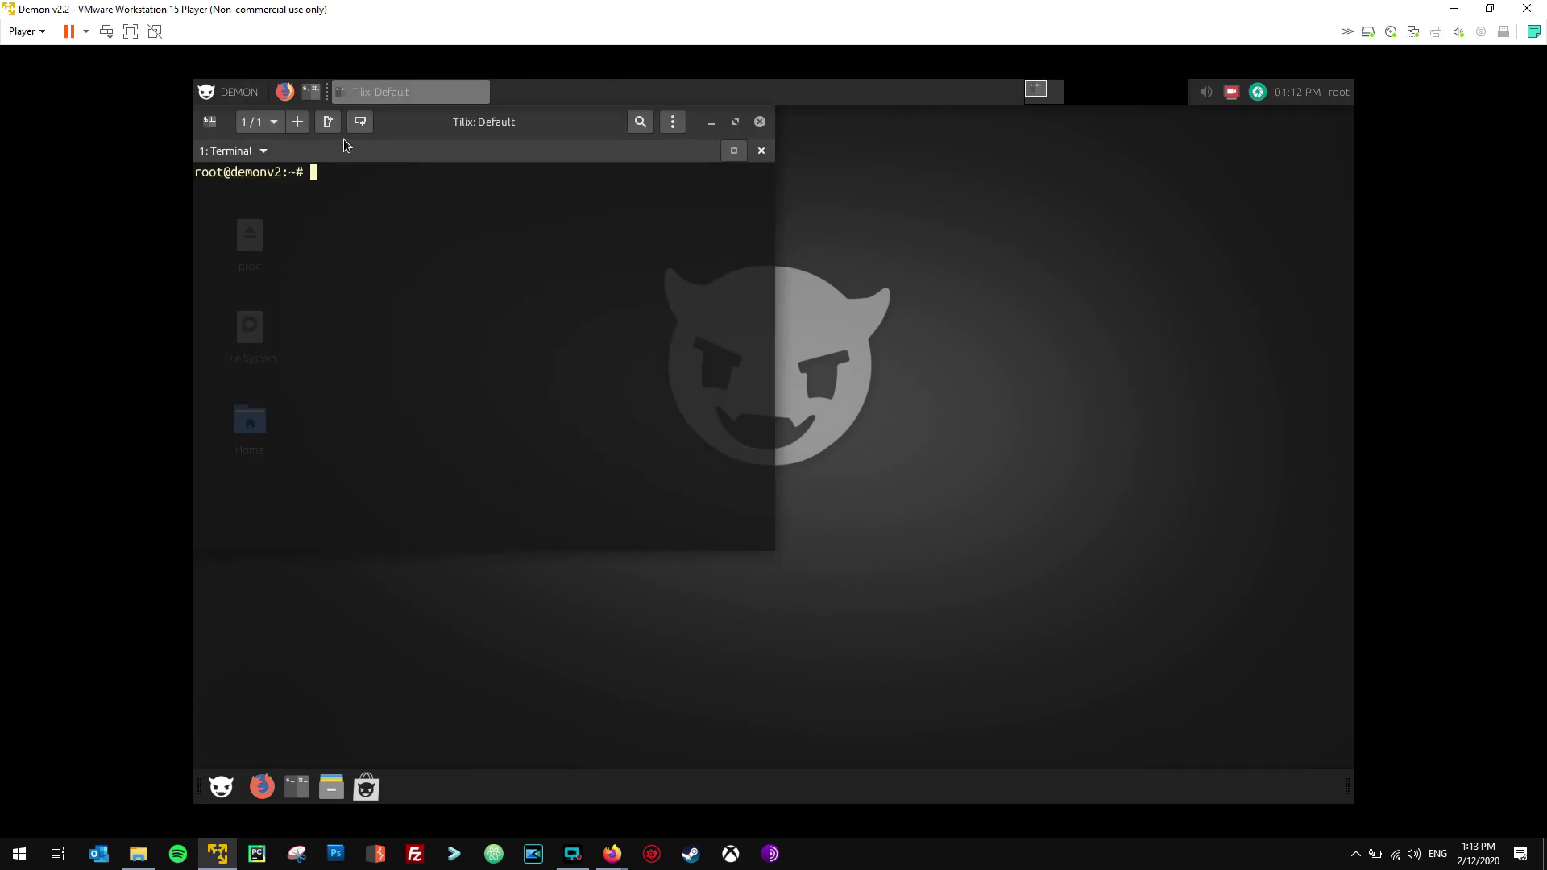
Center the terminal and run ifconfig to list the network interfaces.
{"action": "left_click_drag", "start_coordinate": [408, 127], "coordinate": [567, 195]}
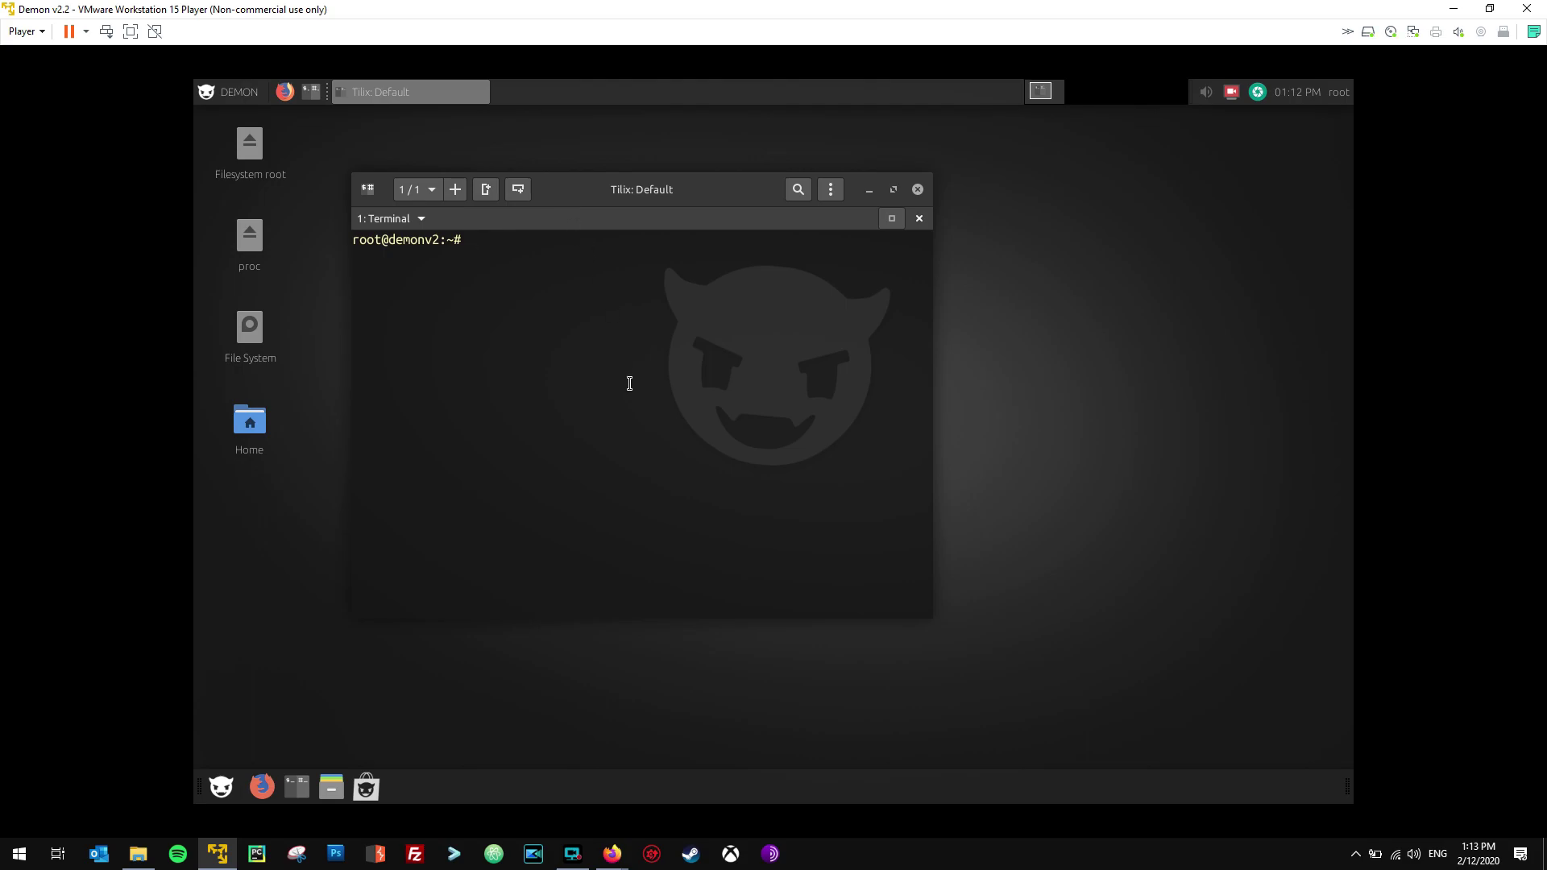
{"action": "type", "text": "ifconfig"}
{"action": "key", "text": "Return"}
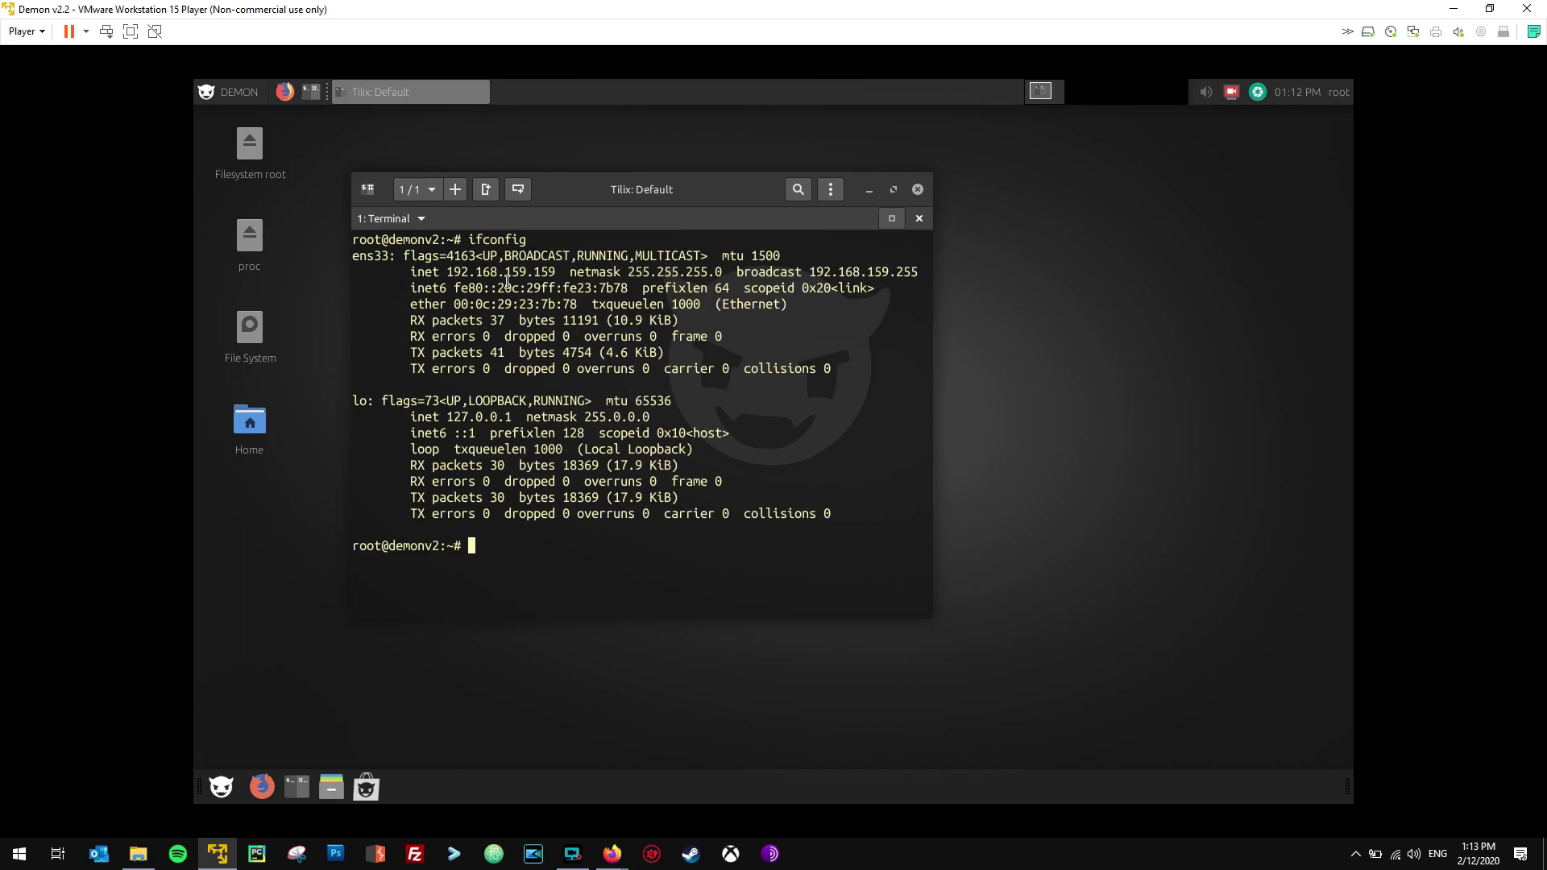
Copy the guest IP address 192.168.159.159 from the ifconfig output.
{"action": "double_click", "coordinate": [506, 274]}
{"action": "right_click", "coordinate": [506, 275]}
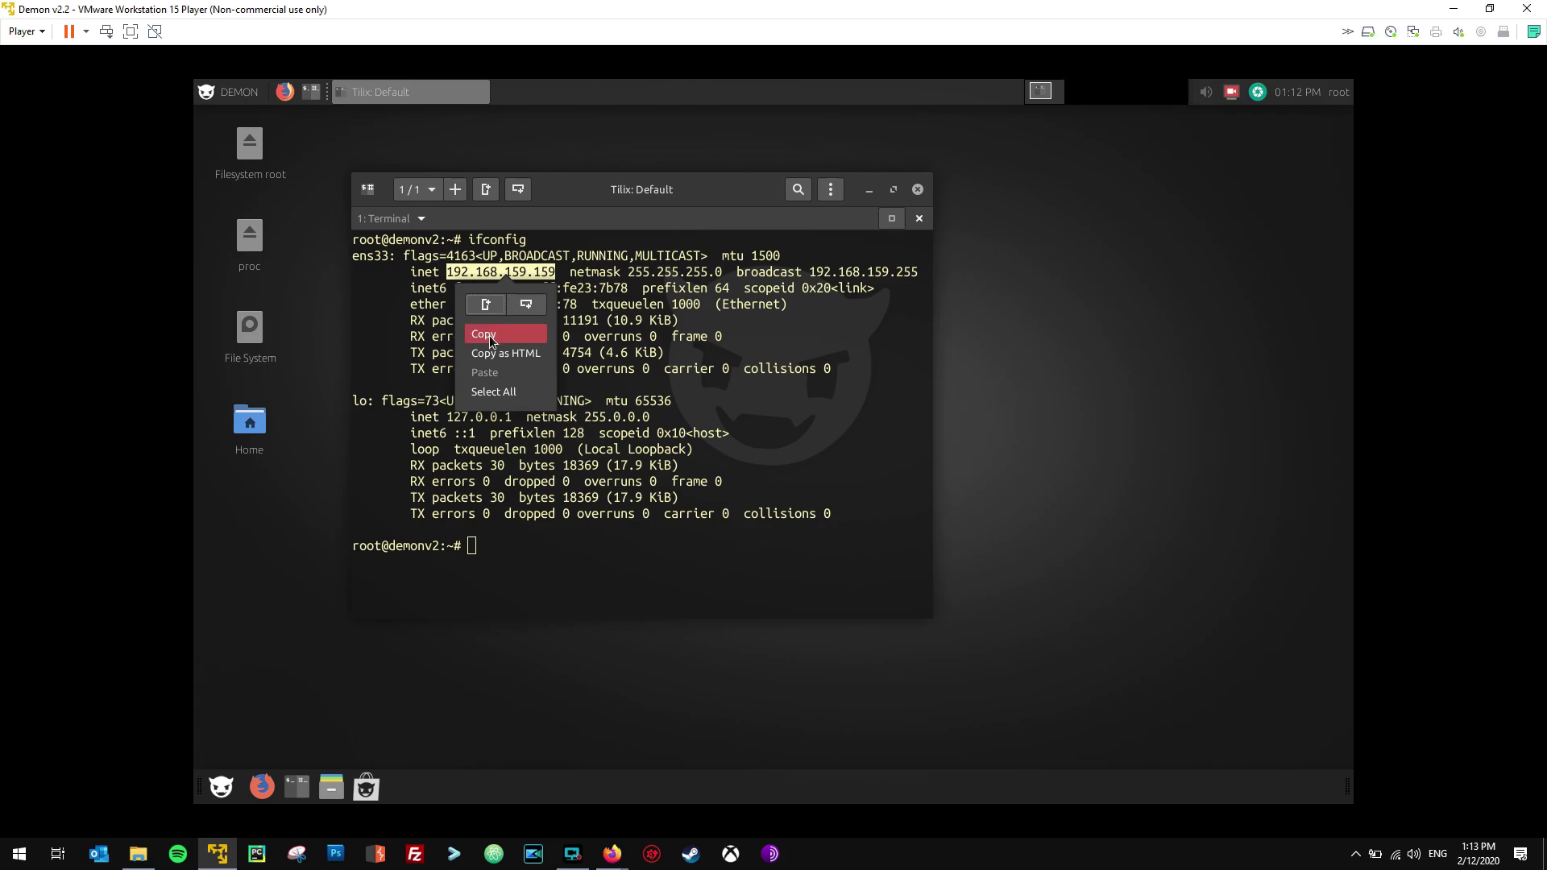
{"action": "left_click", "coordinate": [490, 335]}
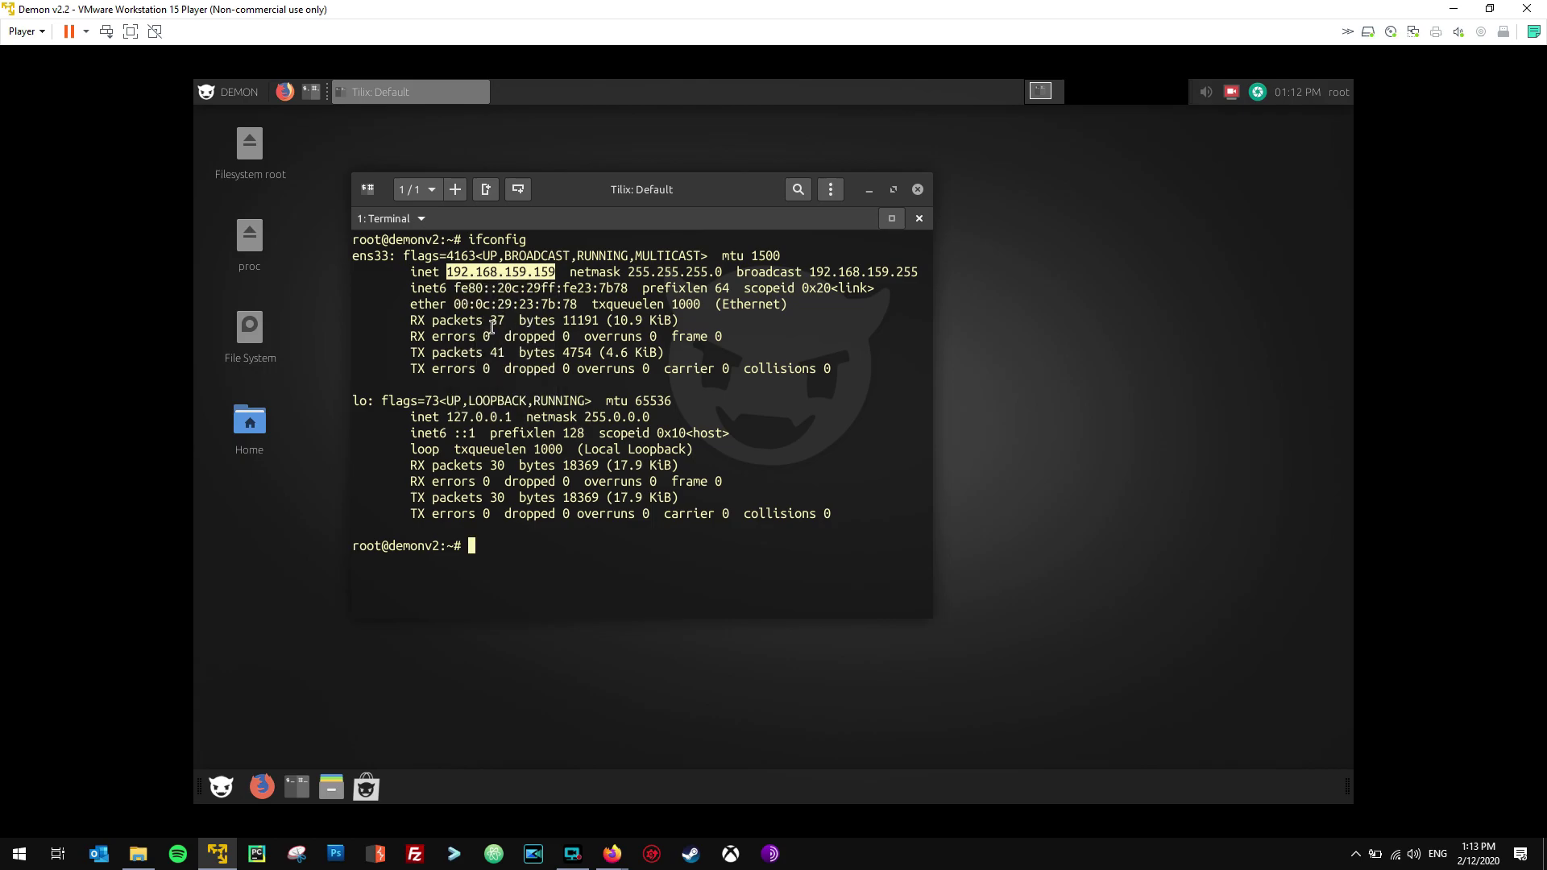
{"action": "left_click", "coordinate": [536, 328]}
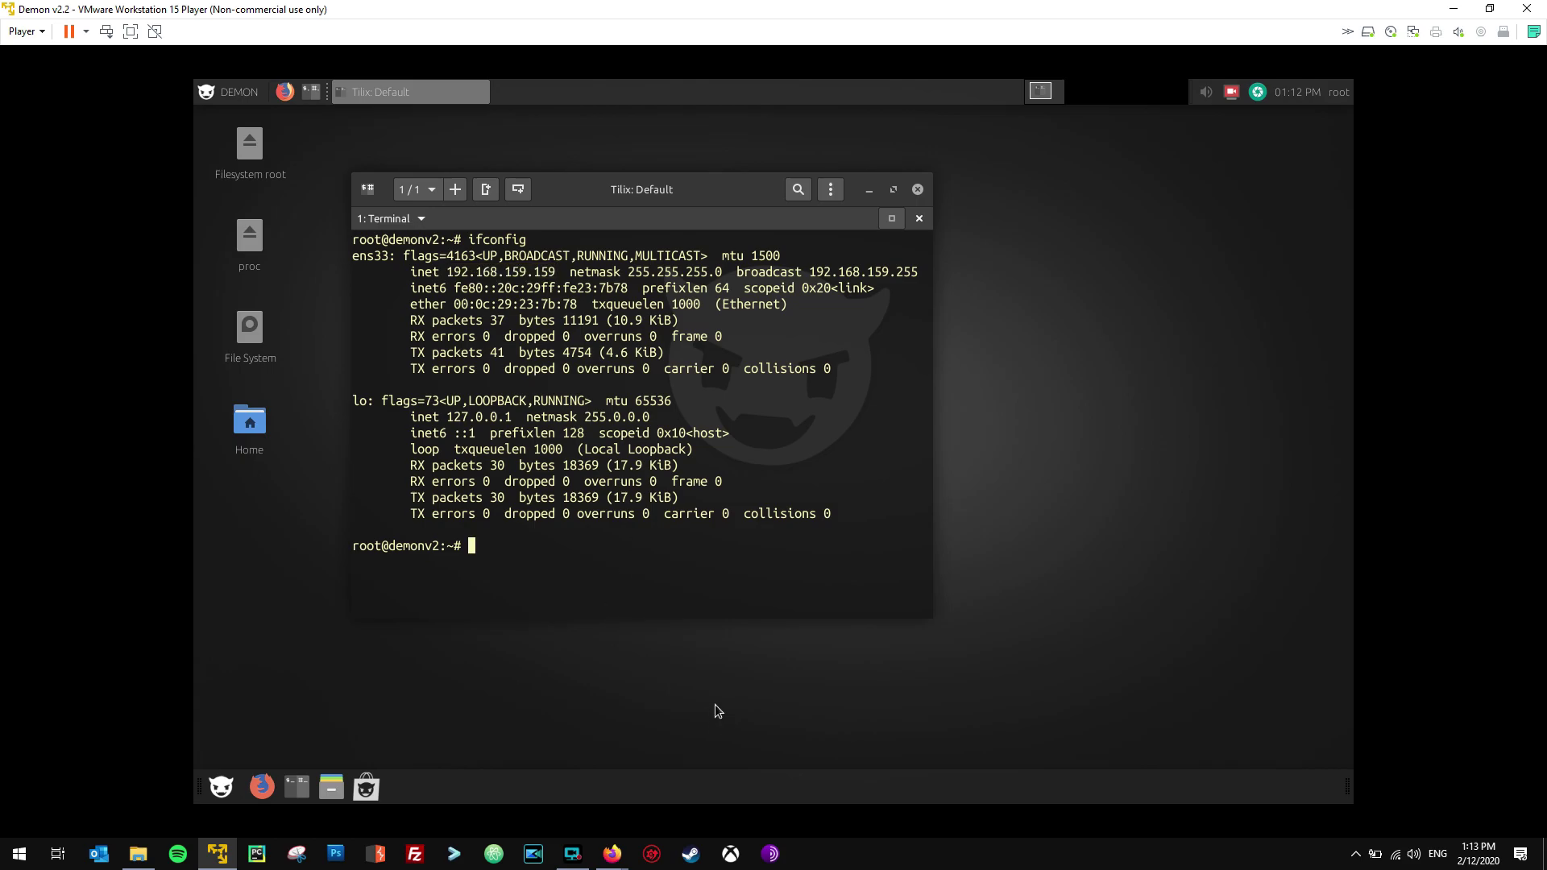
{"action": "left_click", "coordinate": [927, 863]}
Paste 192.168.159.159 into a new Notepad note, then minimize Notepad.
{"action": "key", "text": "super"}
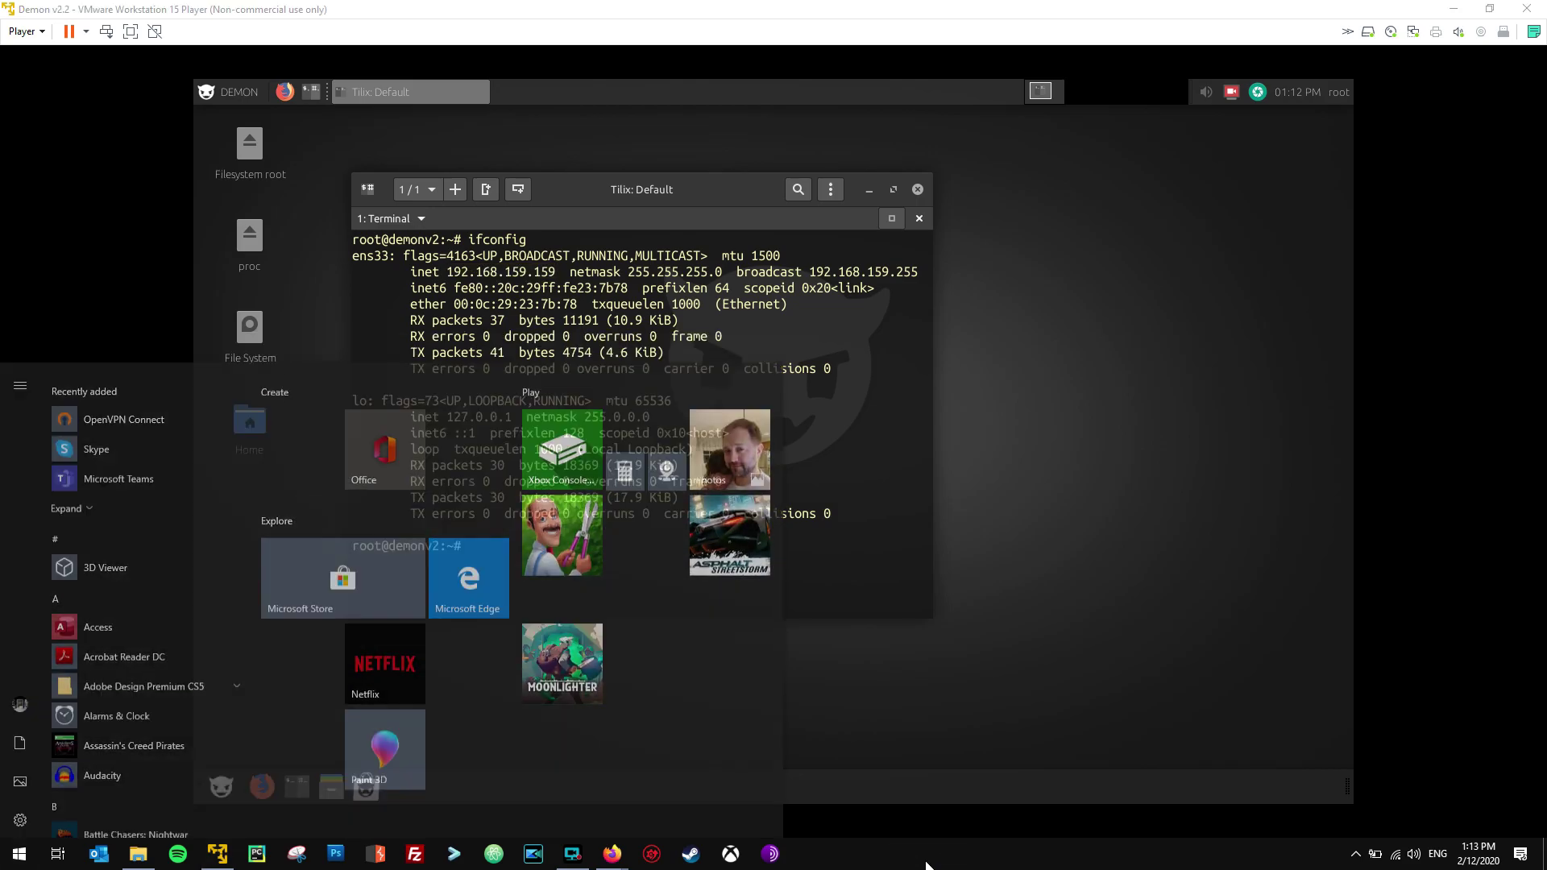
{"action": "type", "text": "notepad"}
{"action": "key", "text": "Return"}
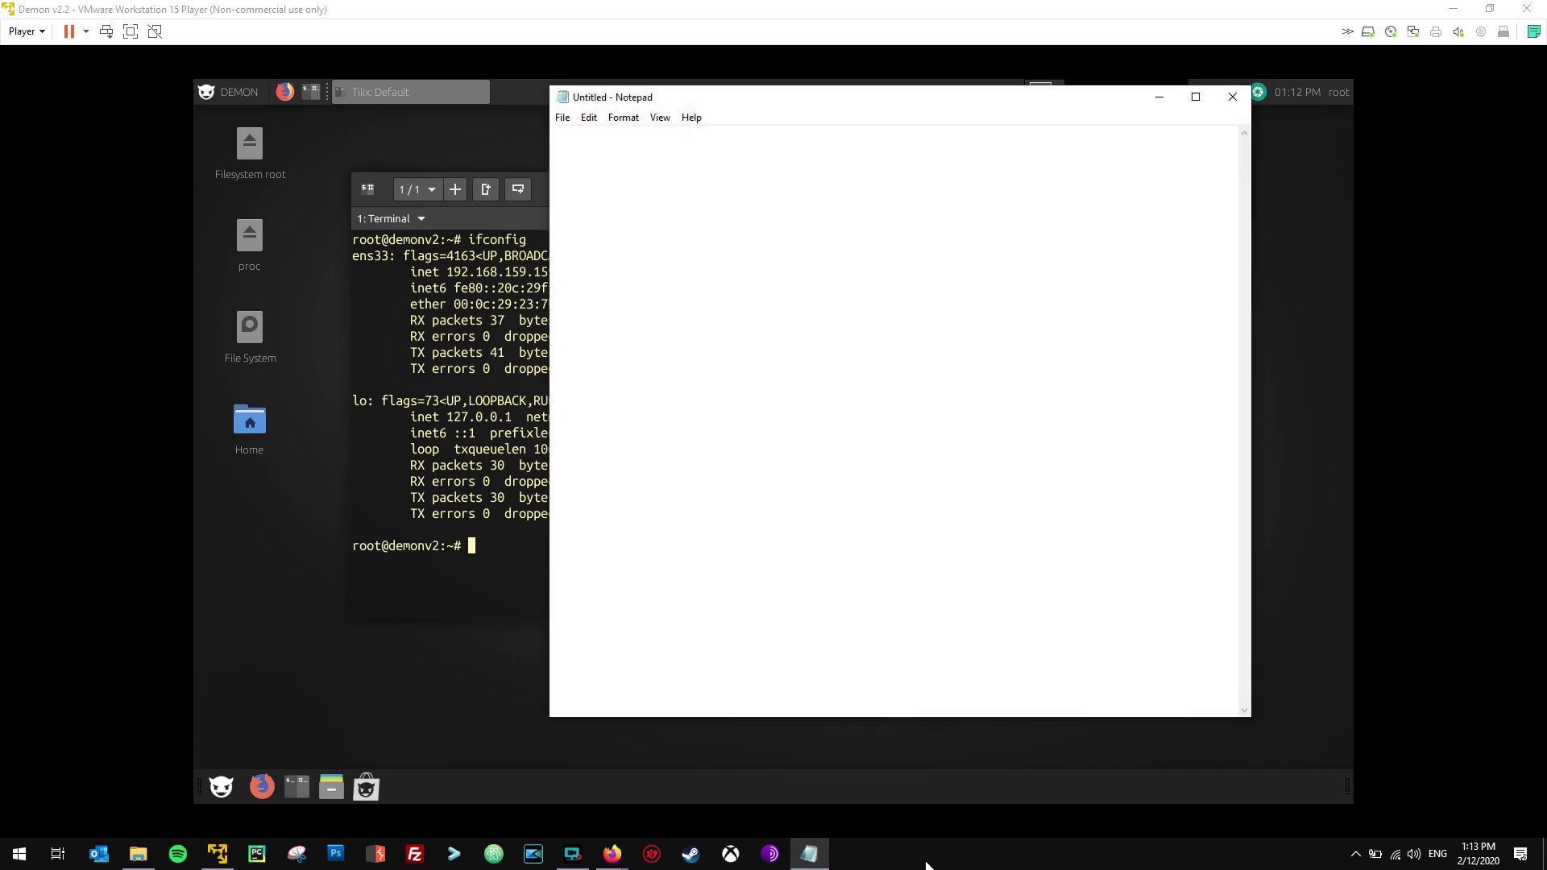
{"action": "left_click", "coordinate": [726, 321]}
{"action": "right_click", "coordinate": [709, 199]}
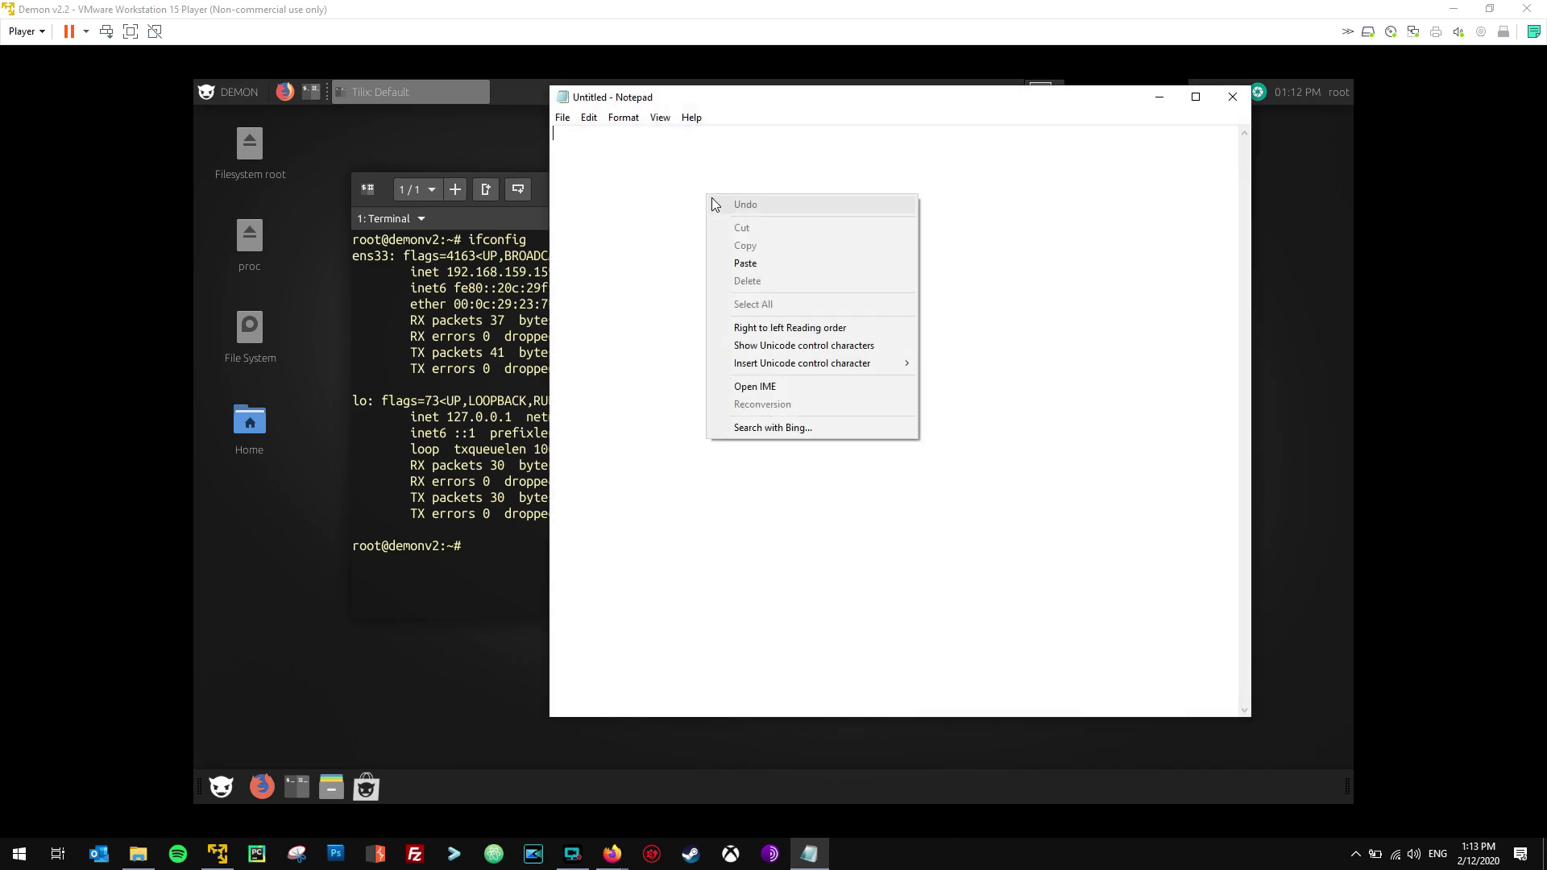
{"action": "left_click", "coordinate": [750, 263]}
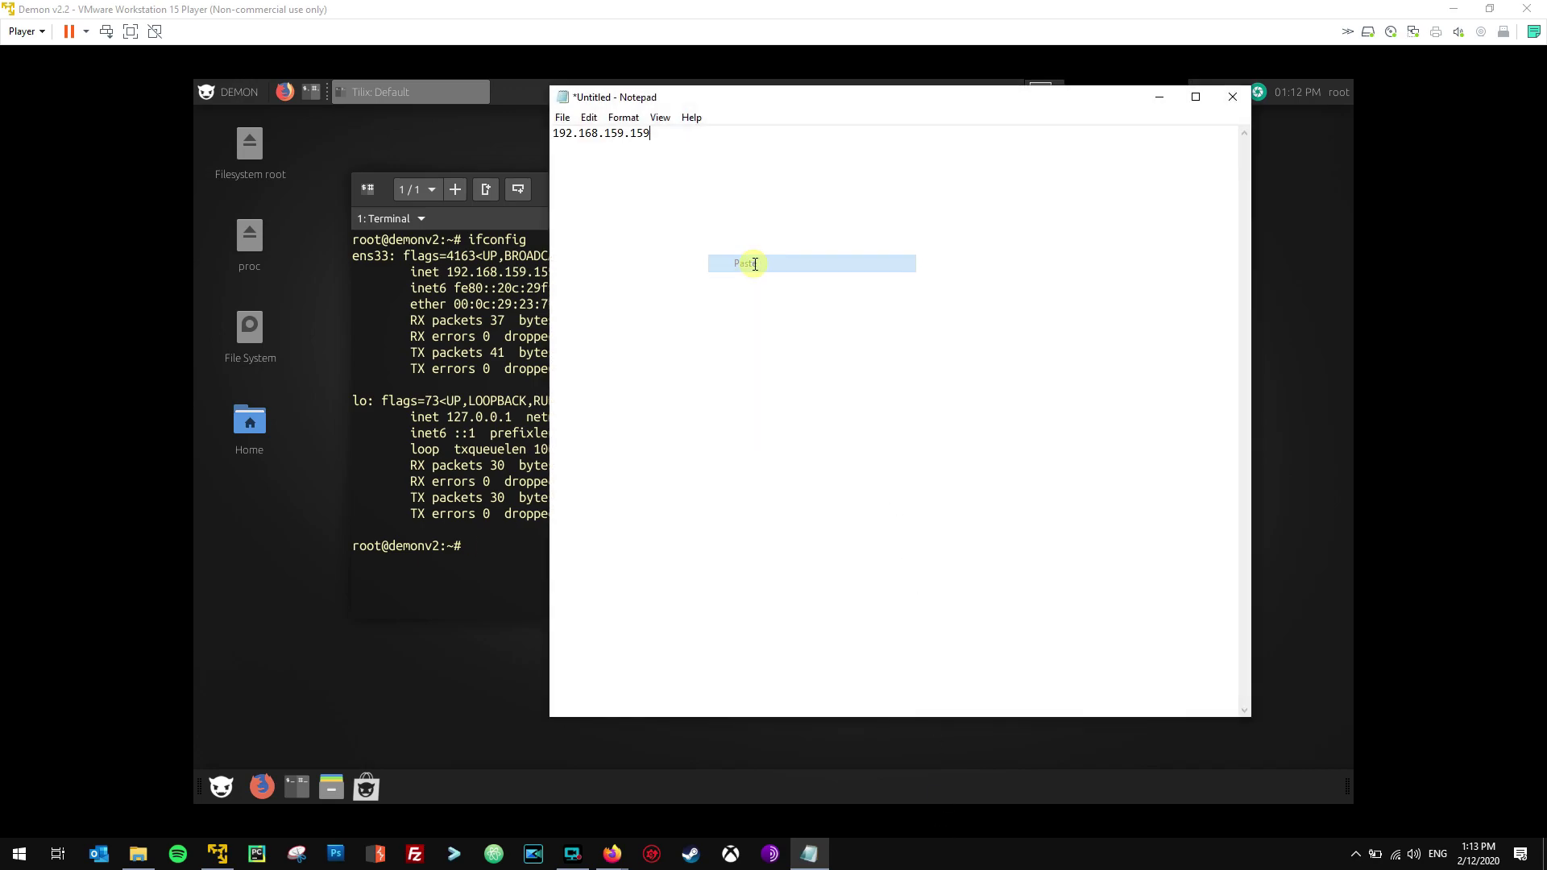
{"action": "left_click", "coordinate": [1160, 97]}
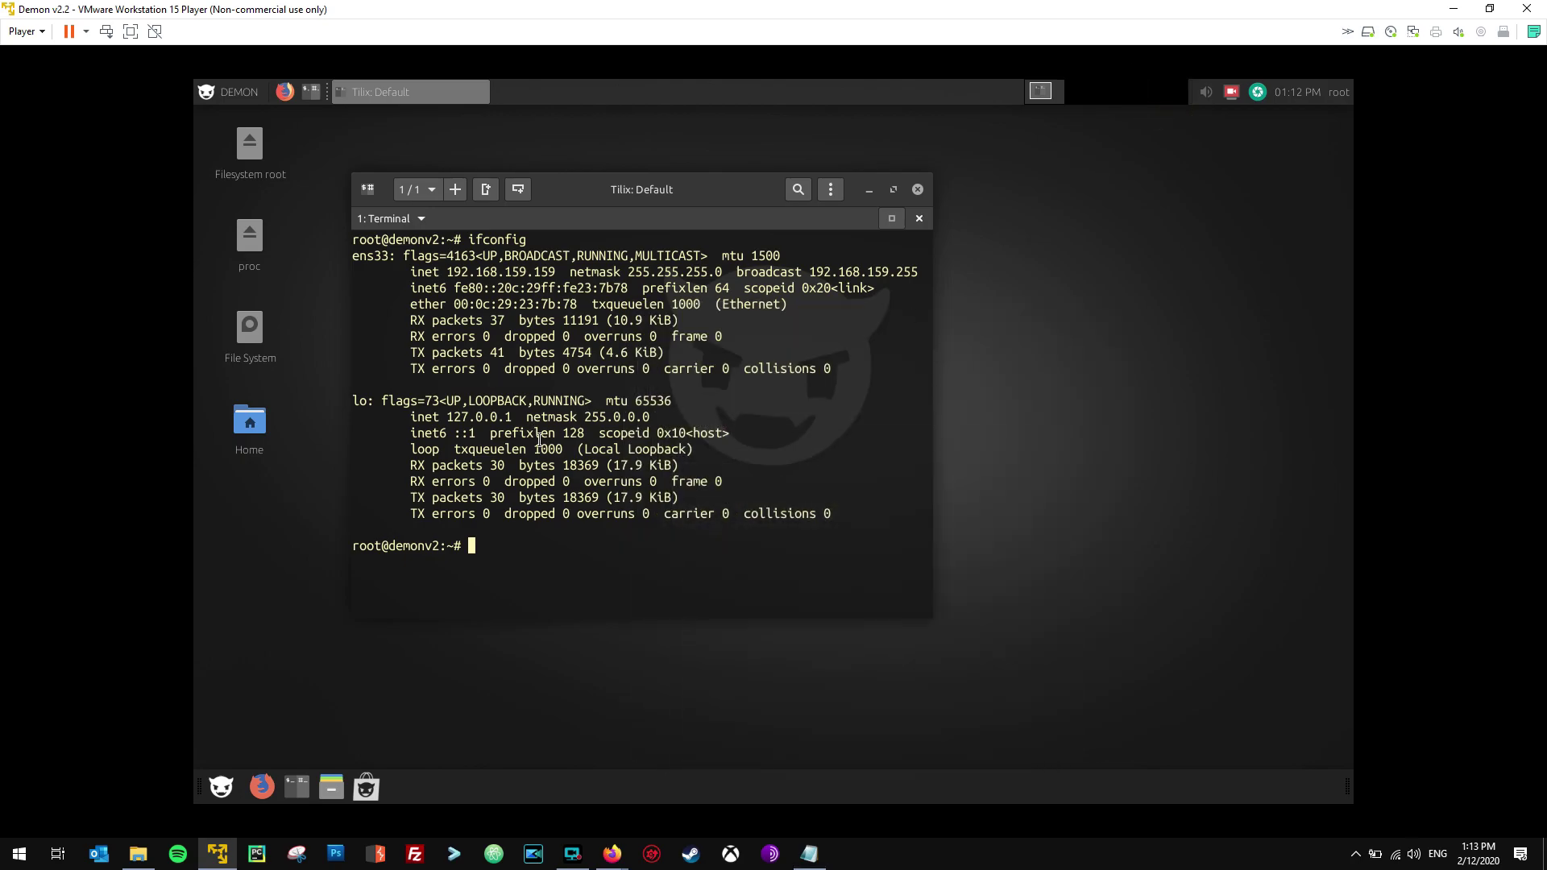
Re-maximize the VMware window, reposition Tilix, and clear the terminal with clear.
{"action": "double_click", "coordinate": [484, 13]}
{"action": "double_click", "coordinate": [594, 89]}
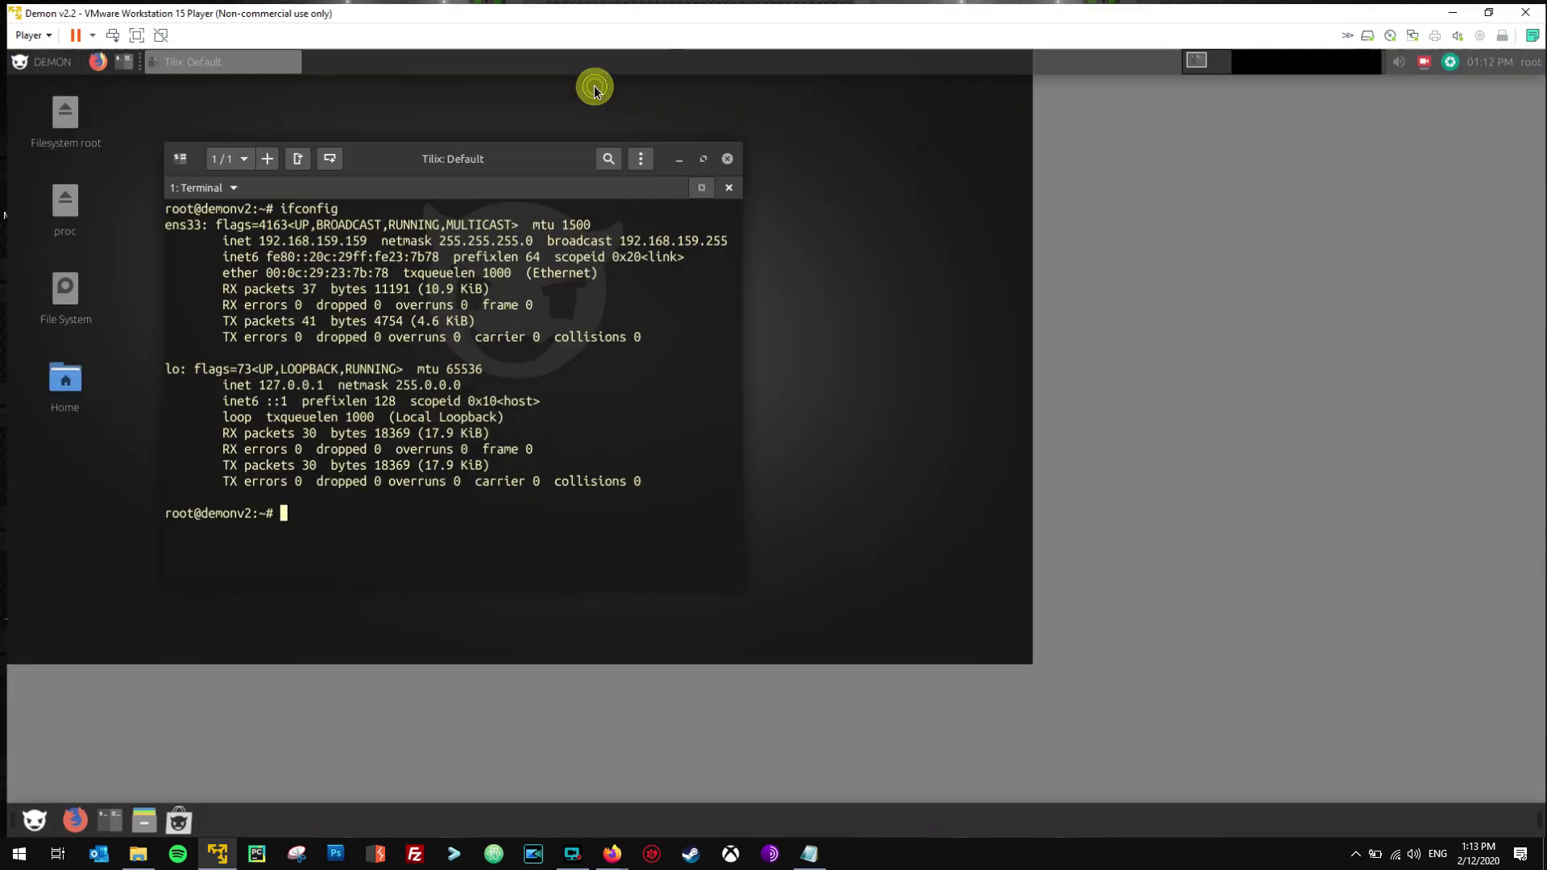
{"action": "left_click_drag", "start_coordinate": [487, 153], "coordinate": [467, 120]}
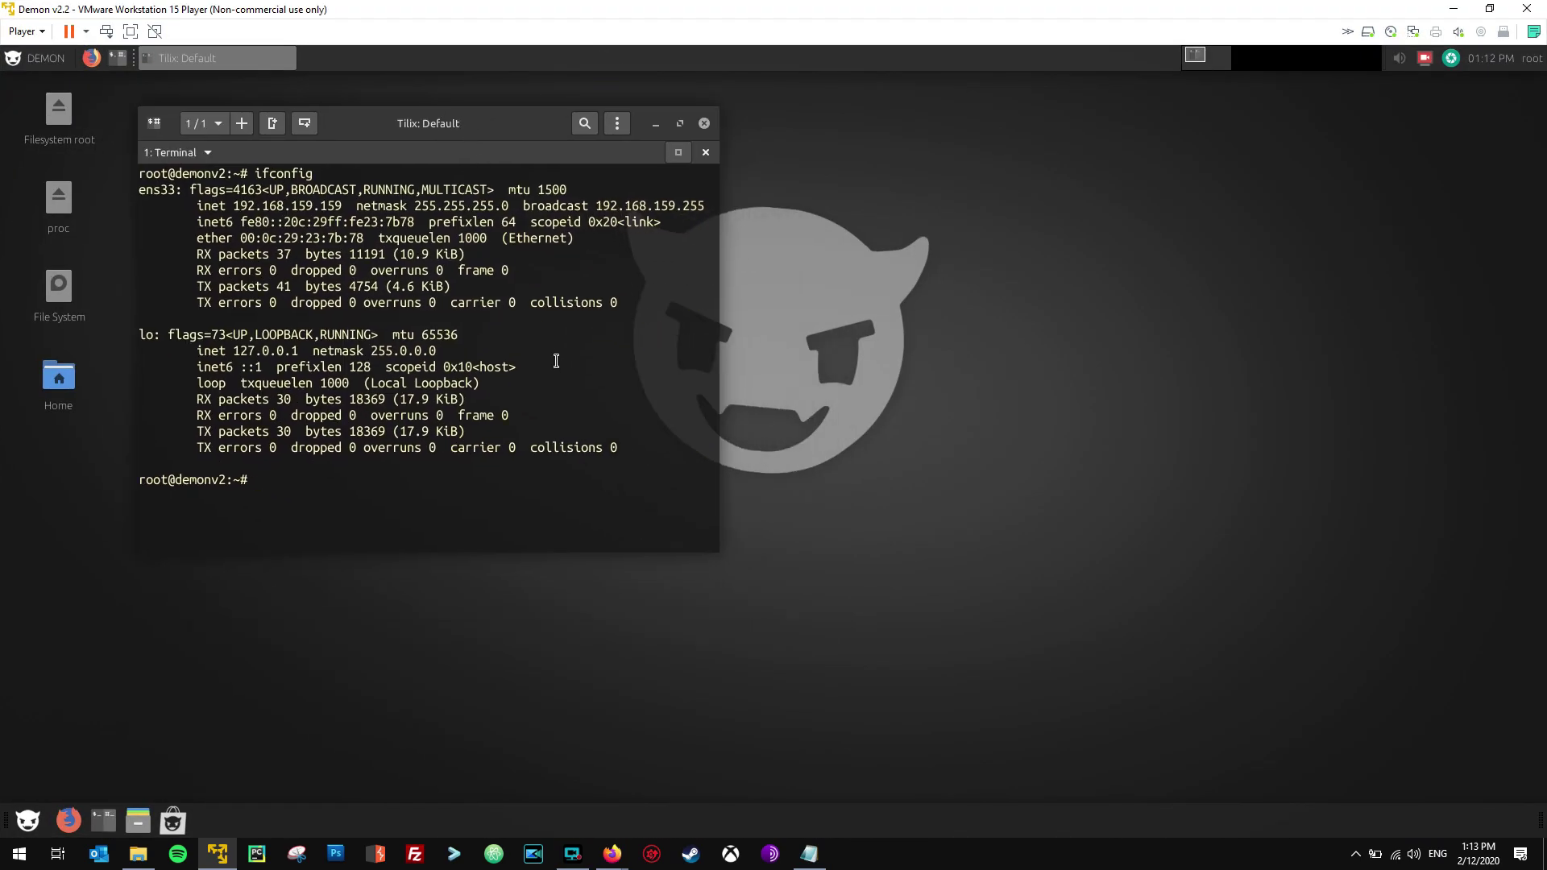
{"action": "type", "text": "clear"}
{"action": "key", "text": "Return"}
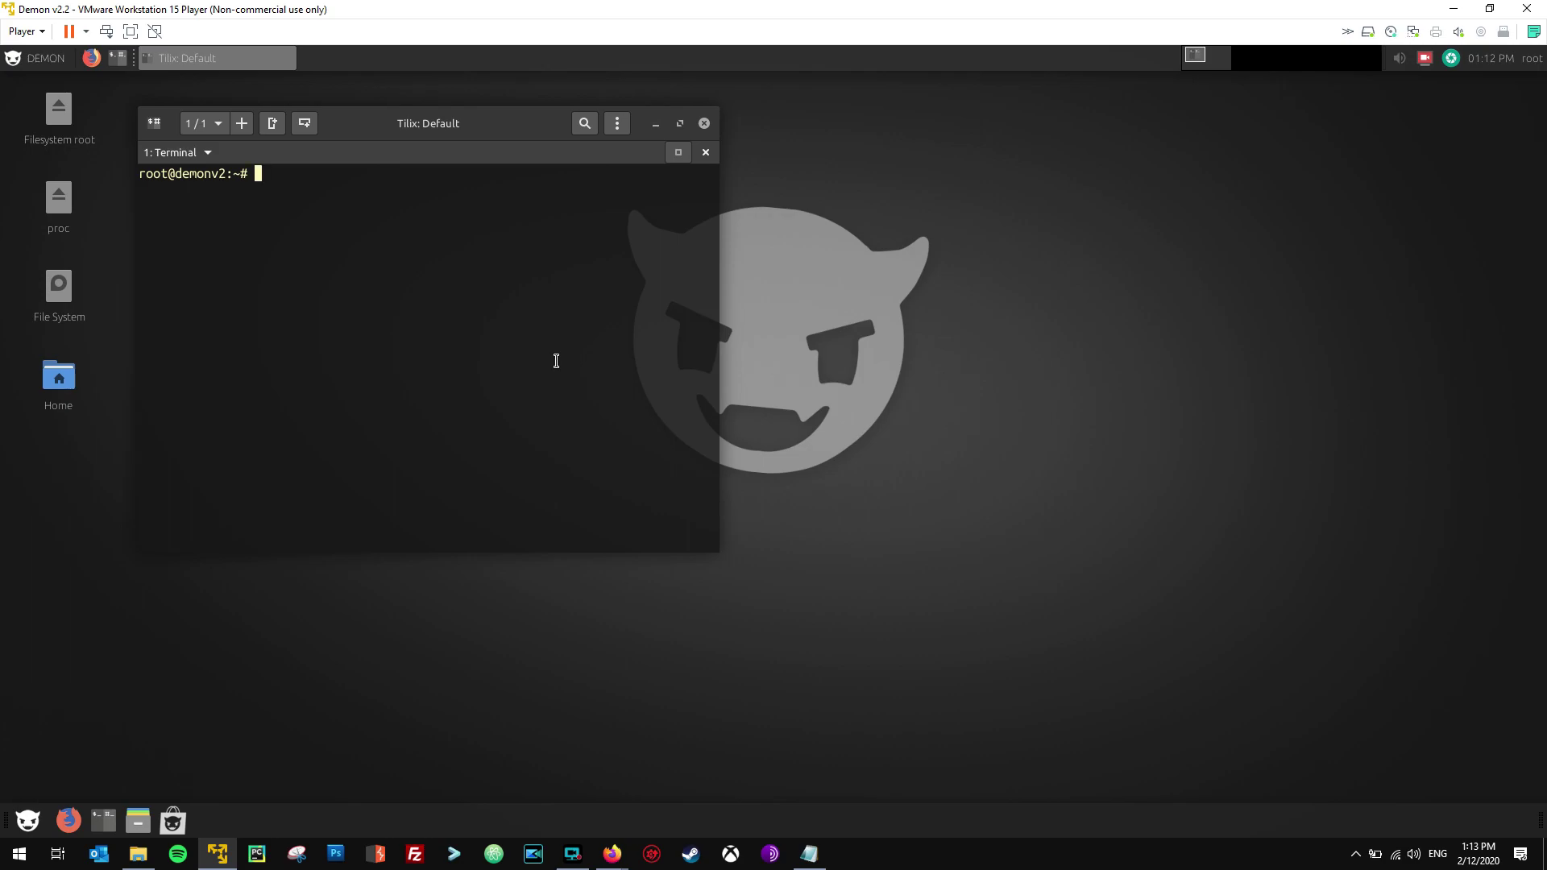
Change the root password with passwd, then close the Tilix terminal.
{"action": "type", "text": "passwd"}
{"action": "key", "text": "Return"}
{"action": "key", "text": "Return"}
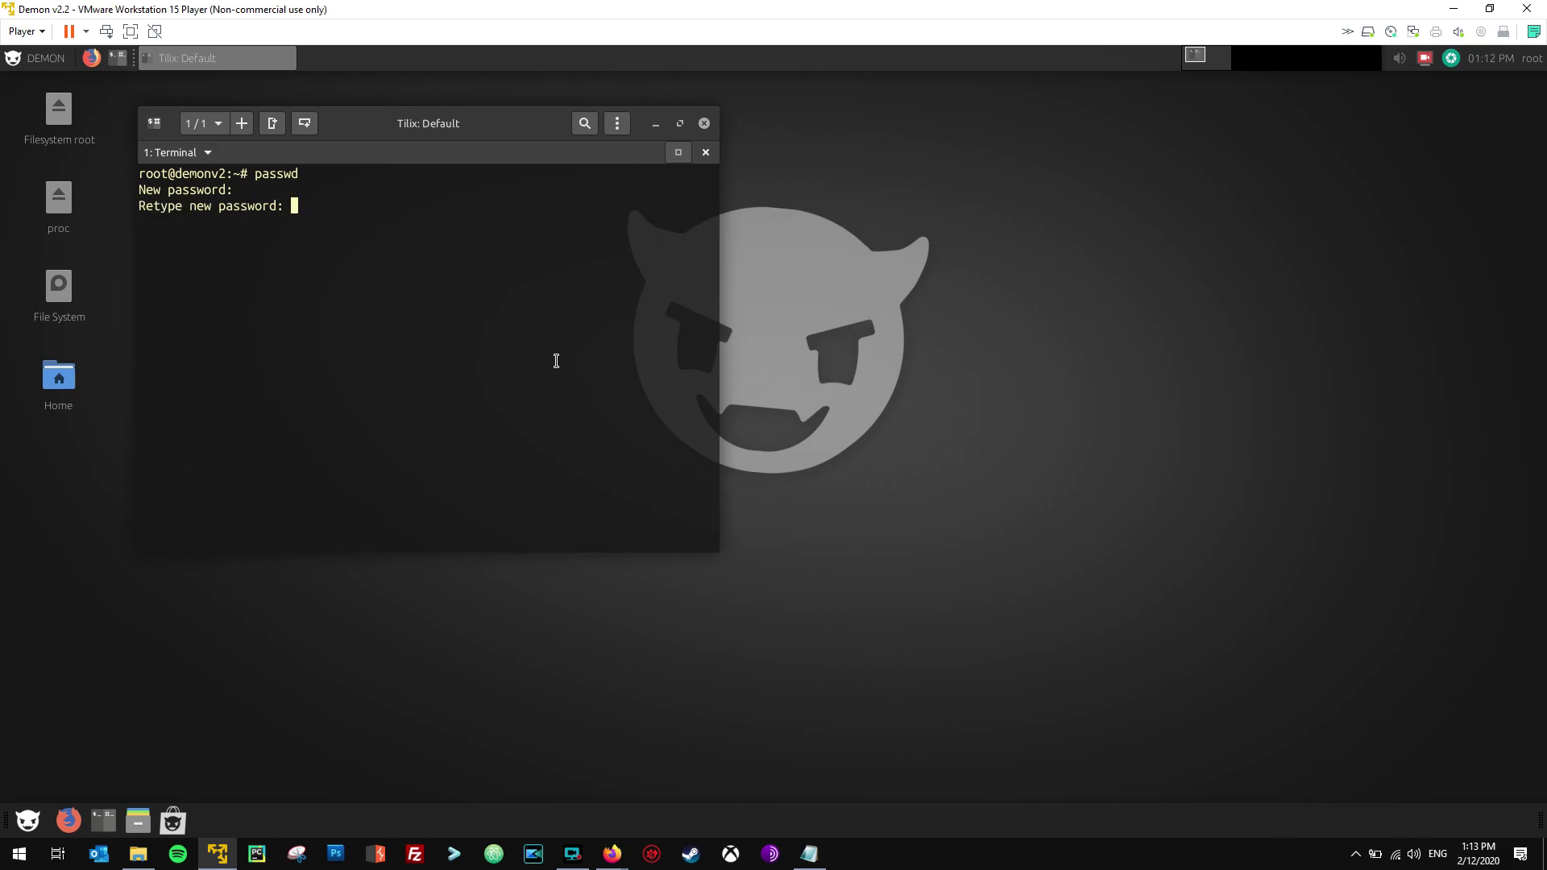
{"action": "key", "text": "Return"}
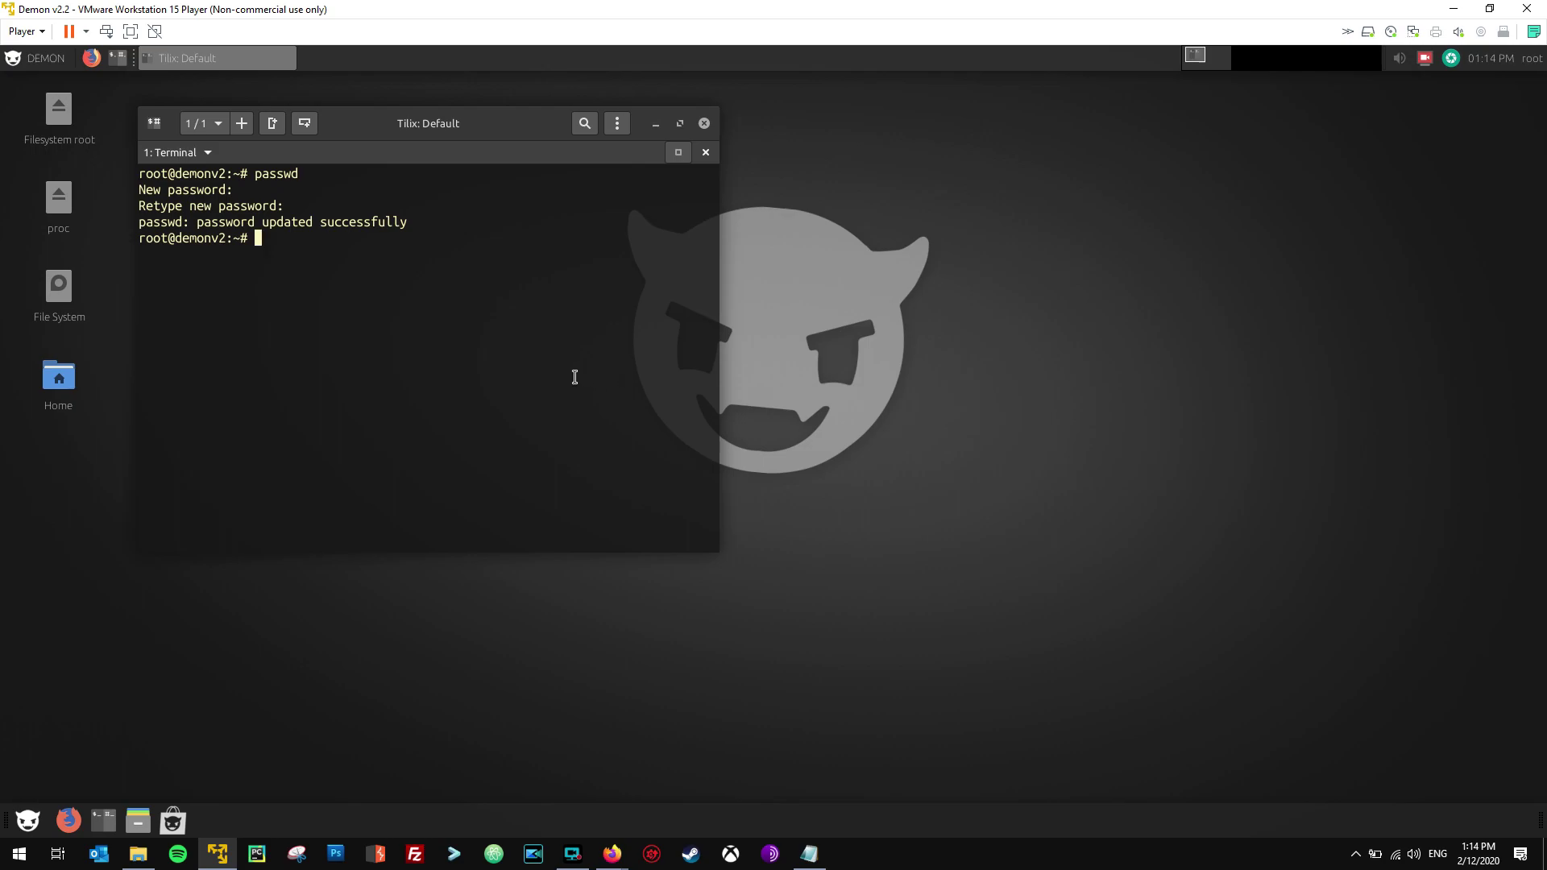
{"action": "left_click_drag", "start_coordinate": [481, 131], "coordinate": [509, 150]}
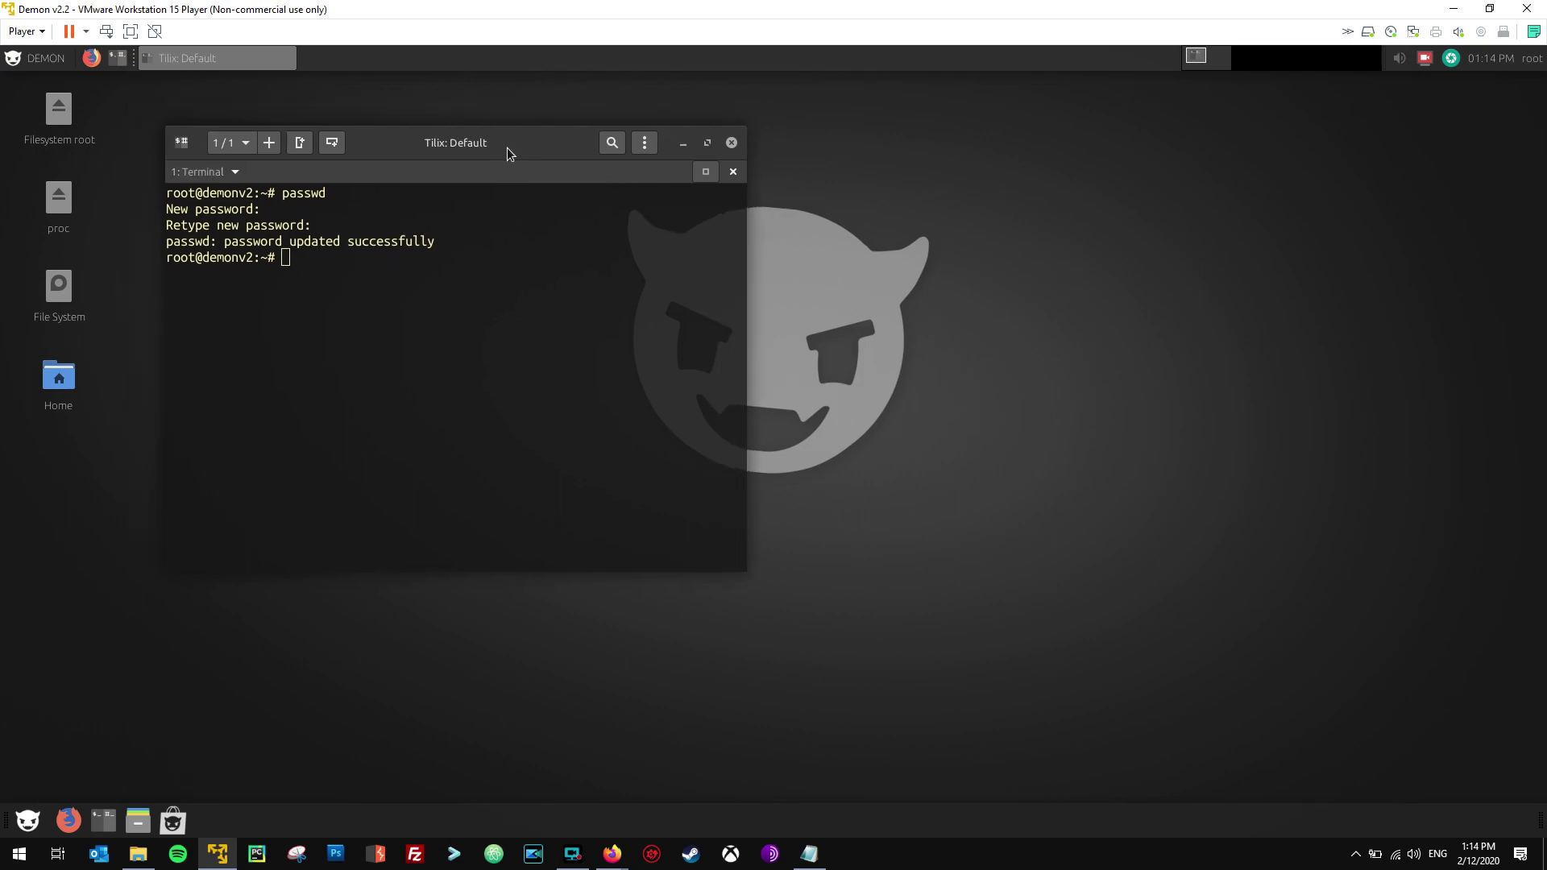
{"action": "left_click", "coordinate": [732, 145]}
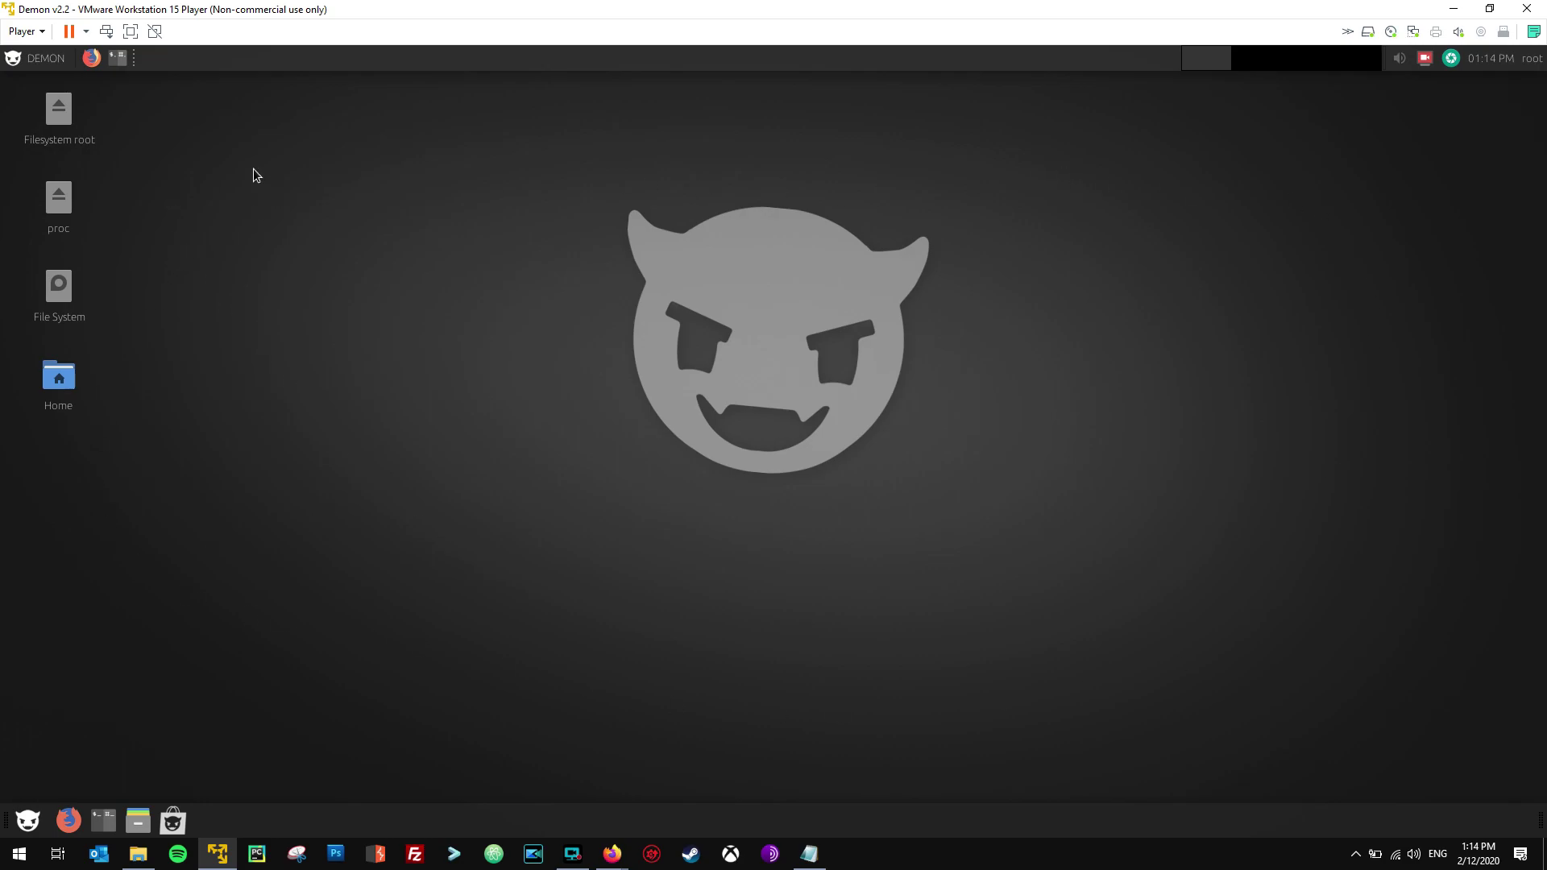
{"action": "left_click", "coordinate": [46, 63]}
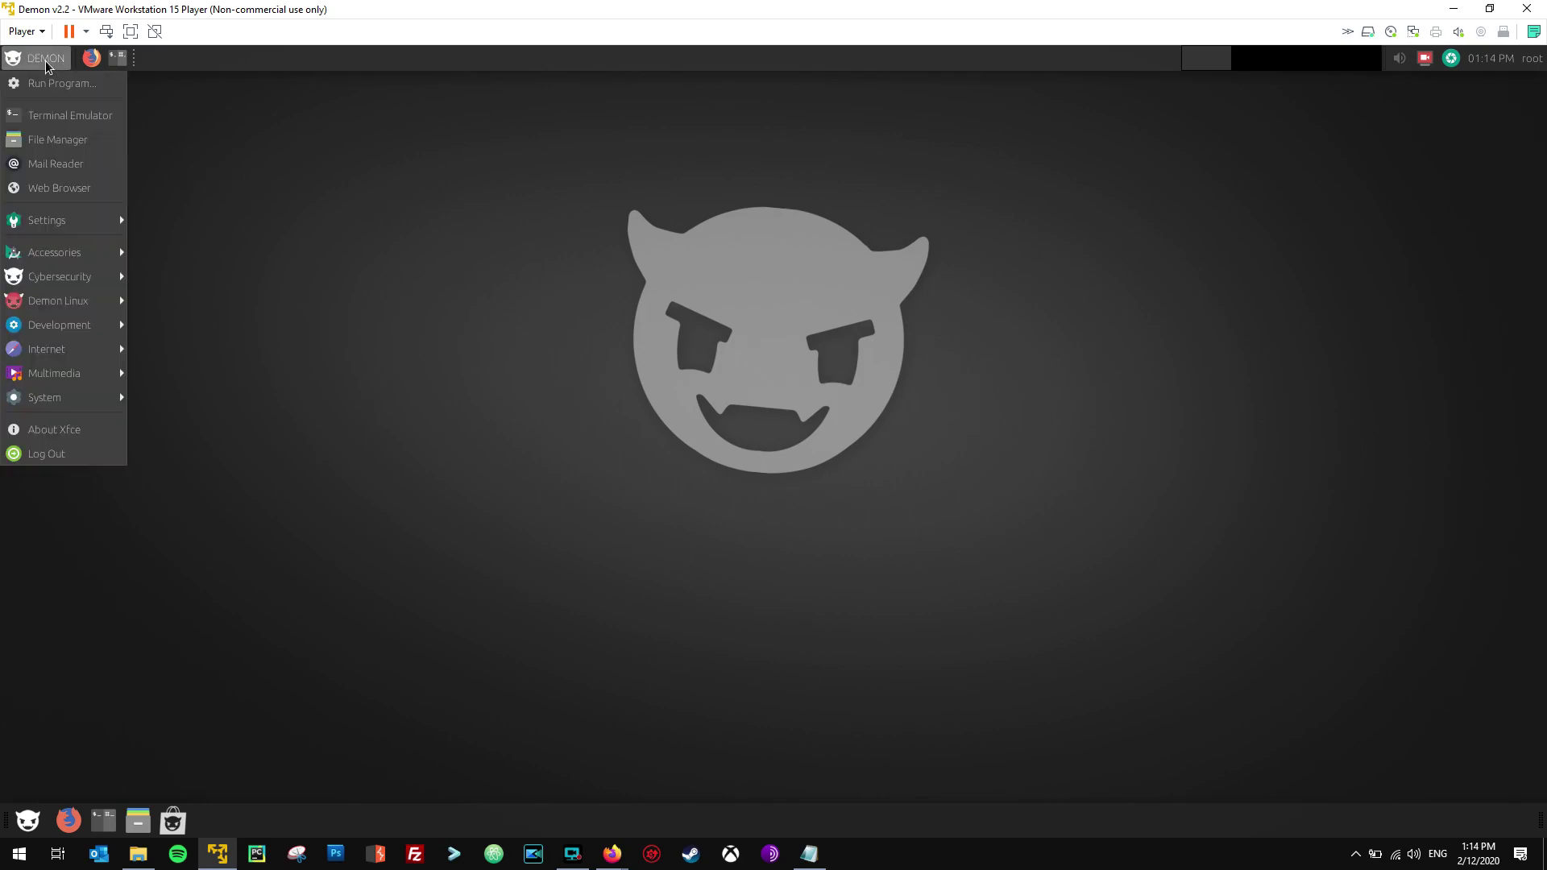
{"action": "mouse_move", "coordinate": [63, 282]}
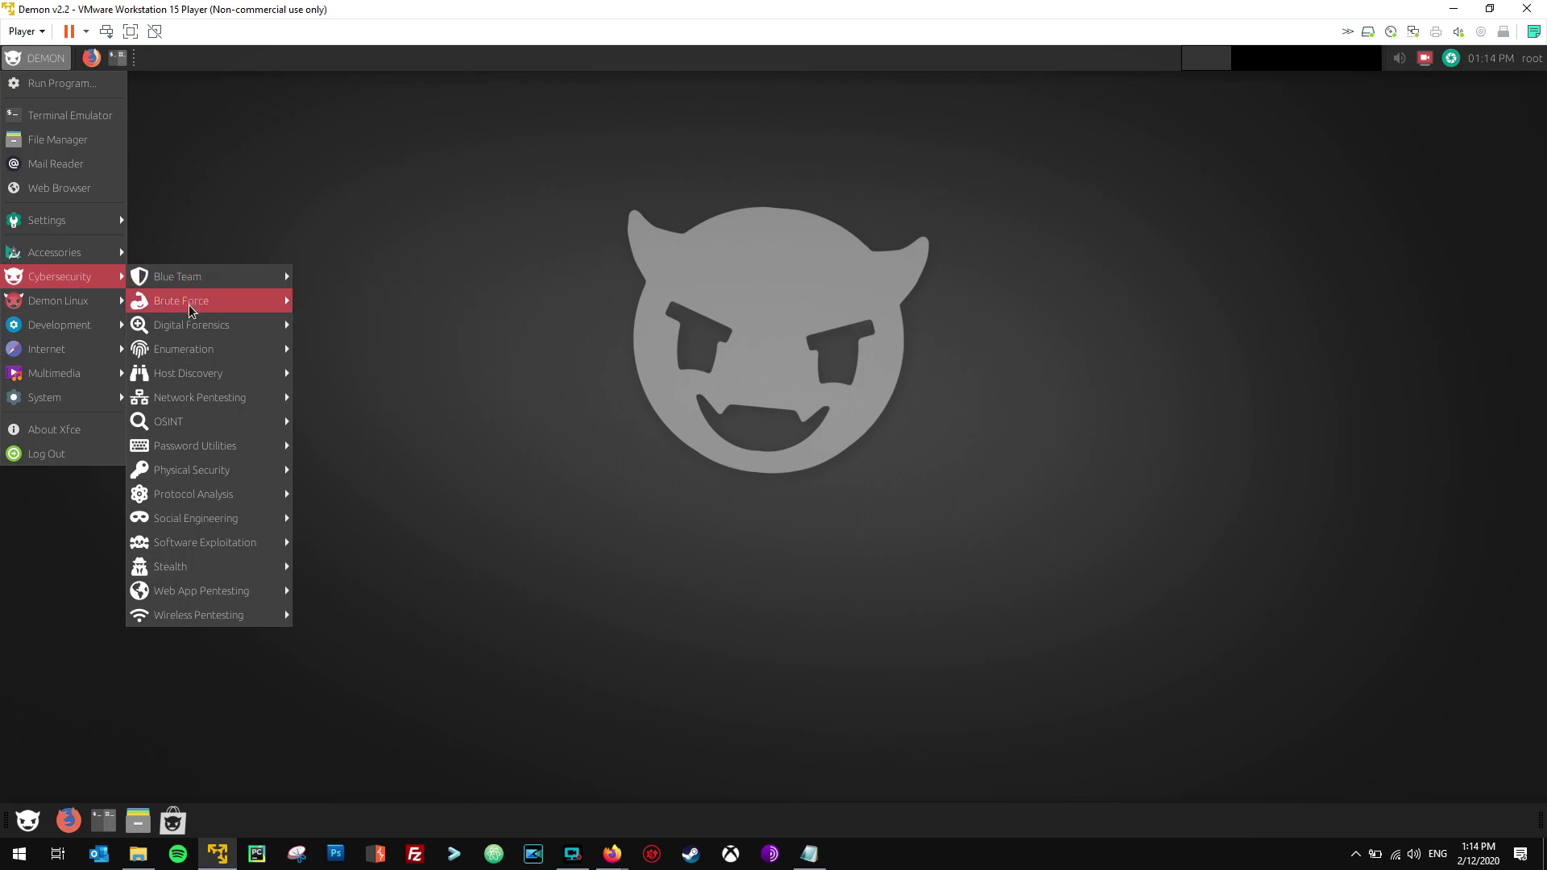
{"action": "mouse_move", "coordinate": [185, 430]}
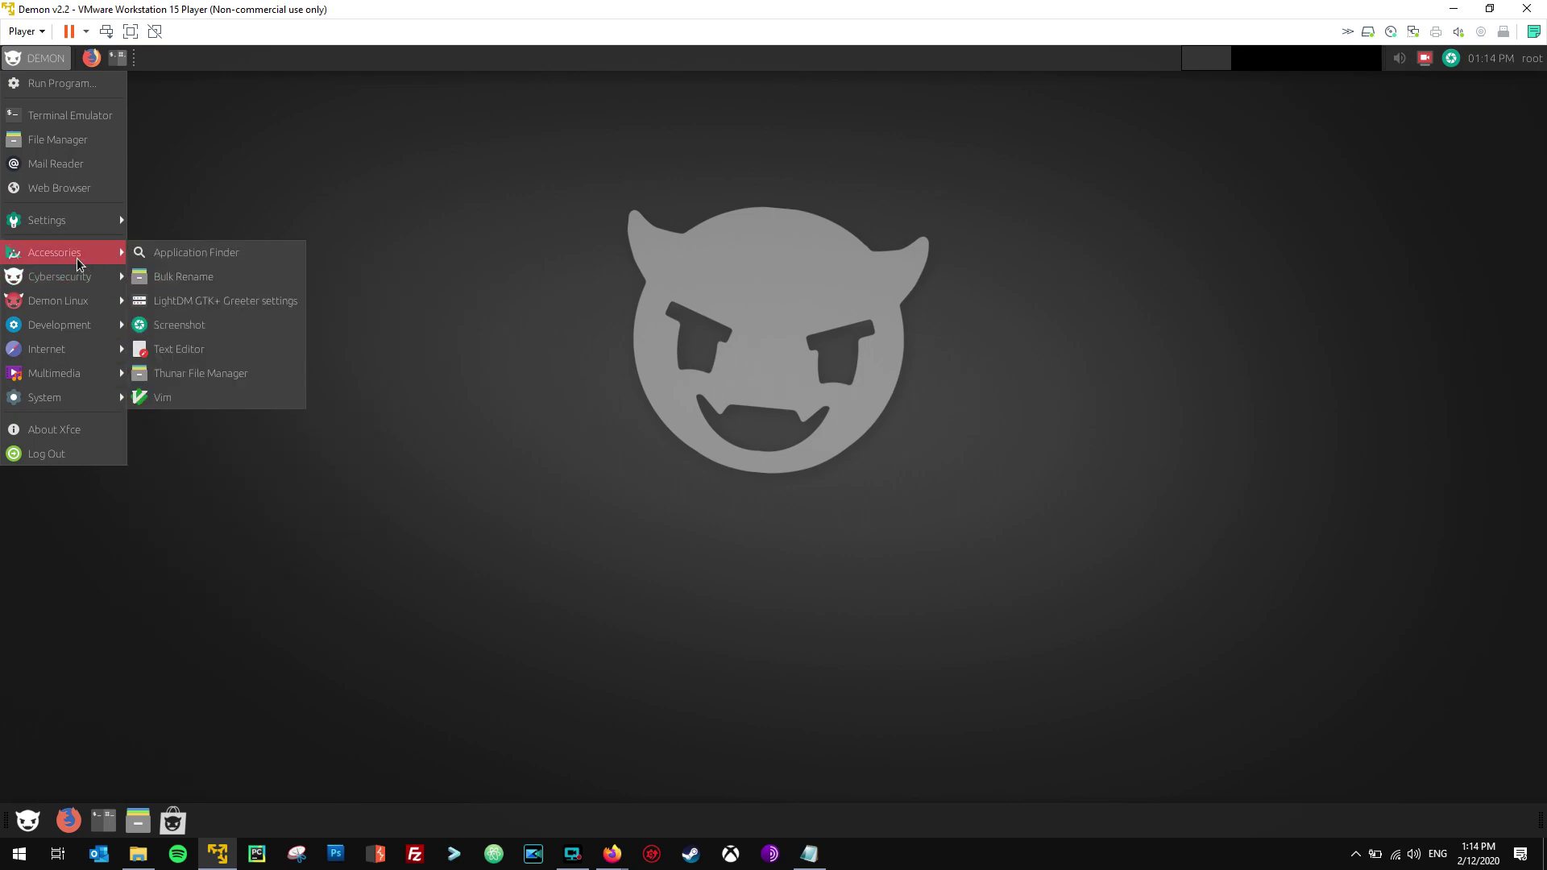
{"action": "mouse_move", "coordinate": [91, 312]}
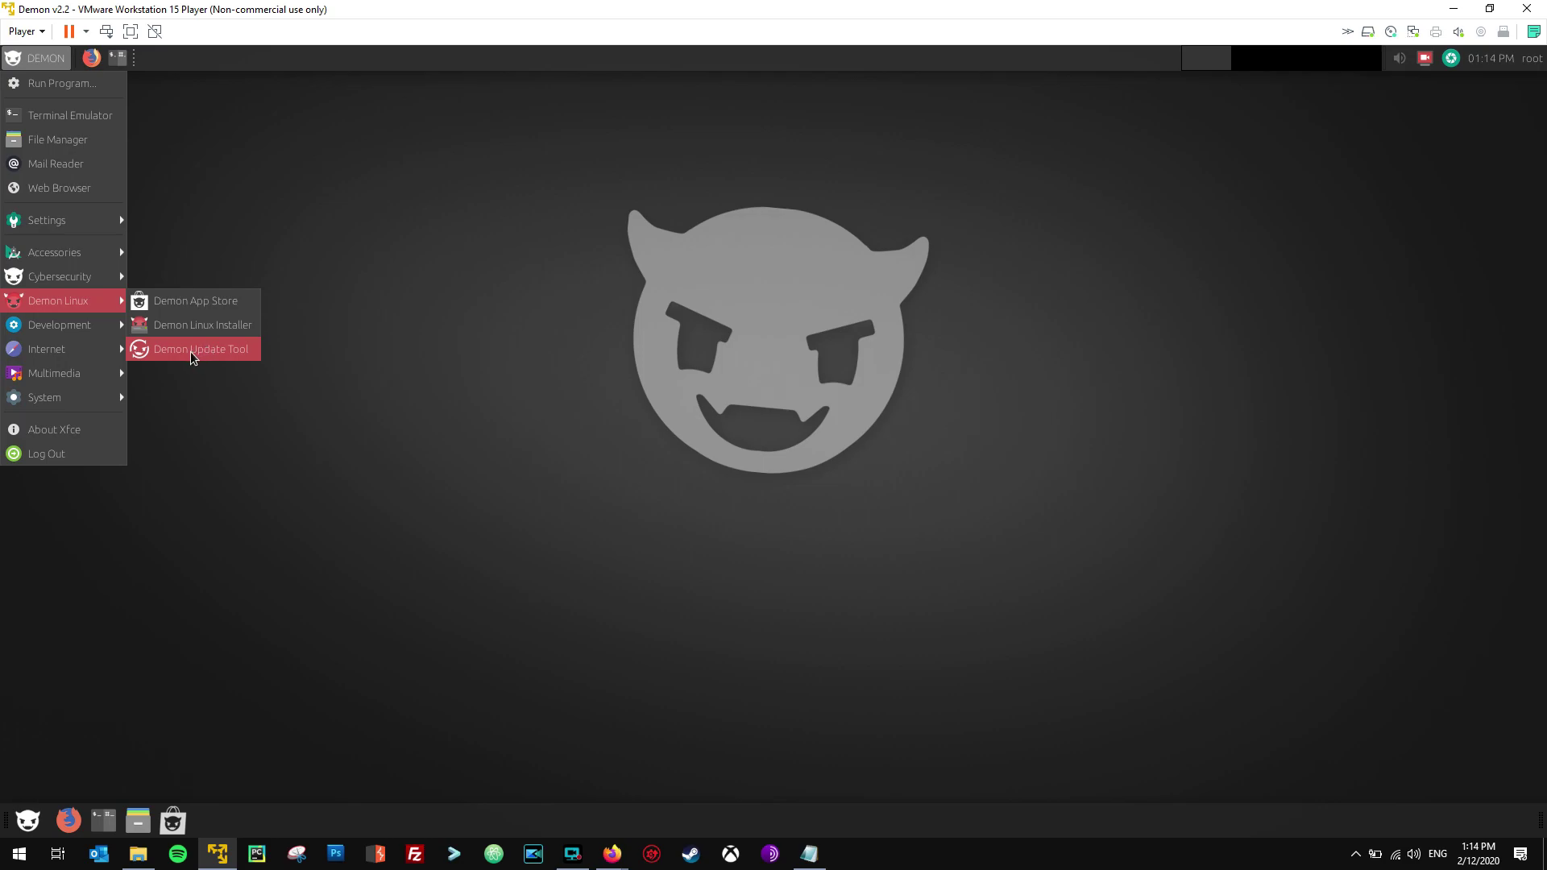
{"action": "mouse_move", "coordinate": [94, 257]}
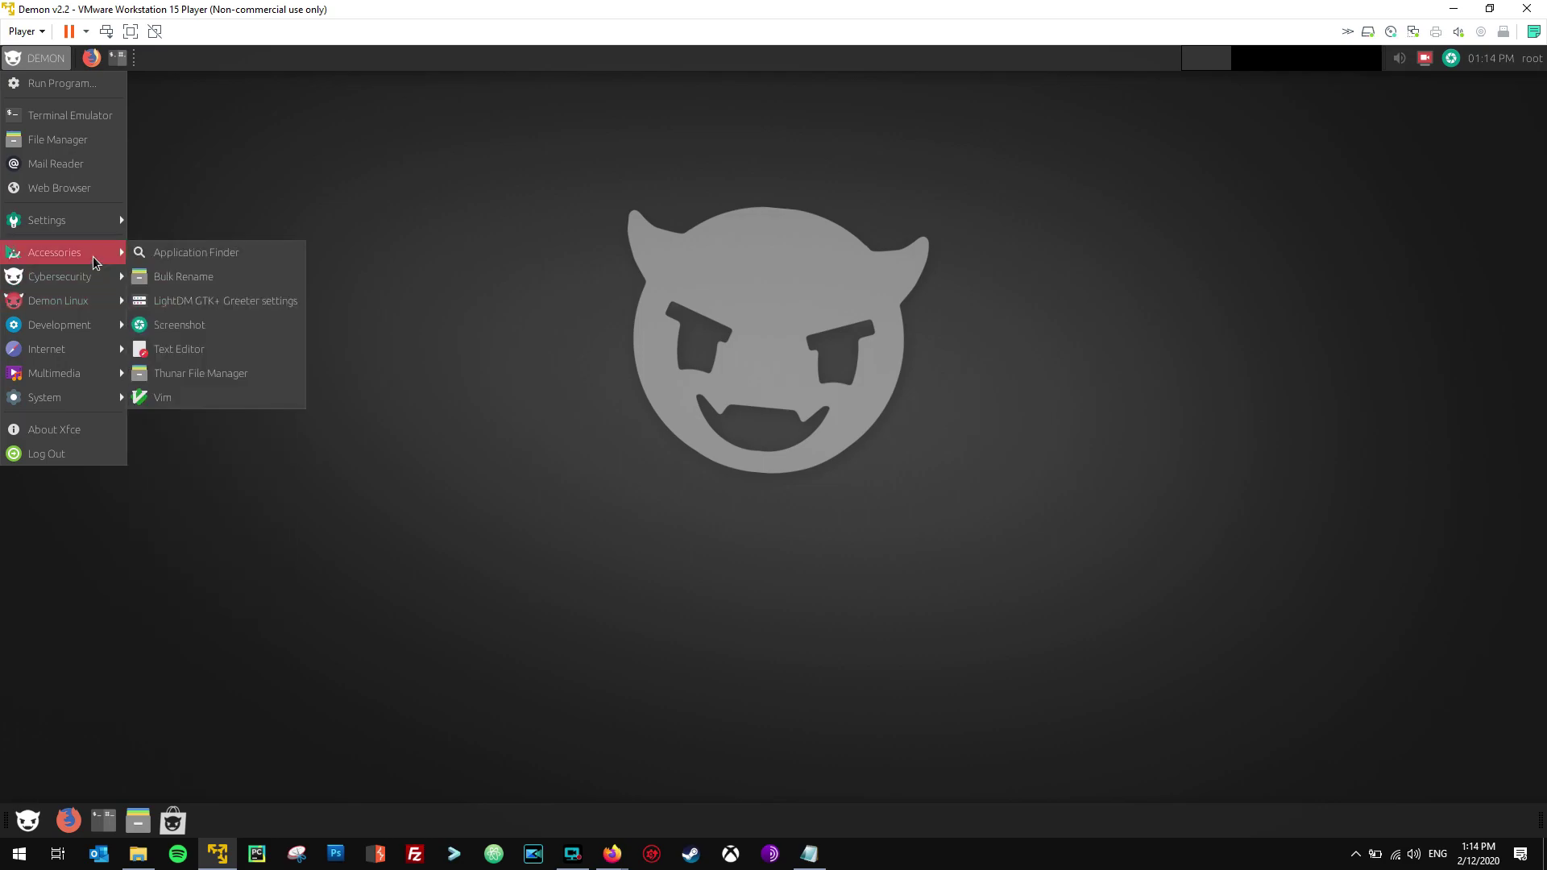
{"action": "left_click", "coordinate": [357, 146]}
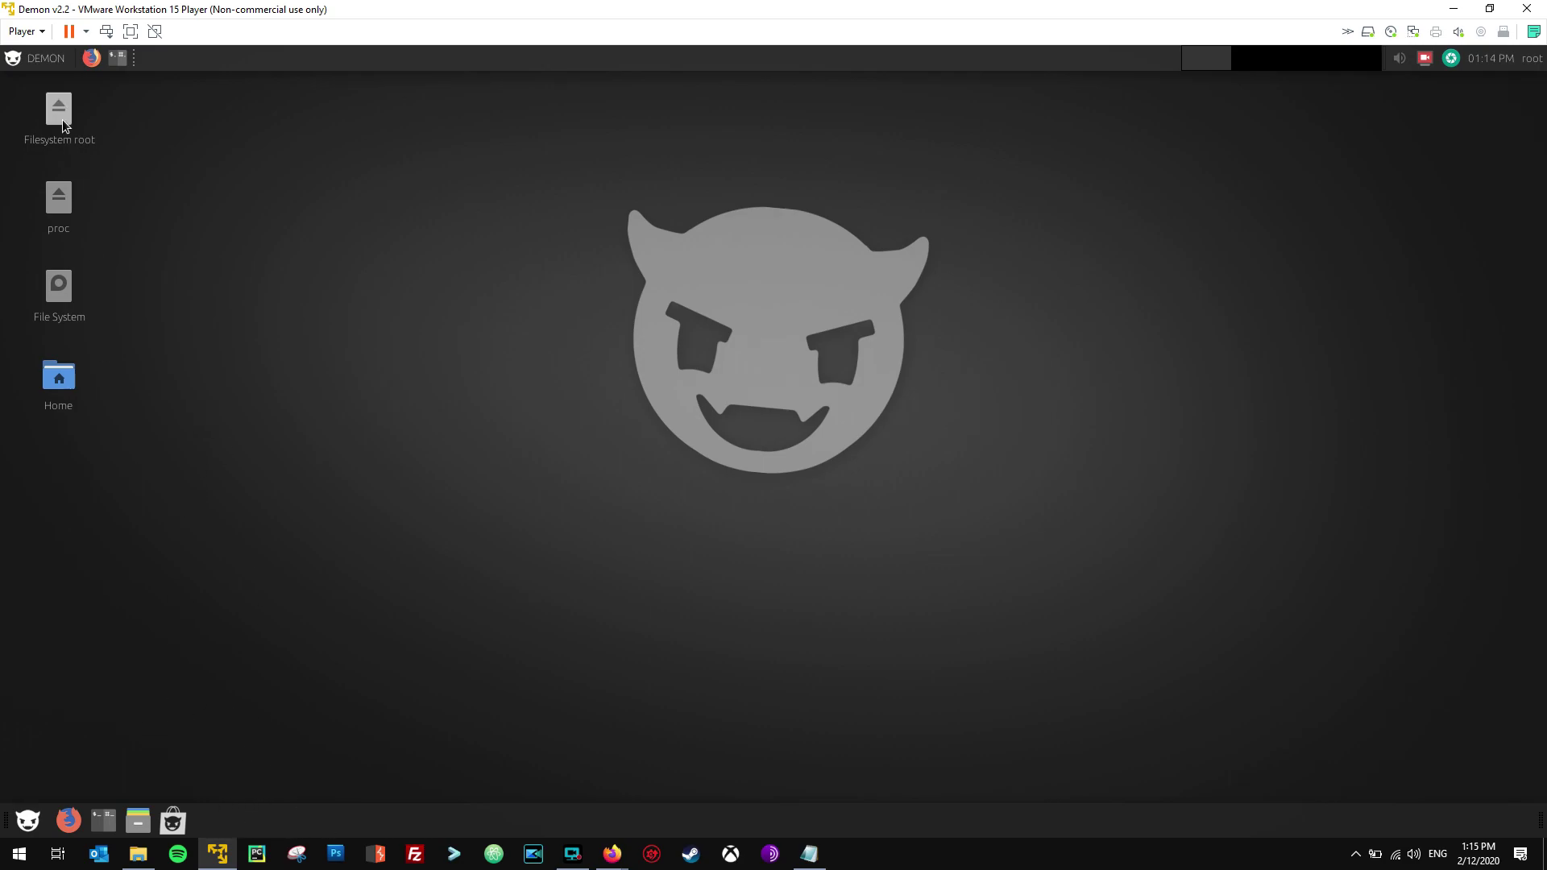
Add an Ettercap launcher from DEMON > Internet to the bottom panel and start it.
{"action": "left_click", "coordinate": [42, 60]}
{"action": "mouse_move", "coordinate": [56, 332]}
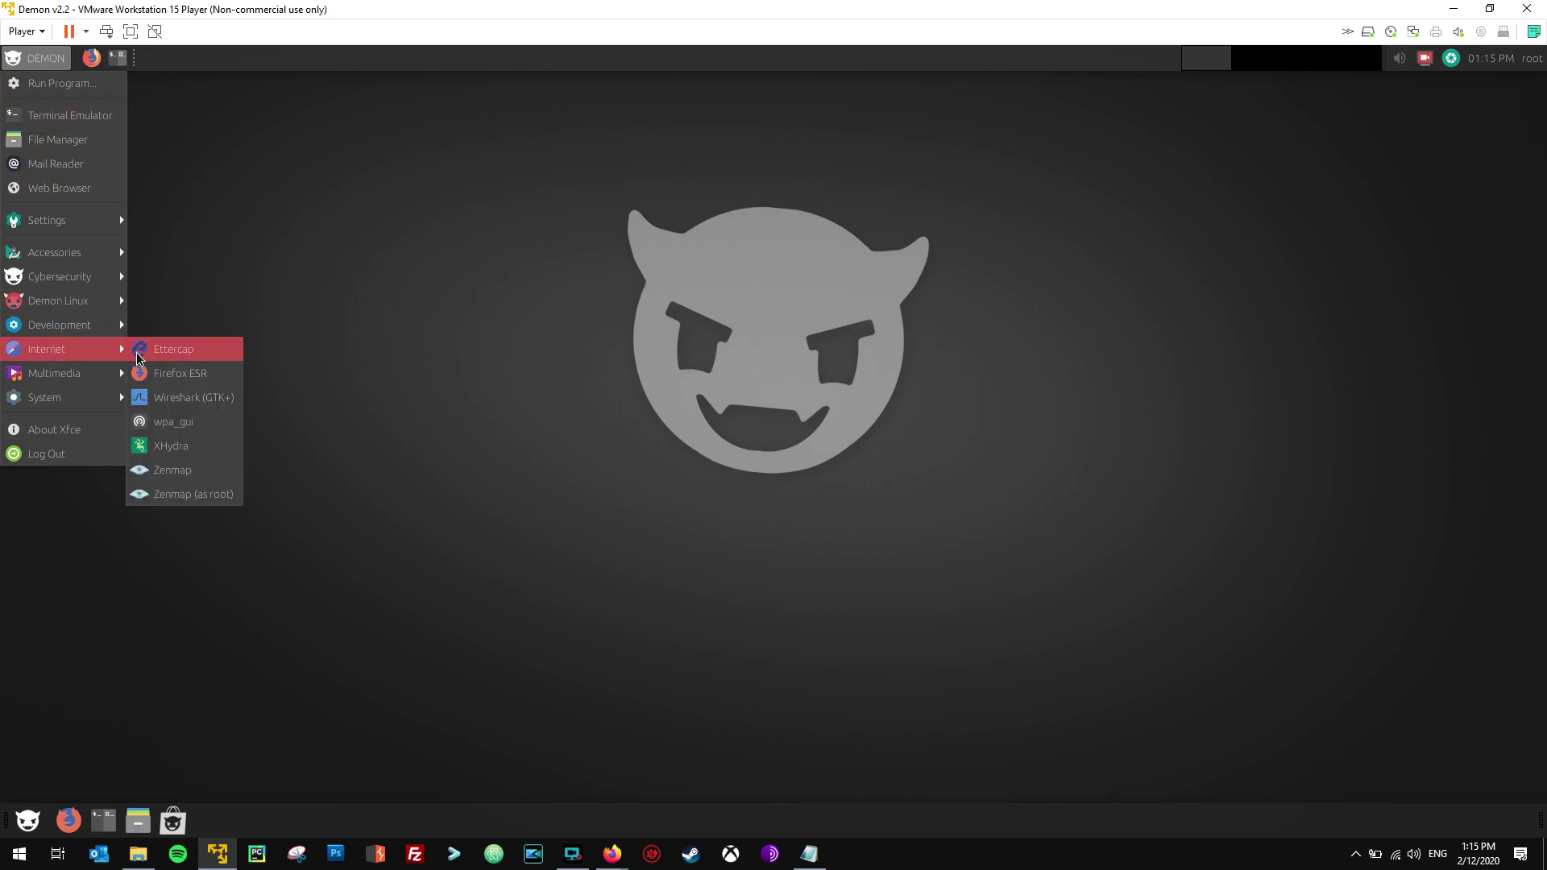
{"action": "mouse_move", "coordinate": [140, 357]}
{"action": "left_mouse_down"}
{"action": "mouse_move", "coordinate": [331, 397]}
{"action": "mouse_move", "coordinate": [276, 781]}
{"action": "mouse_move", "coordinate": [225, 833]}
{"action": "mouse_move", "coordinate": [168, 817]}
{"action": "mouse_move", "coordinate": [198, 819]}
{"action": "left_mouse_up"}
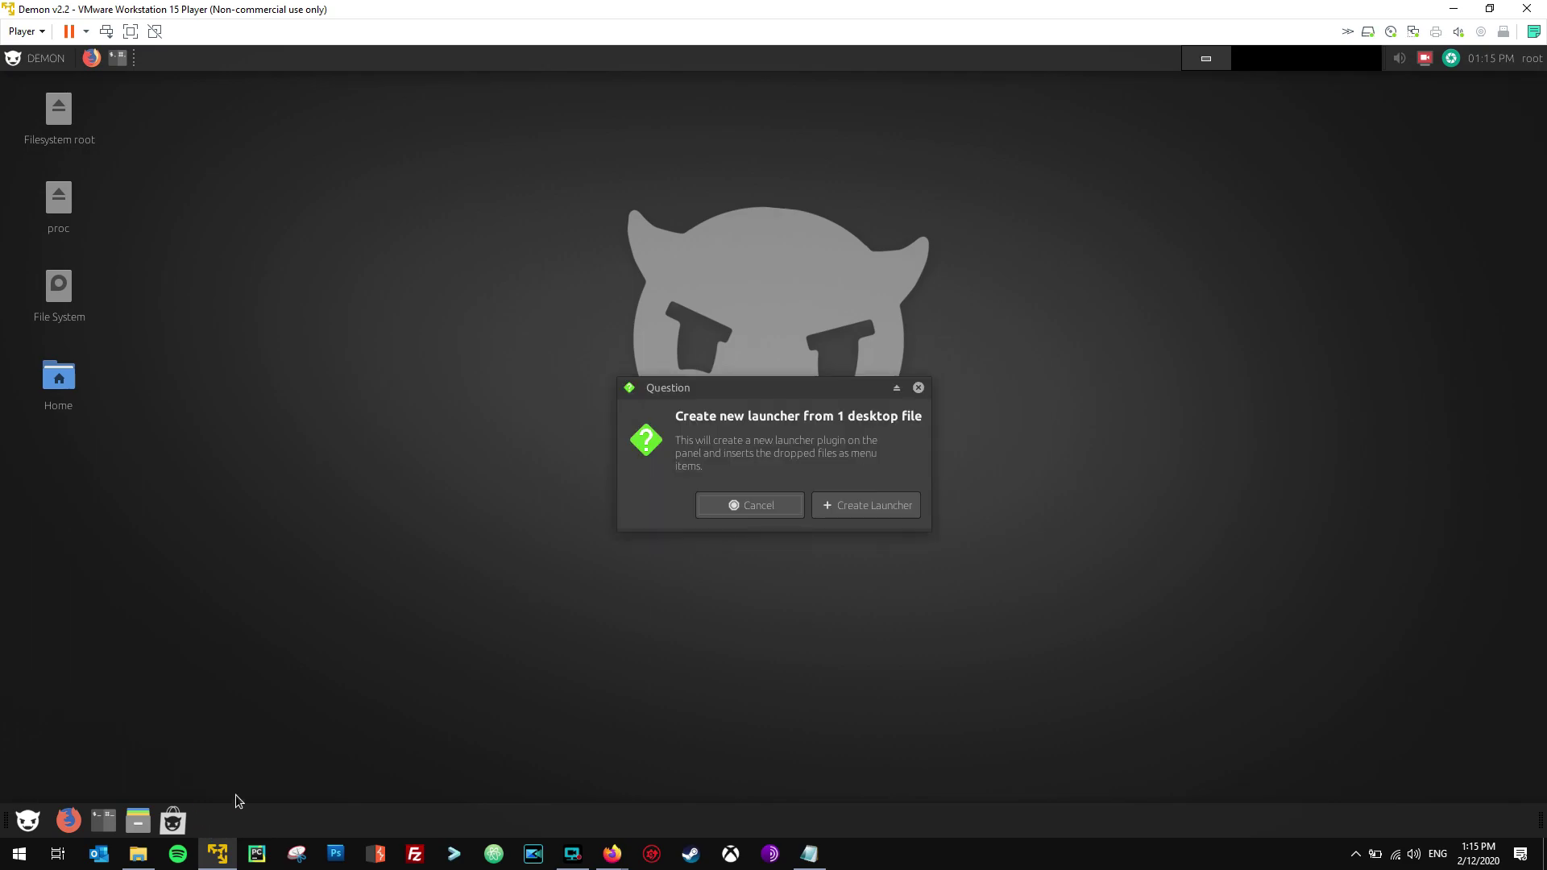
{"action": "left_click", "coordinate": [849, 511]}
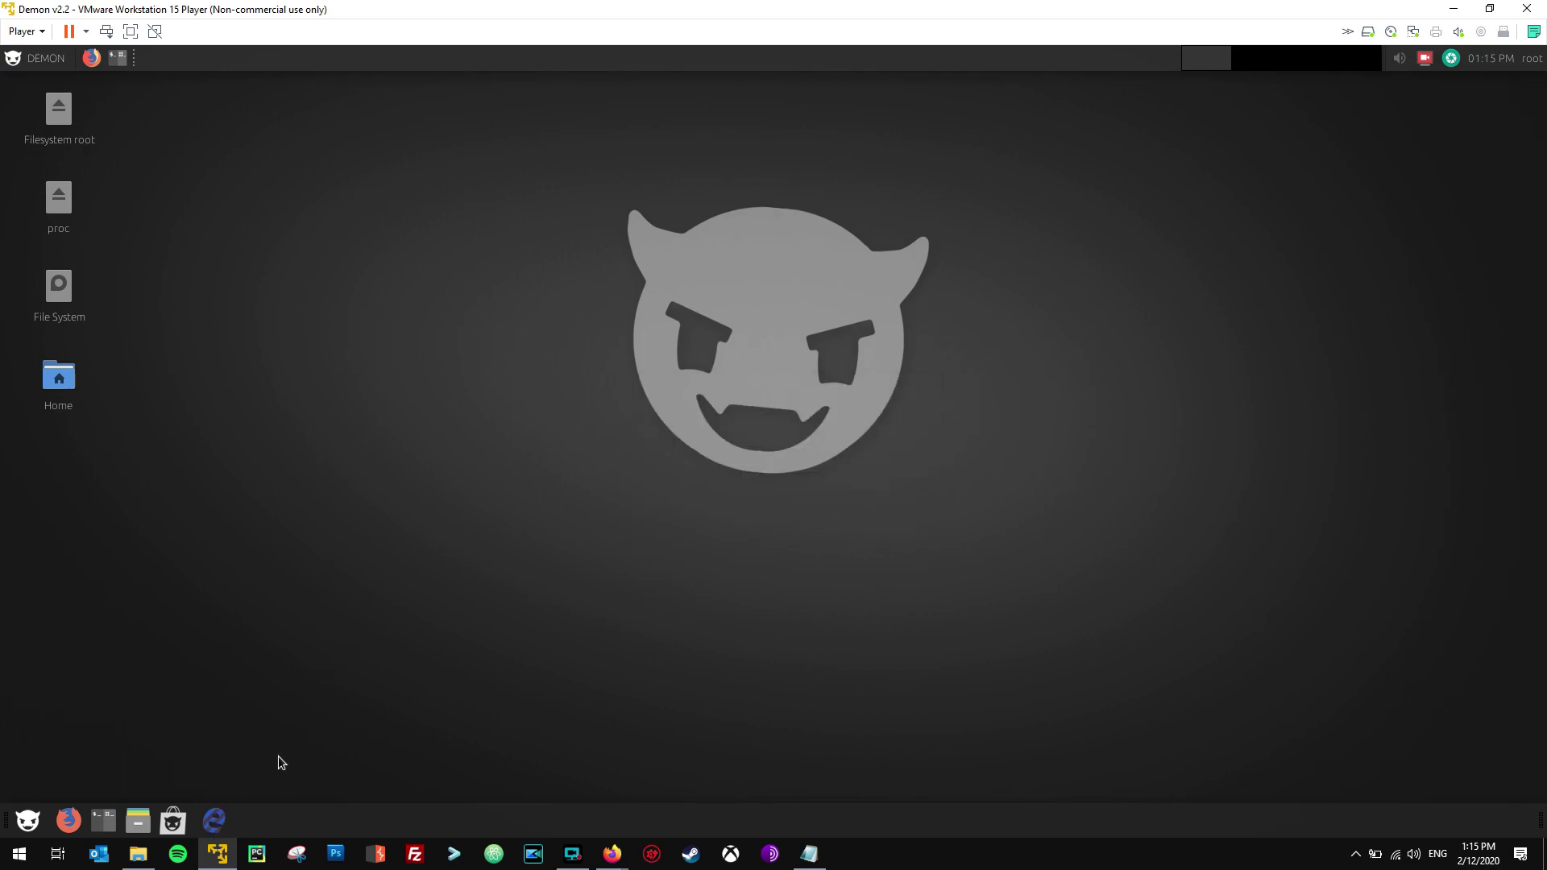
{"action": "left_click", "coordinate": [215, 820]}
Launch Ettercap by searching 'etter' in Application Finder, then close its window.
{"action": "key", "text": "alt+F3"}
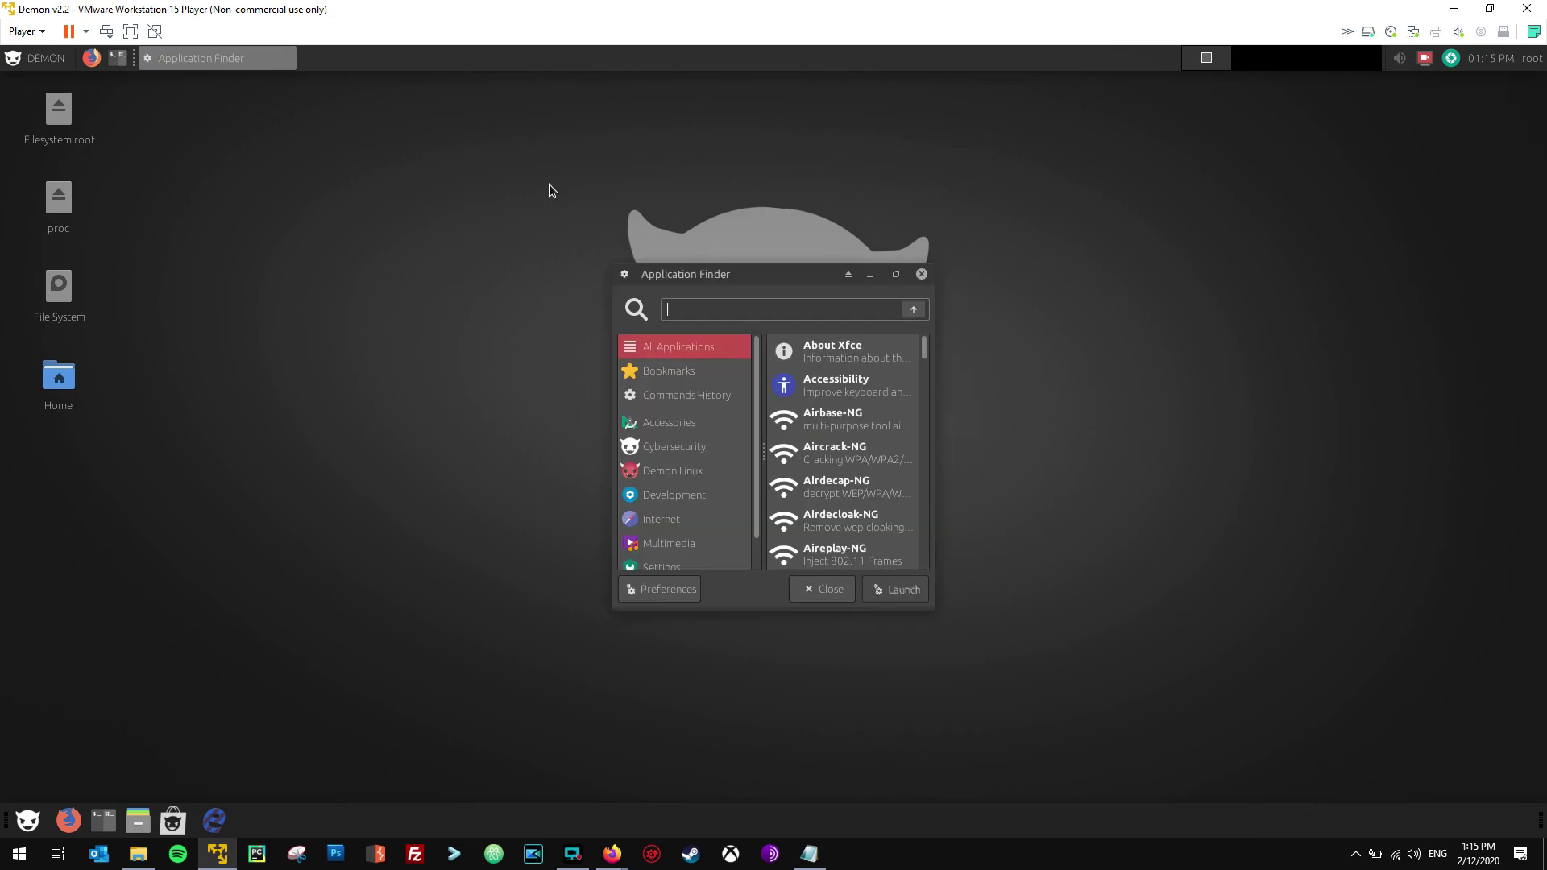
{"action": "type", "text": "etter"}
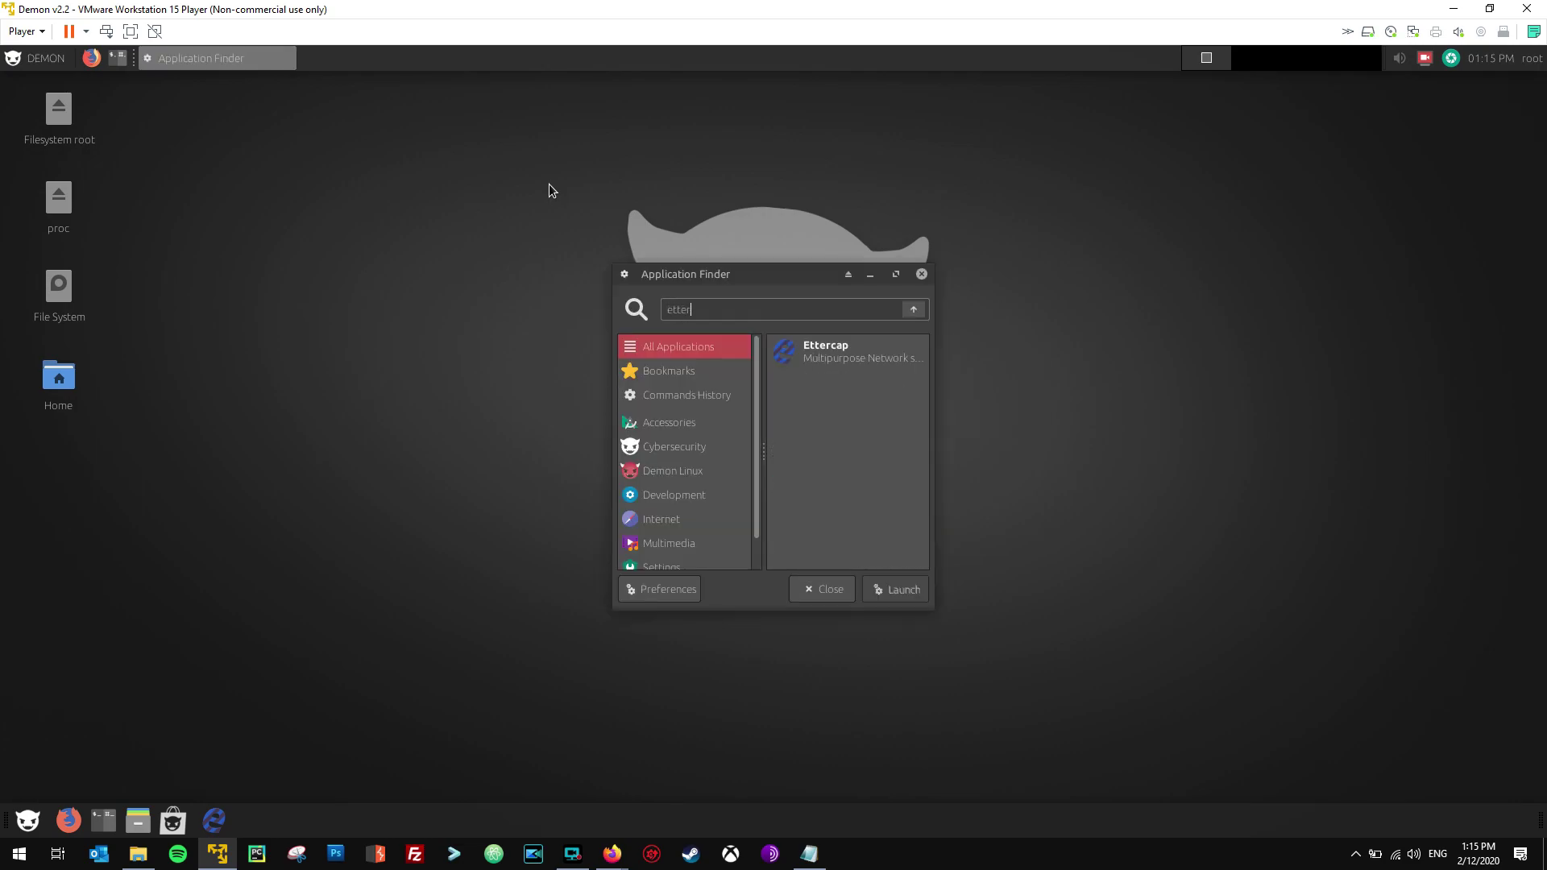
{"action": "key", "text": "Return"}
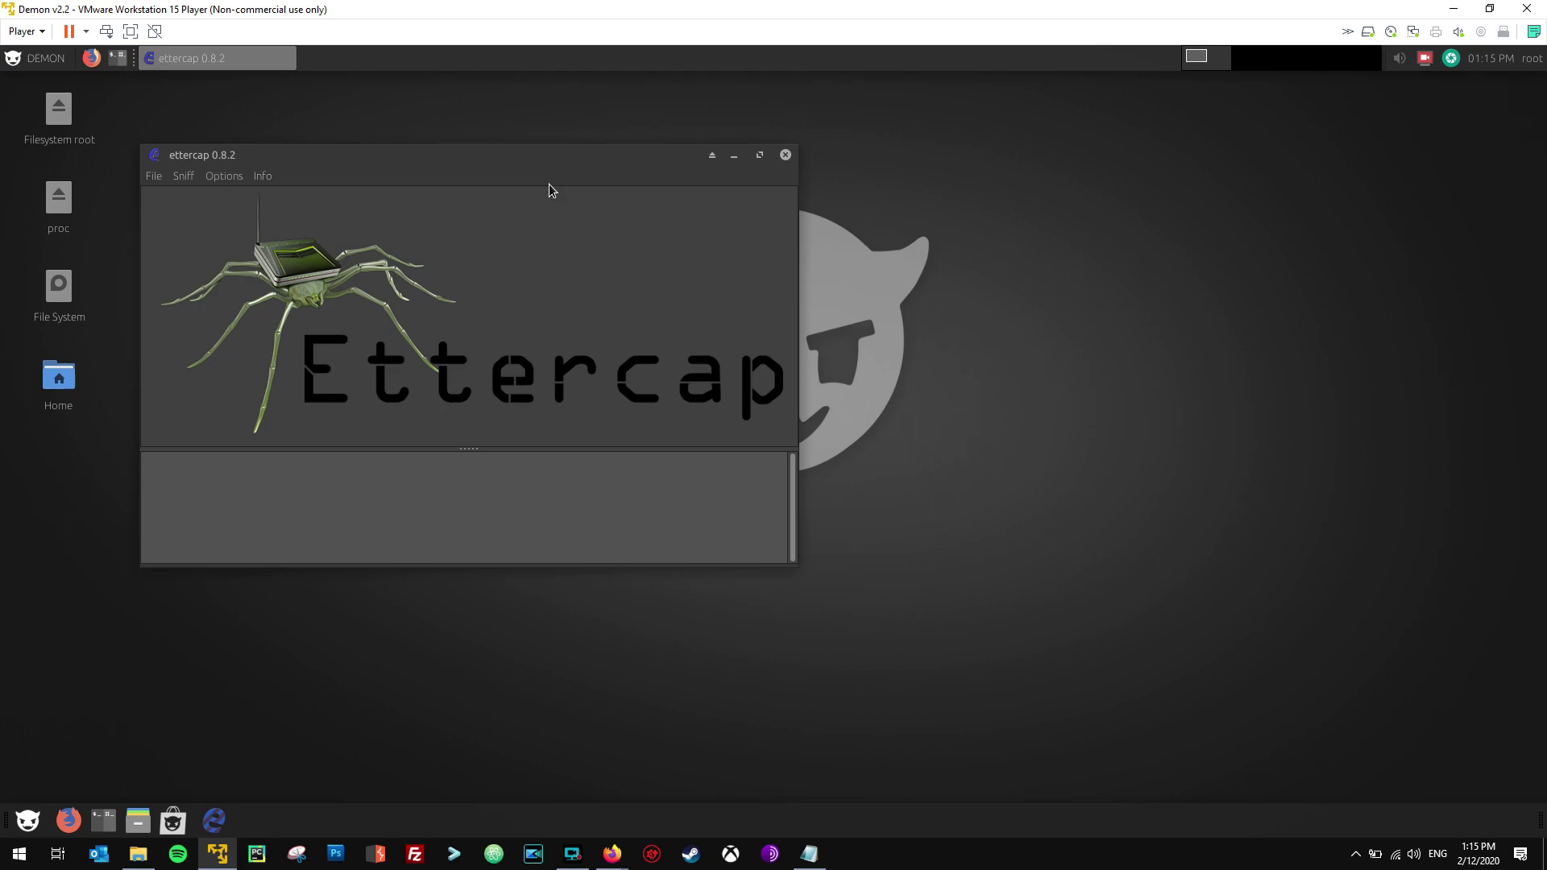
{"action": "left_click", "coordinate": [786, 154]}
Add a Demon App Store launcher to the top panel and open a Tilix terminal.
{"action": "left_click", "coordinate": [25, 60]}
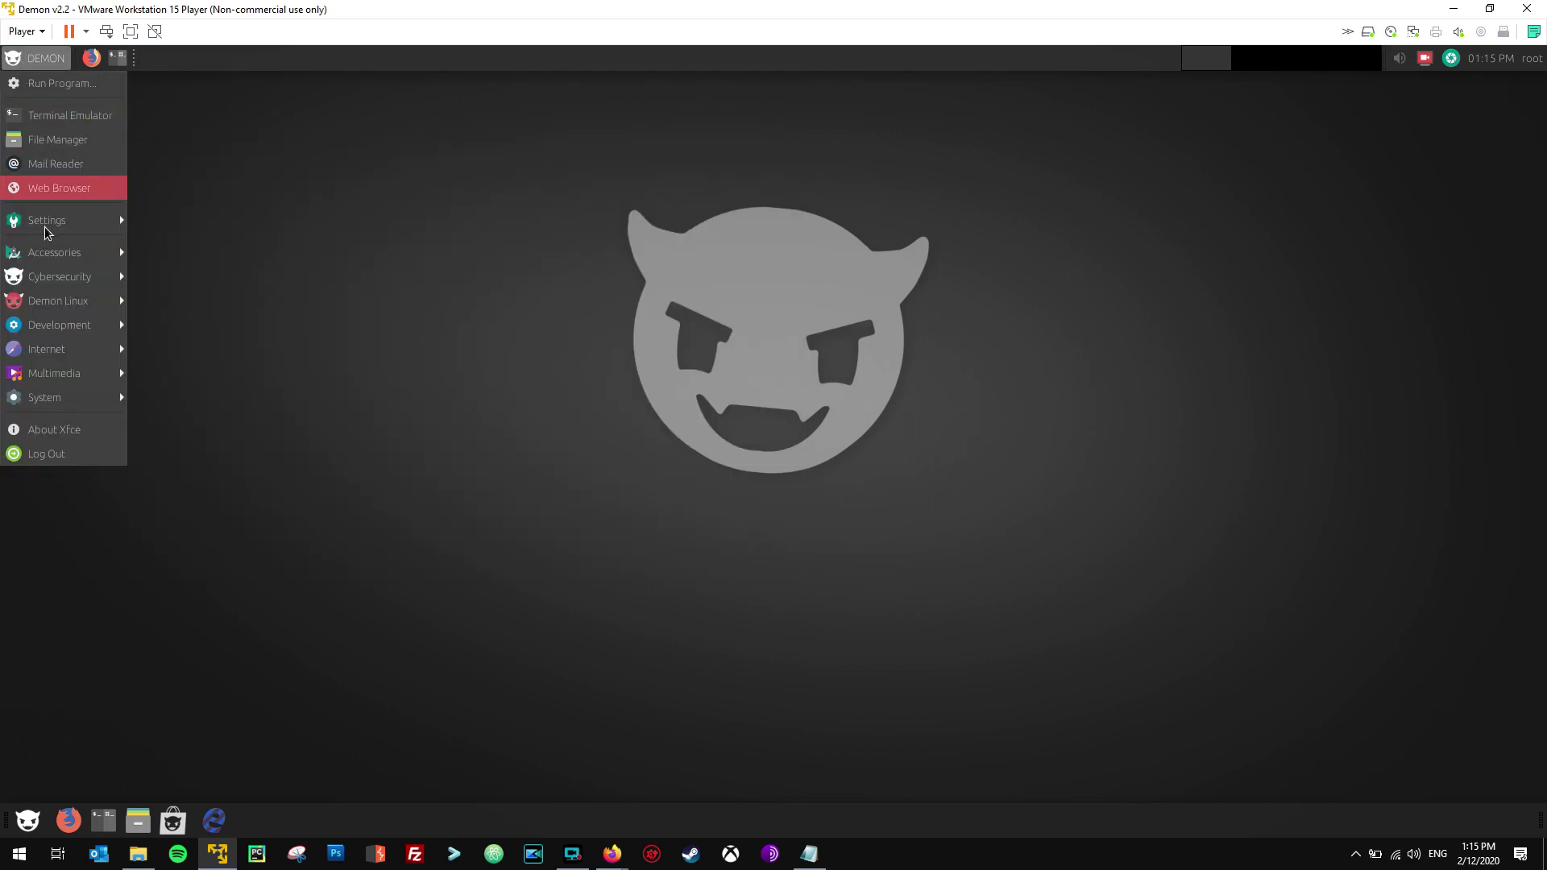
{"action": "left_click", "coordinate": [199, 107]}
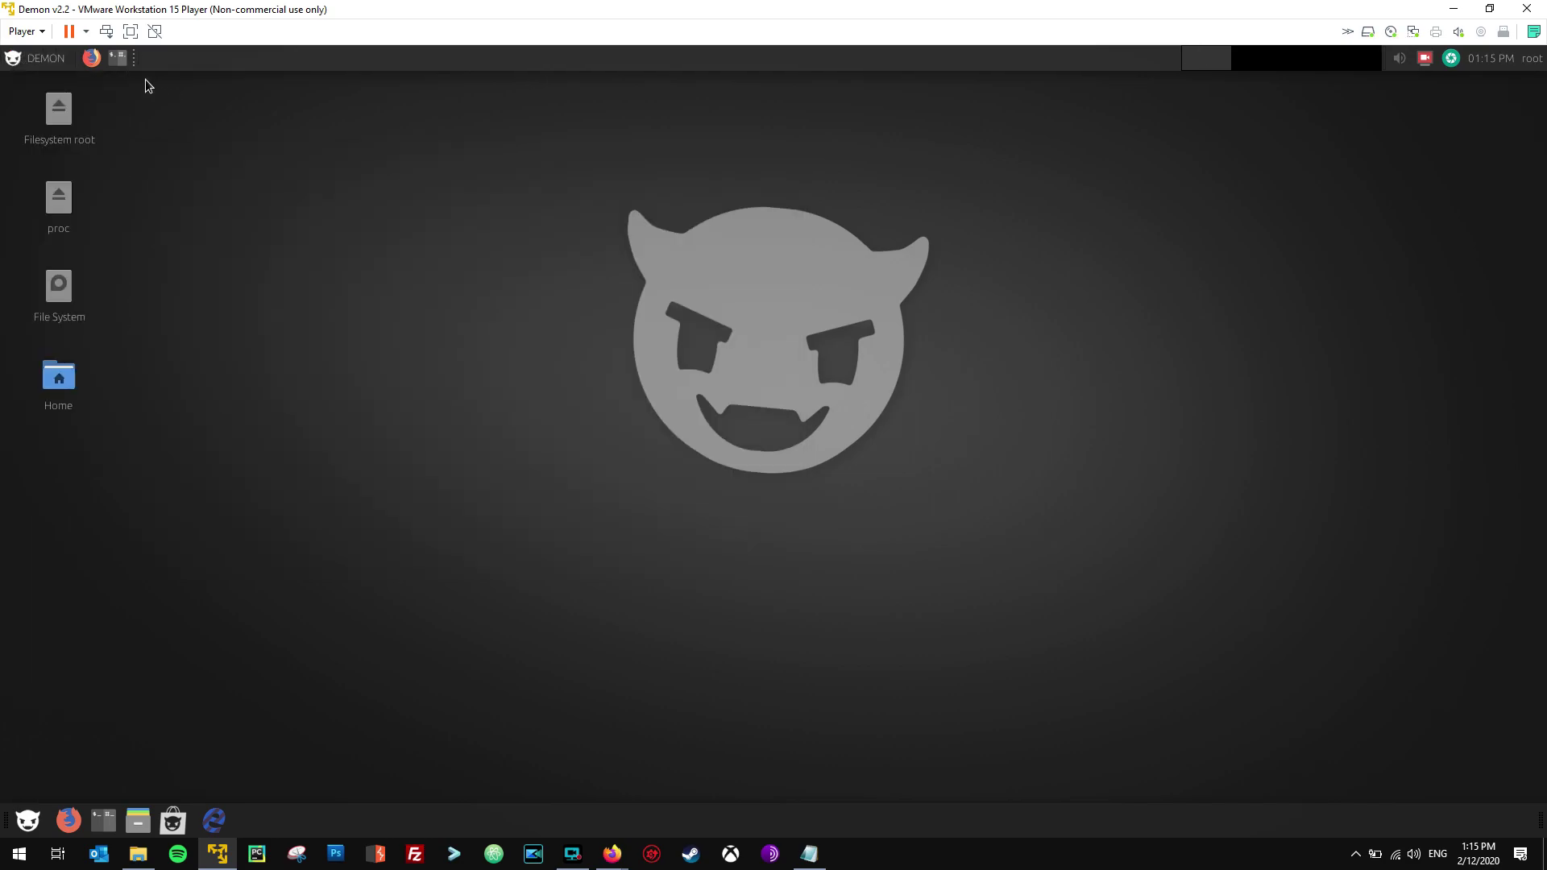
{"action": "left_click", "coordinate": [44, 63]}
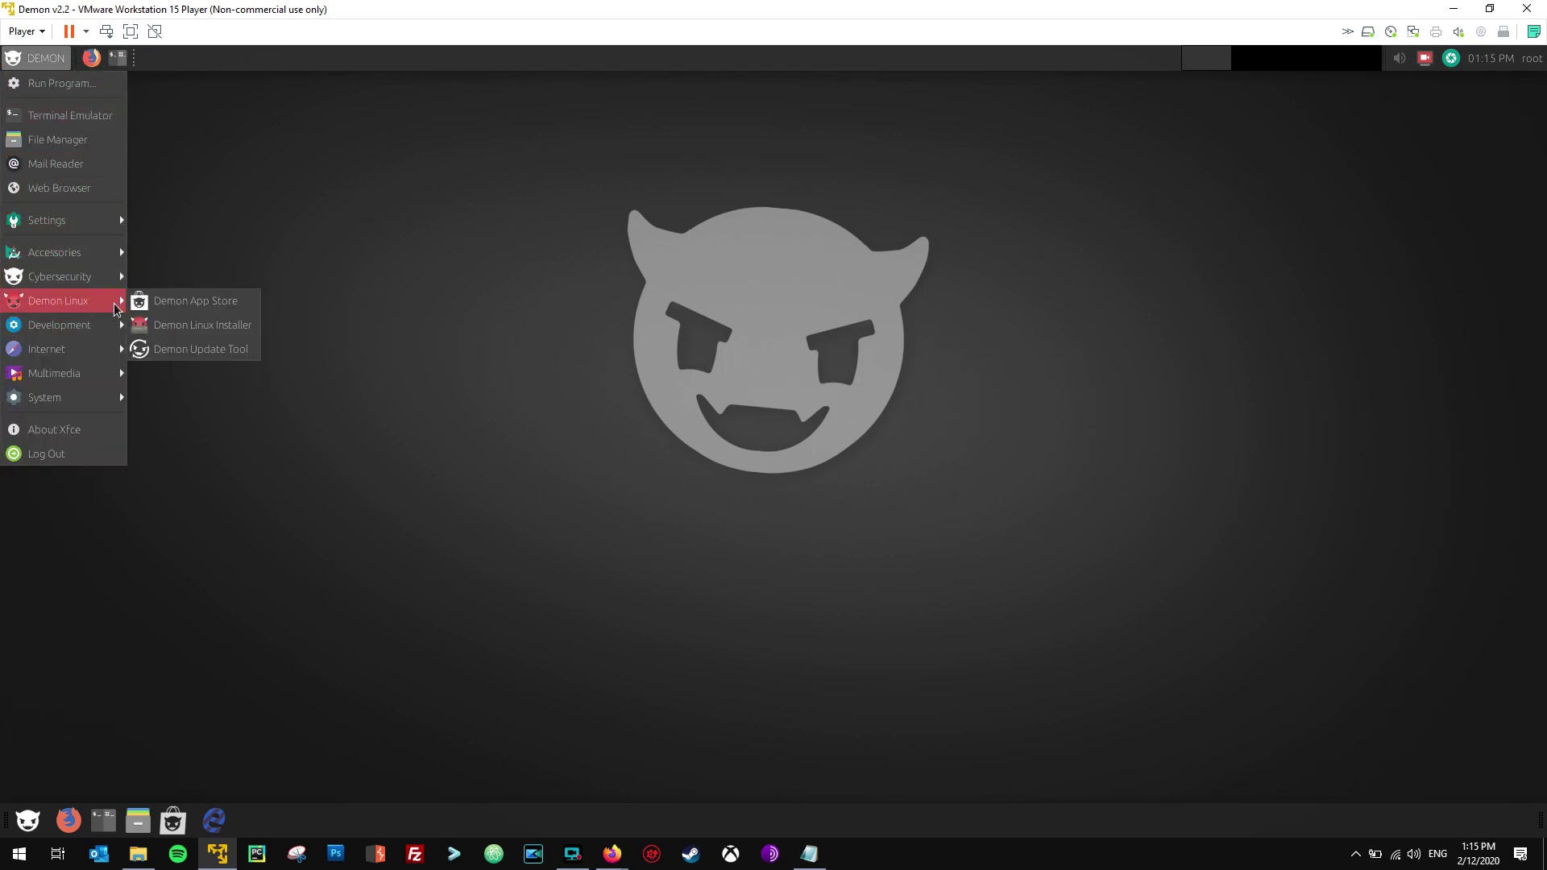
{"action": "mouse_move", "coordinate": [138, 307]}
{"action": "left_mouse_down"}
{"action": "mouse_move", "coordinate": [179, 218]}
{"action": "mouse_move", "coordinate": [139, 70]}
{"action": "mouse_move", "coordinate": [114, 50]}
{"action": "mouse_move", "coordinate": [134, 53]}
{"action": "left_mouse_up"}
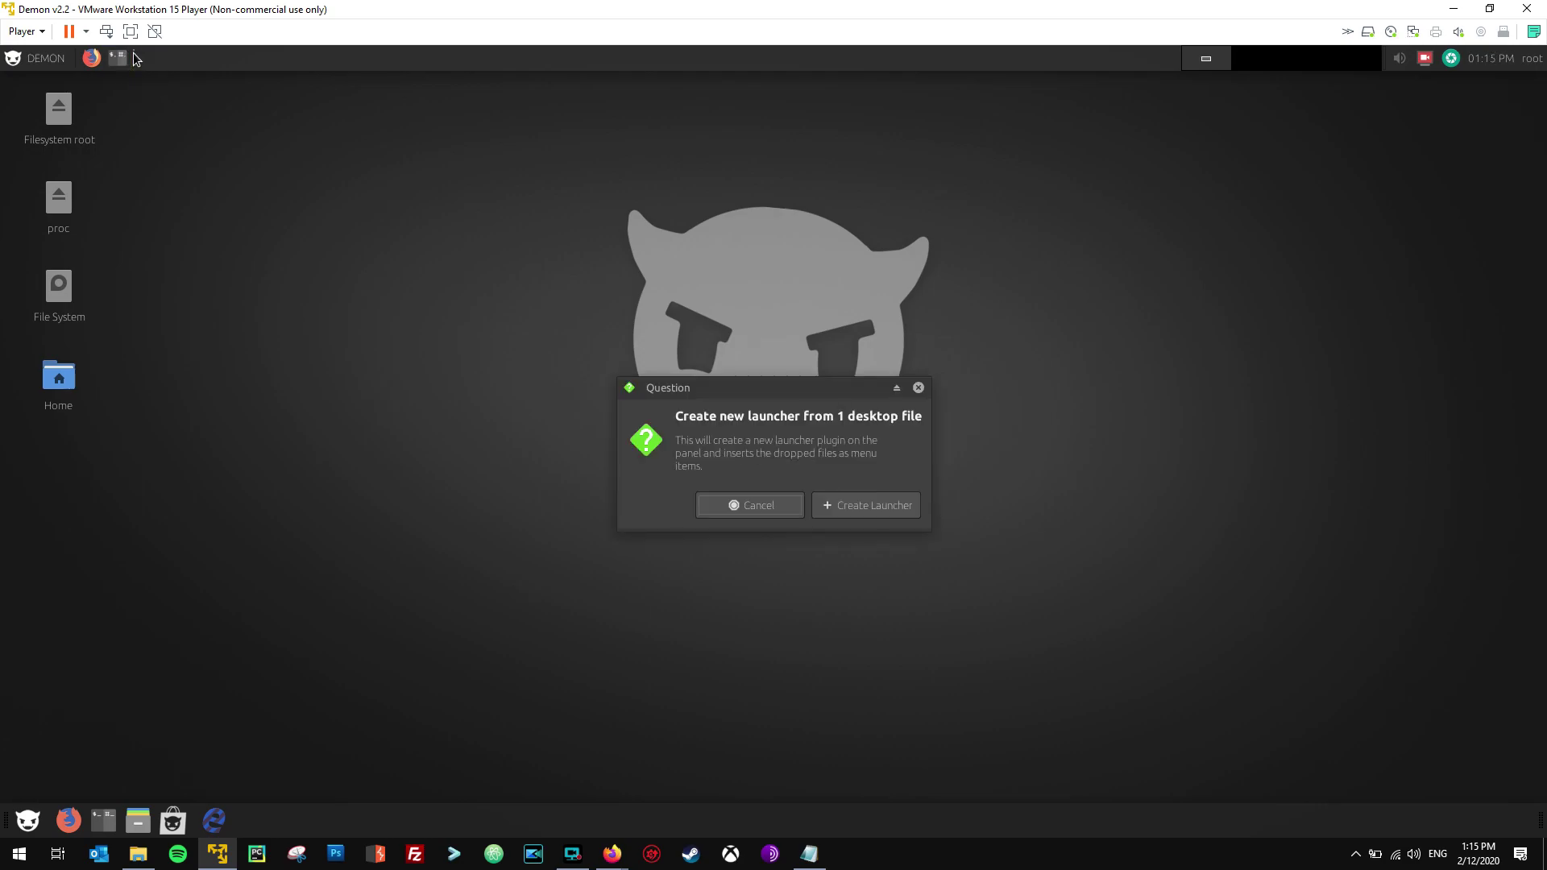
{"action": "left_click", "coordinate": [852, 504]}
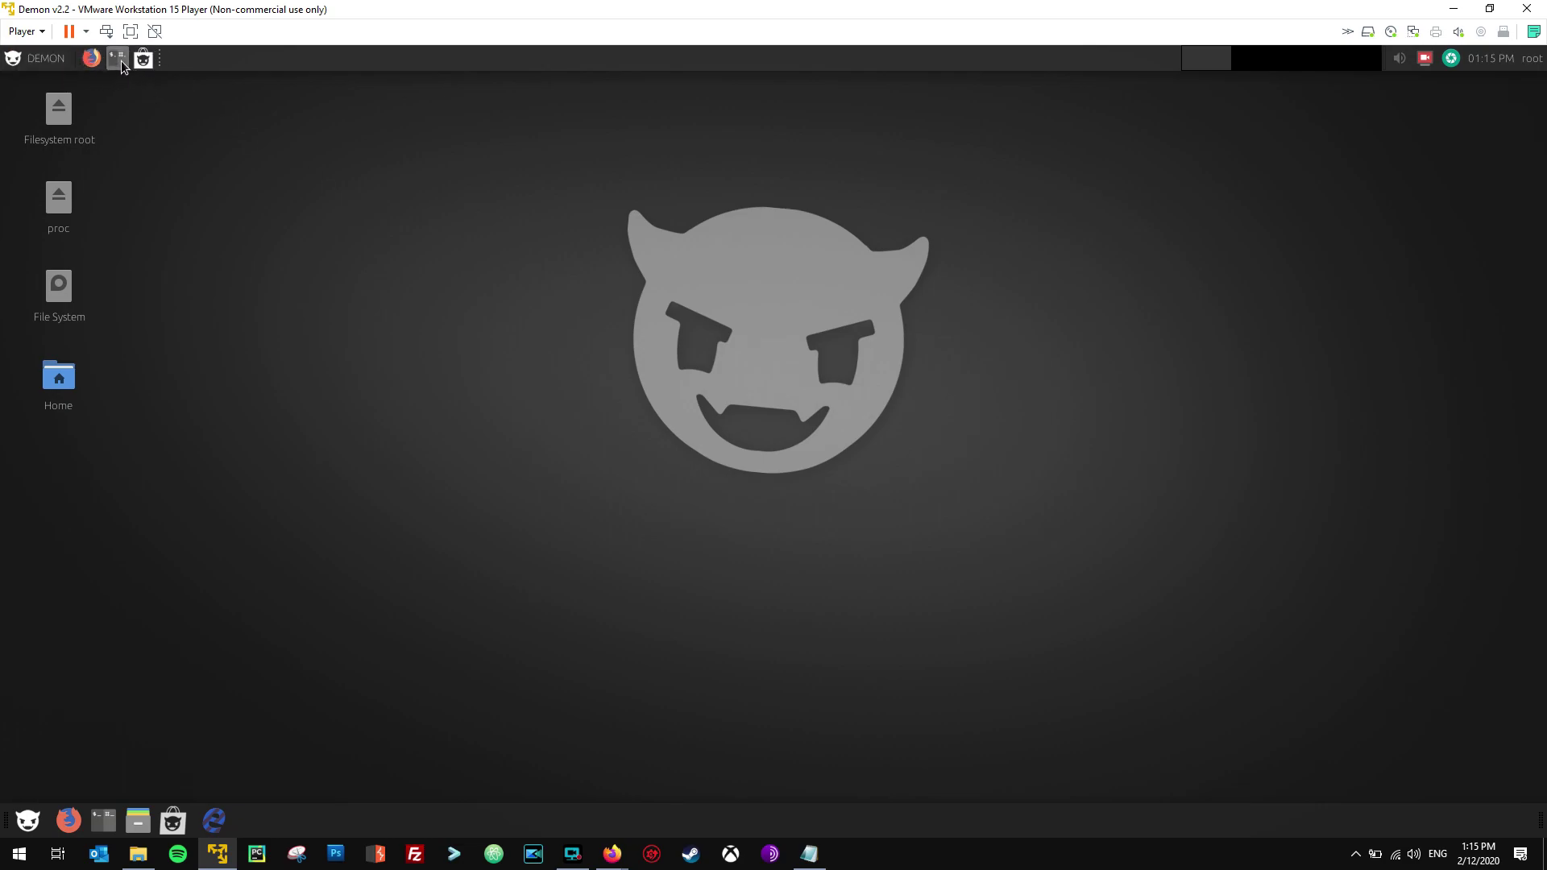
{"action": "left_click", "coordinate": [118, 58]}
{"action": "left_click_drag", "start_coordinate": [275, 88], "coordinate": [427, 153]}
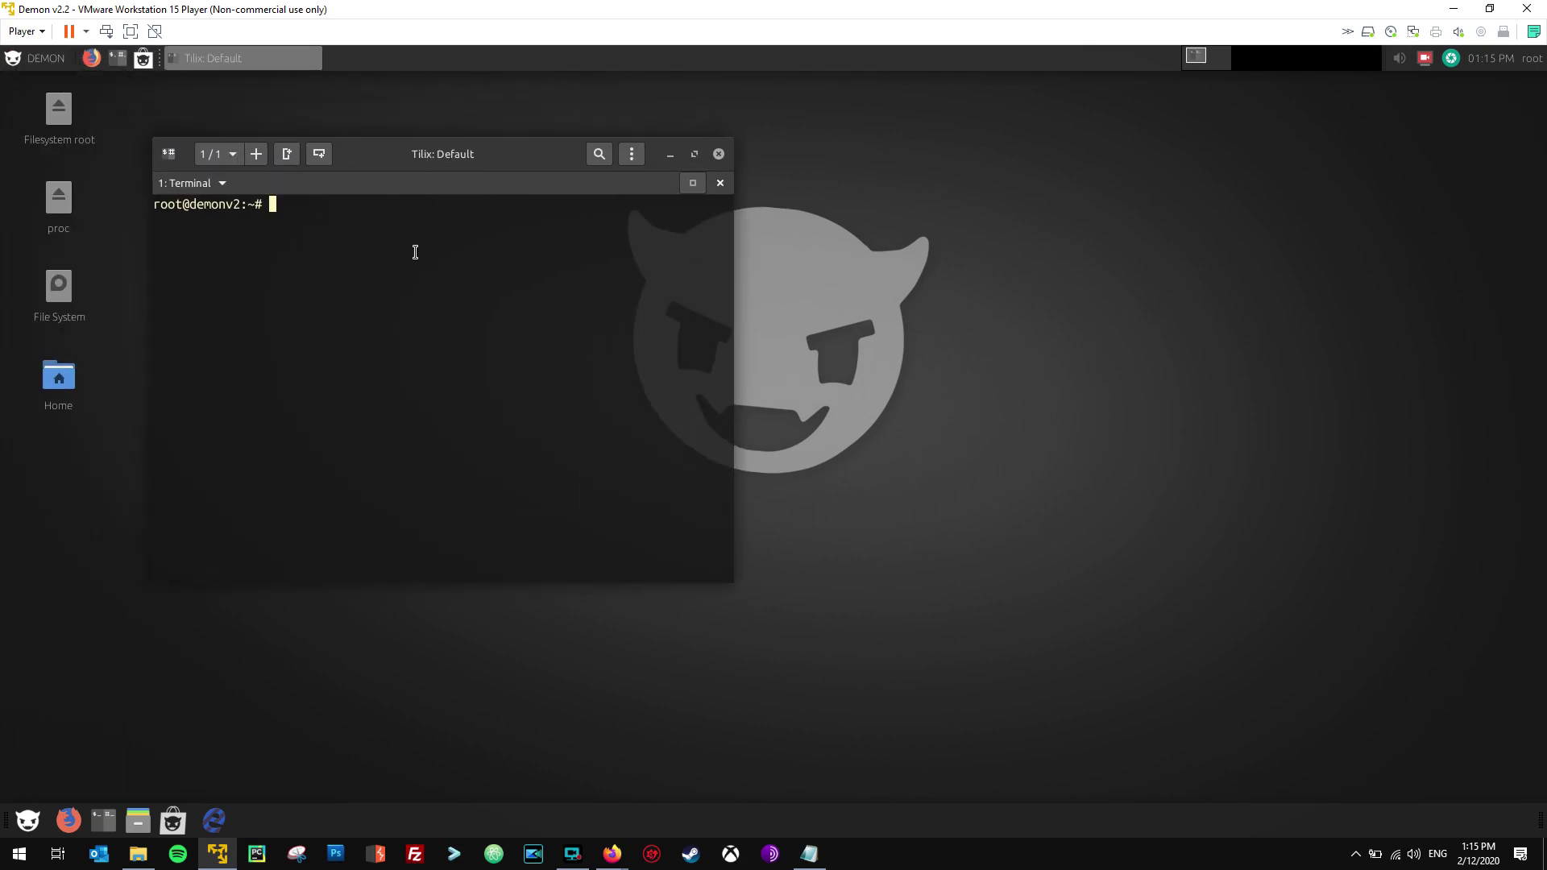